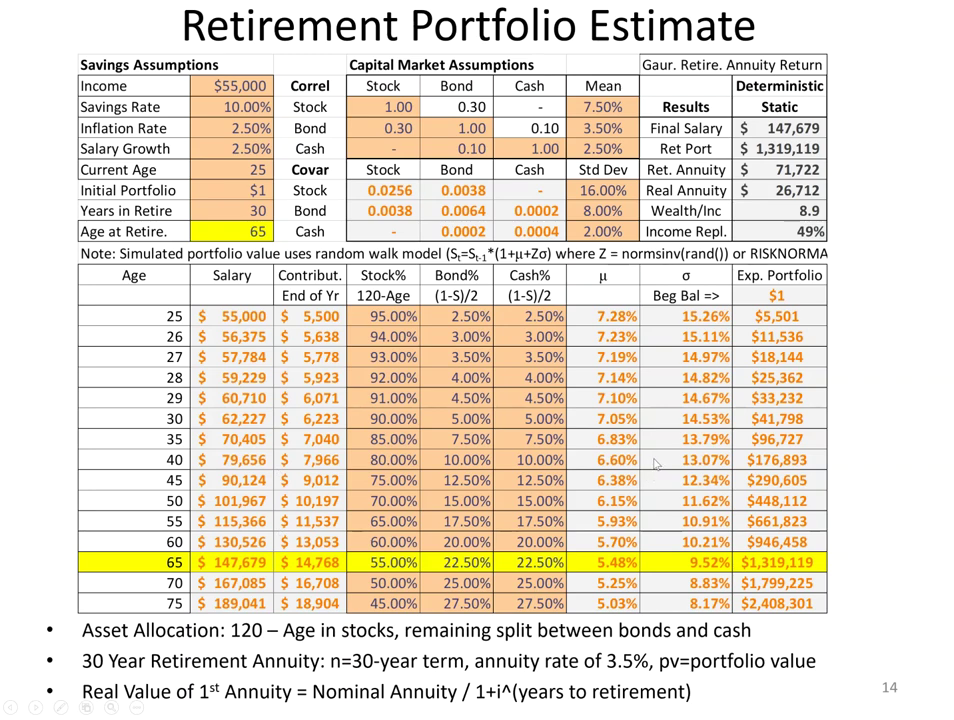
Switch to the Excel workbook and review the savings assumptions from Income to Age at Retire. in column B
{"action": "key", "text": "alt+Tab"}
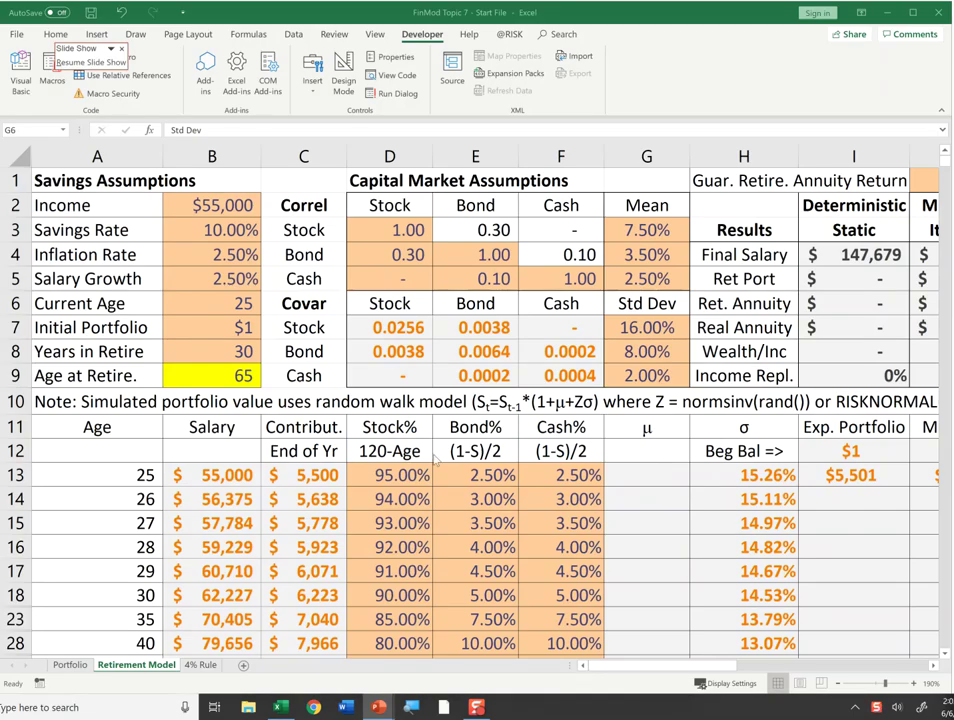
{"action": "left_click", "coordinate": [222, 205]}
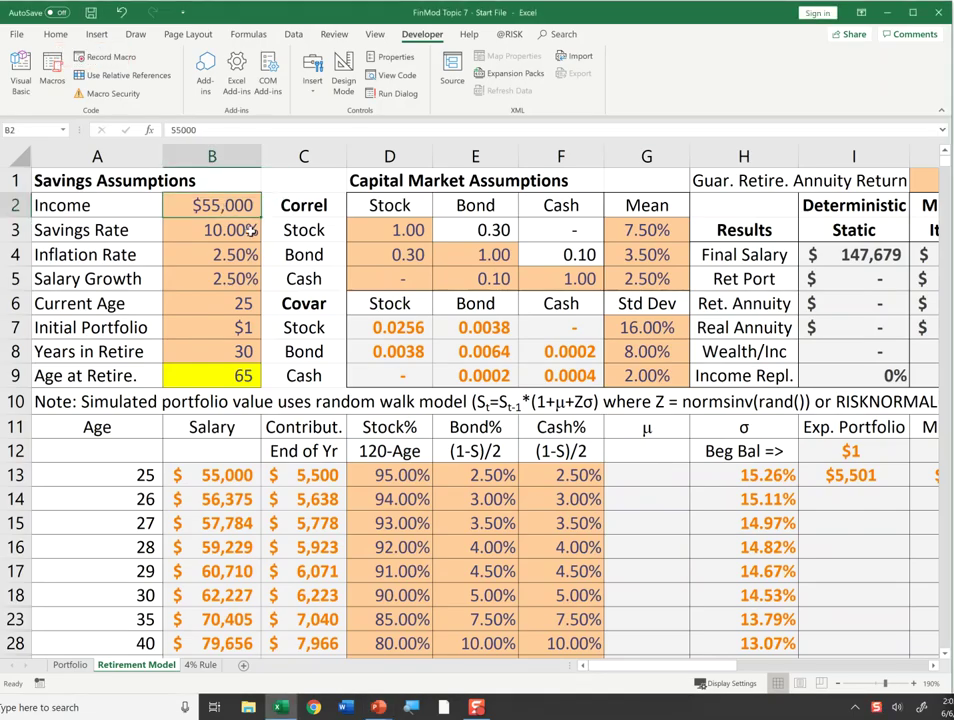
{"action": "key", "text": "Down"}
{"action": "key", "text": "Down"}
{"action": "key", "text": "Down"}
{"action": "key", "text": "Down"}
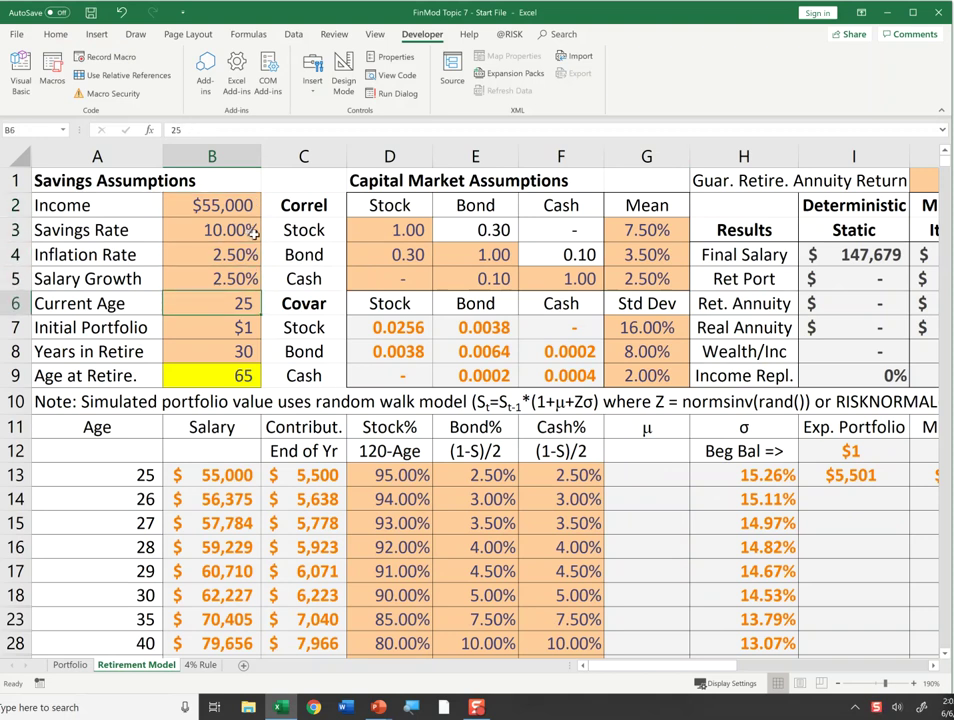
{"action": "key", "text": "Down"}
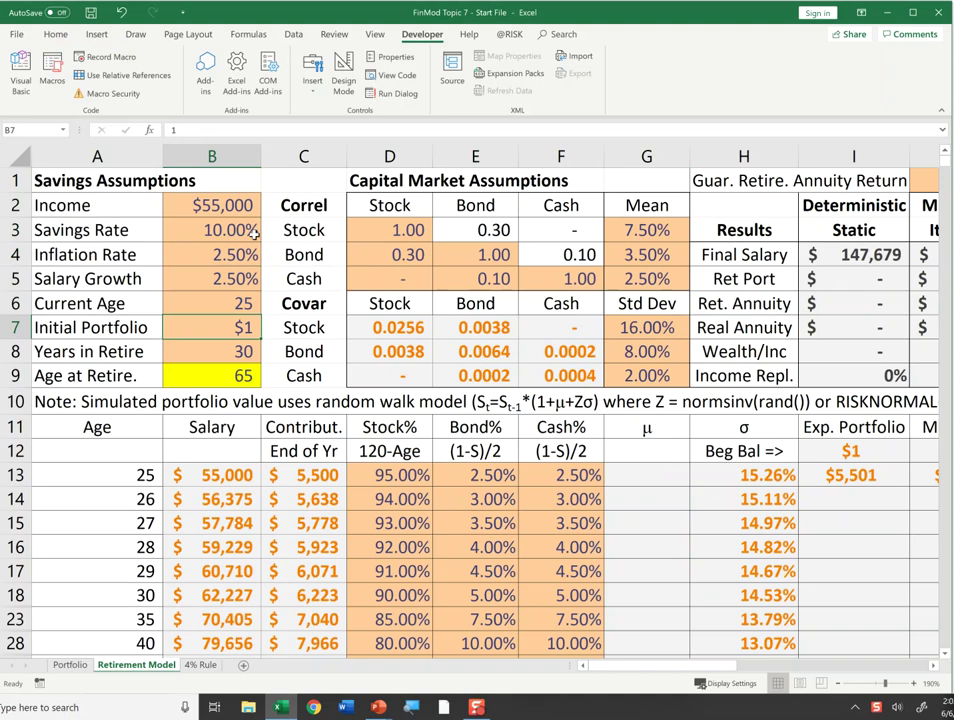
{"action": "key", "text": "Down"}
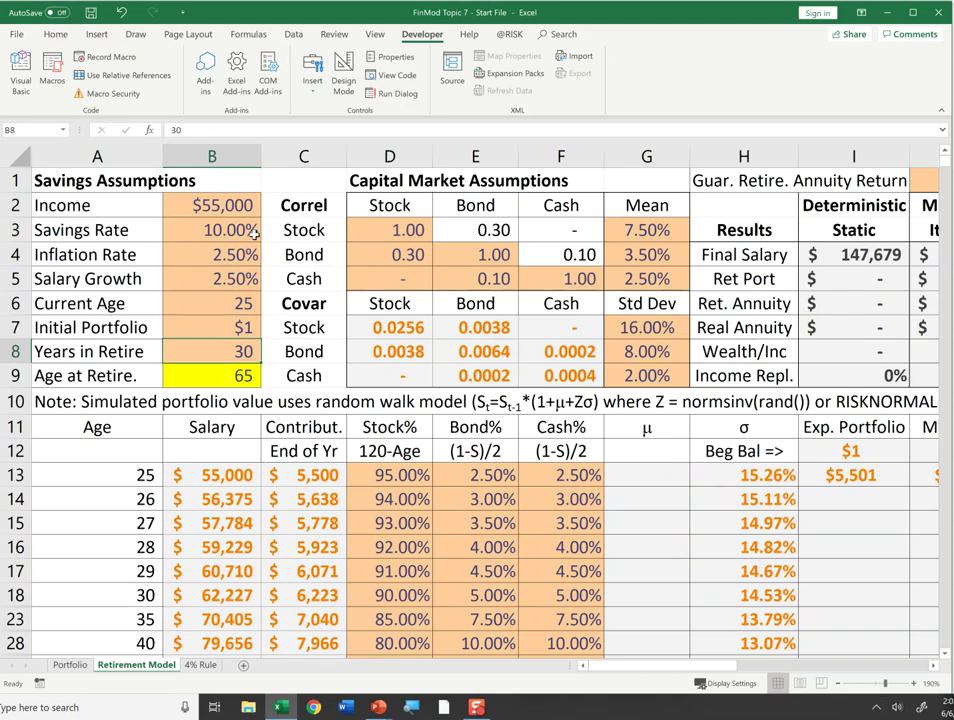
{"action": "key", "text": "Down"}
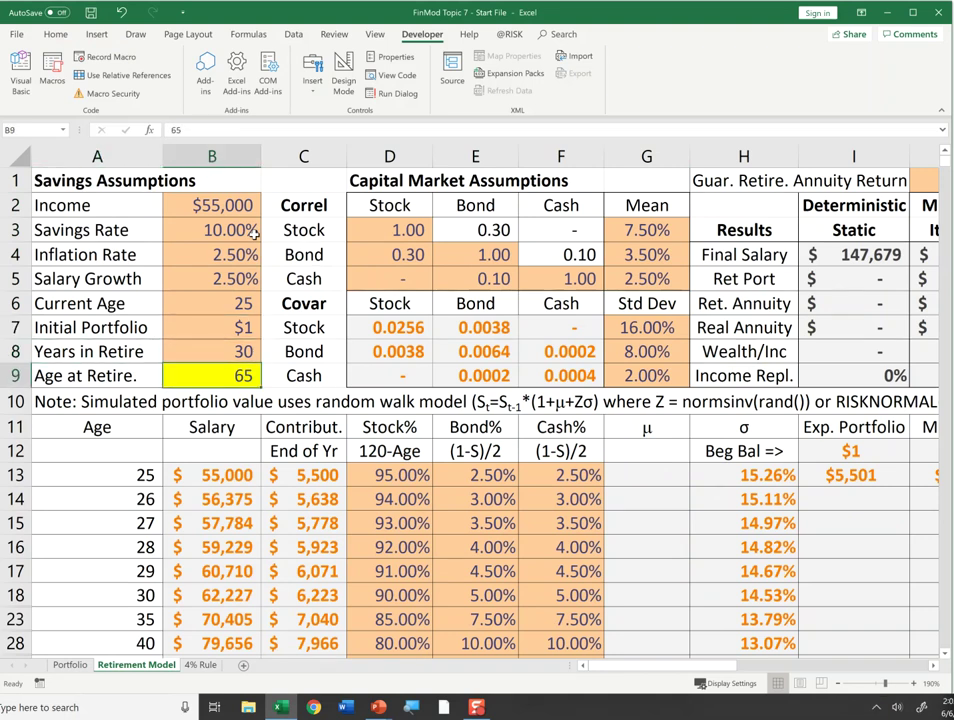
Revisit the Inflation Rate, Salary Growth, Savings Rate and Income inputs in the savings assumptions
{"action": "key", "text": "Up"}
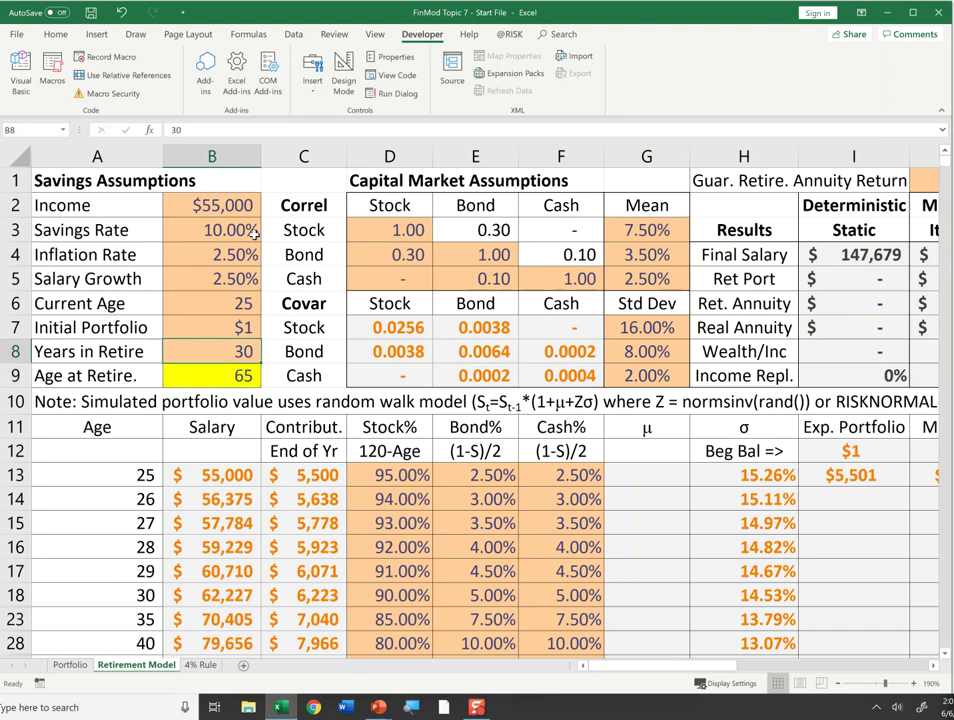
{"action": "key", "text": "Up"}
{"action": "key", "text": "Up"}
{"action": "key", "text": "Up"}
{"action": "key", "text": "Up"}
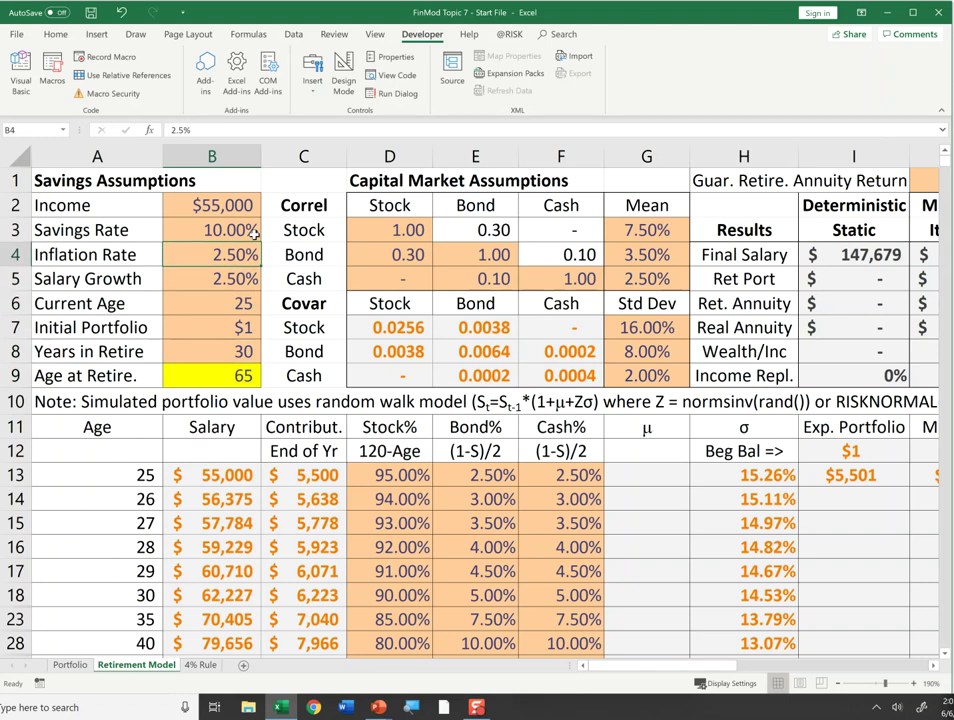
{"action": "key", "text": "F2"}
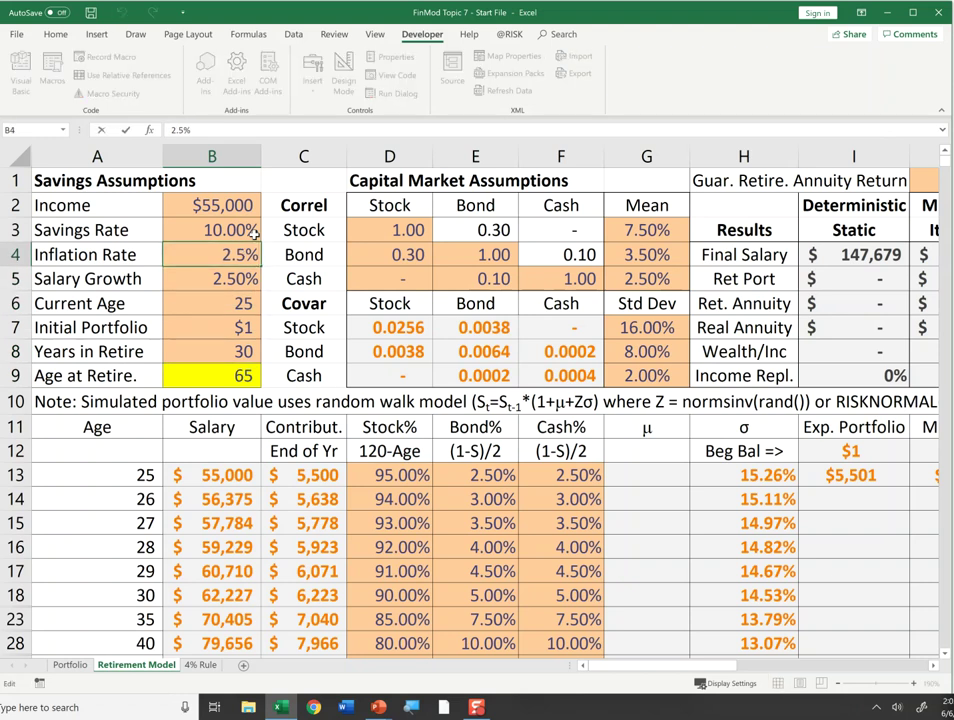
{"action": "key", "text": "Return"}
{"action": "key", "text": "F2"}
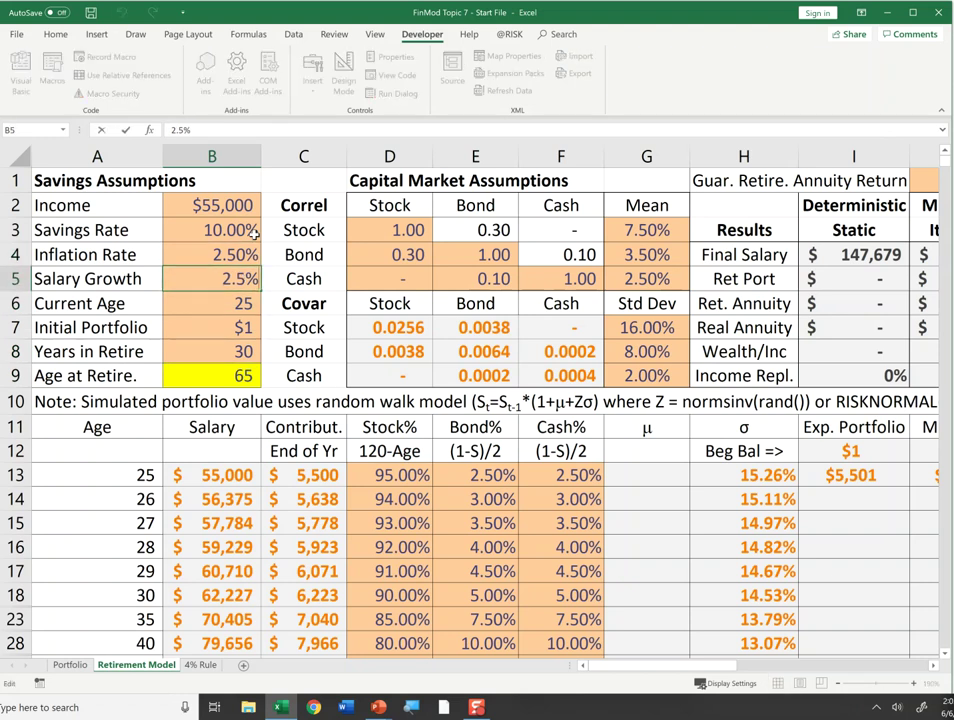
{"action": "key", "text": "Escape"}
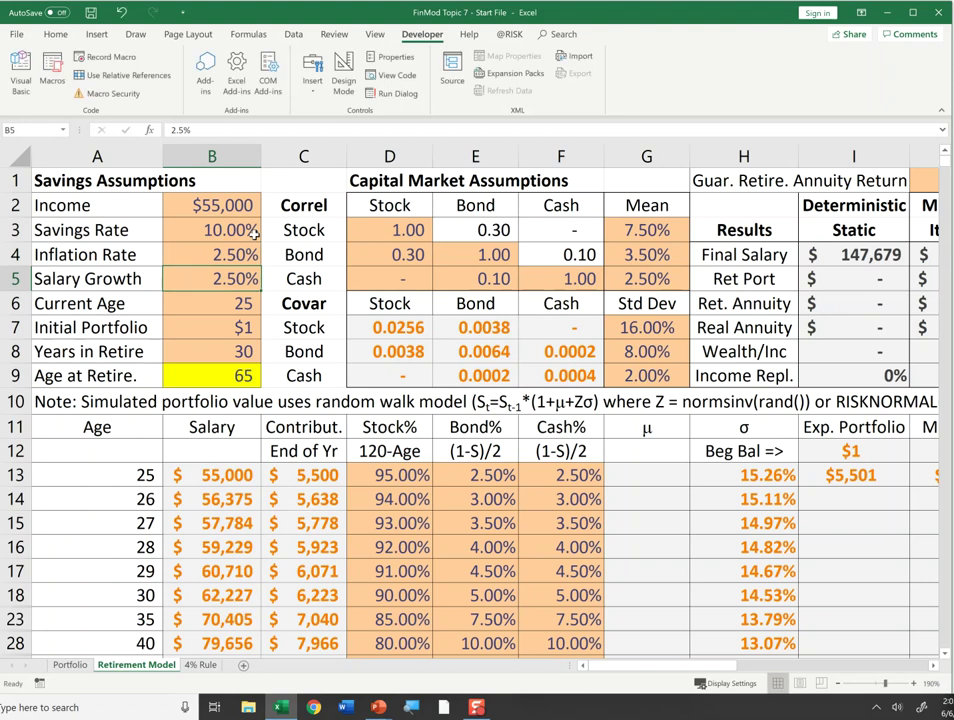
{"action": "left_click", "coordinate": [255, 233]}
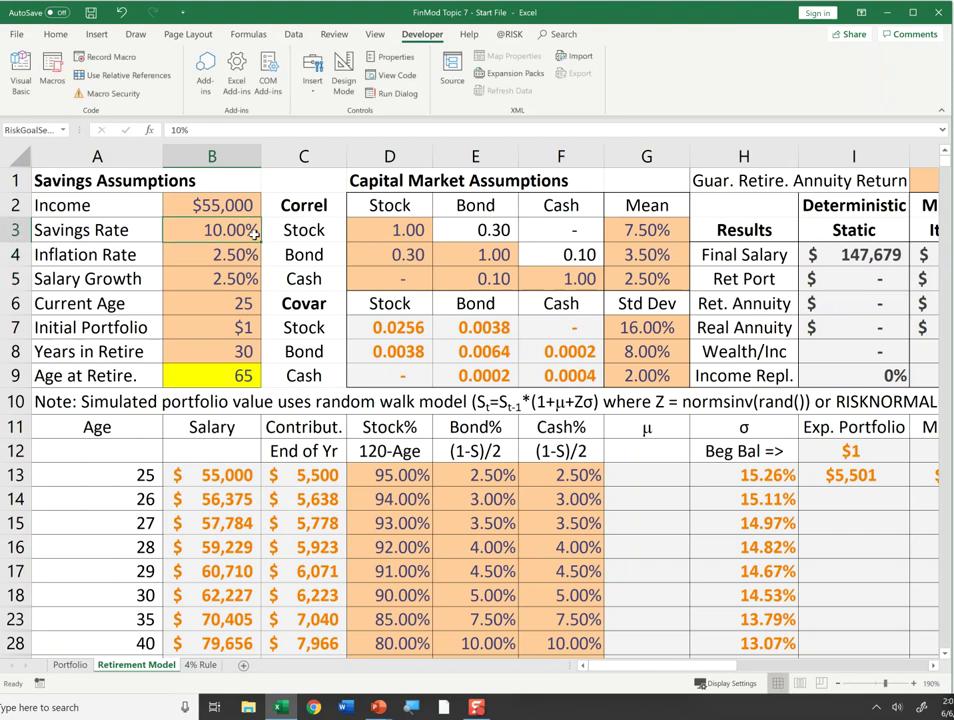
{"action": "key", "text": "Up"}
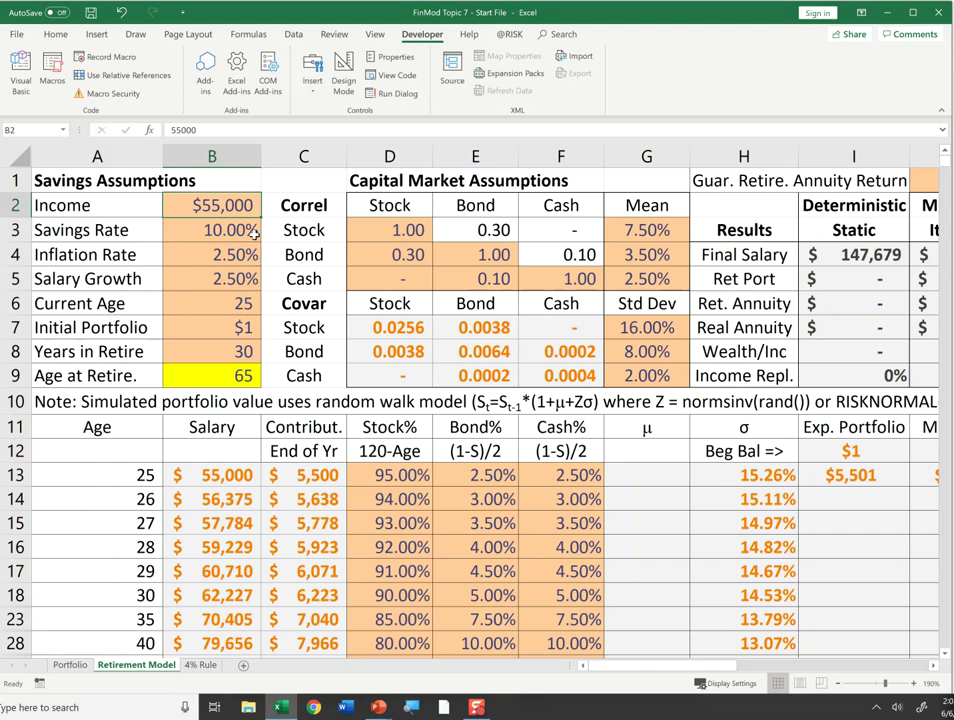
Inspect the Salary column formulas from age 25 through age 29
{"action": "key", "text": "Down"}
{"action": "key", "text": "Down"}
{"action": "key", "text": "Down"}
{"action": "key", "text": "Down"}
{"action": "key", "text": "Down"}
{"action": "key", "text": "Down"}
{"action": "key", "text": "Down"}
{"action": "key", "text": "Down"}
{"action": "key", "text": "Down"}
{"action": "key", "text": "Down"}
{"action": "key", "text": "Down"}
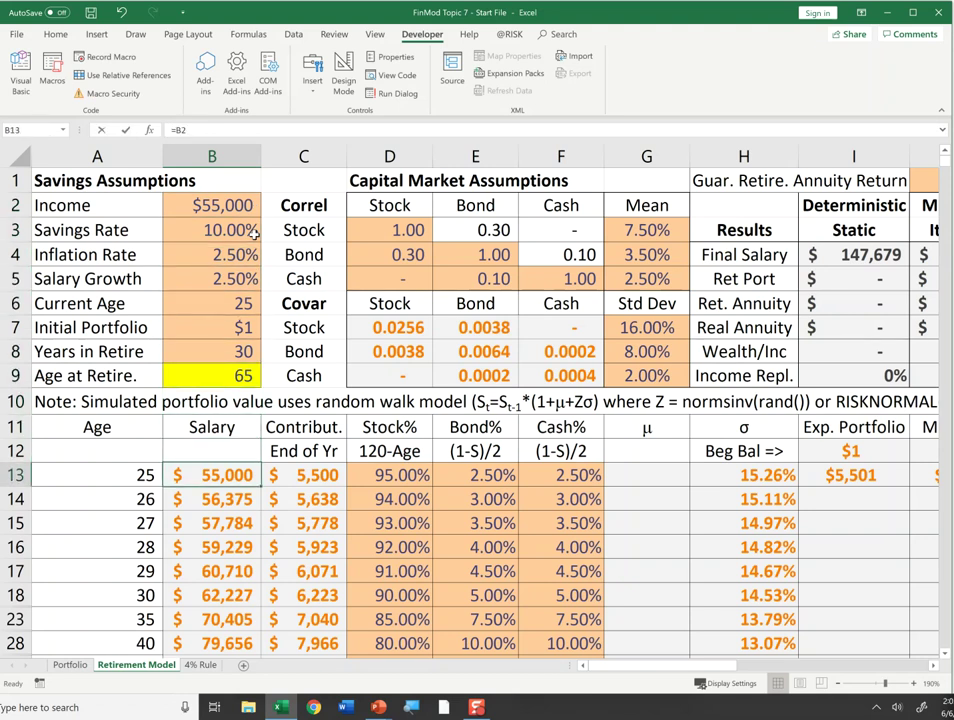
{"action": "key", "text": "F2"}
{"action": "key", "text": "Escape"}
{"action": "key", "text": "Return"}
{"action": "key", "text": "F2"}
{"action": "key", "text": "Return"}
{"action": "key", "text": "F2"}
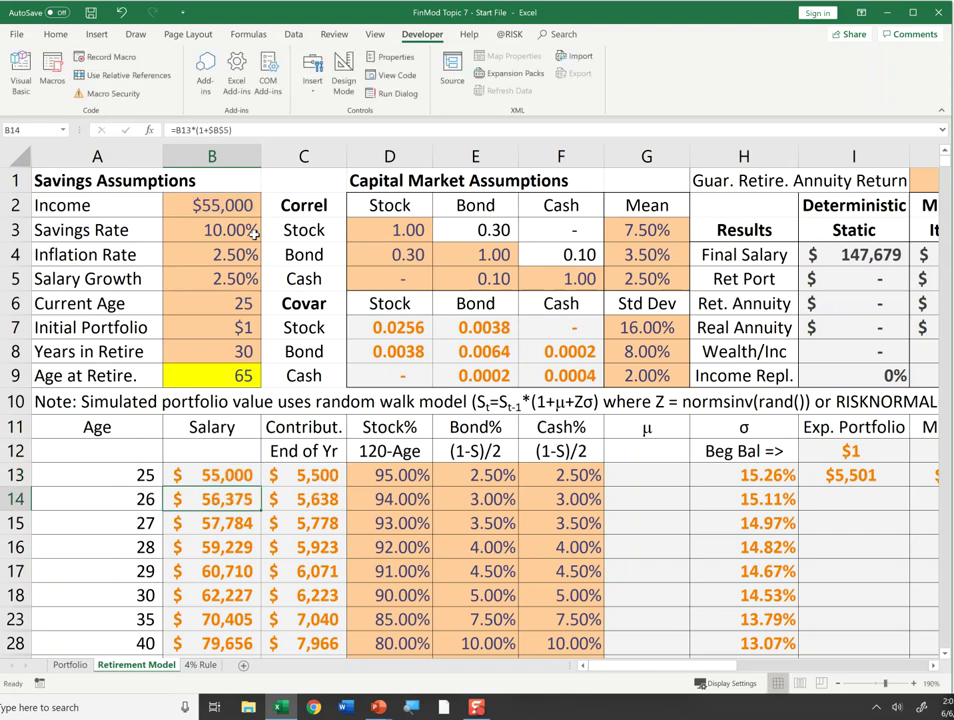
{"action": "key", "text": "Return"}
{"action": "key", "text": "F2"}
{"action": "key", "text": "Return"}
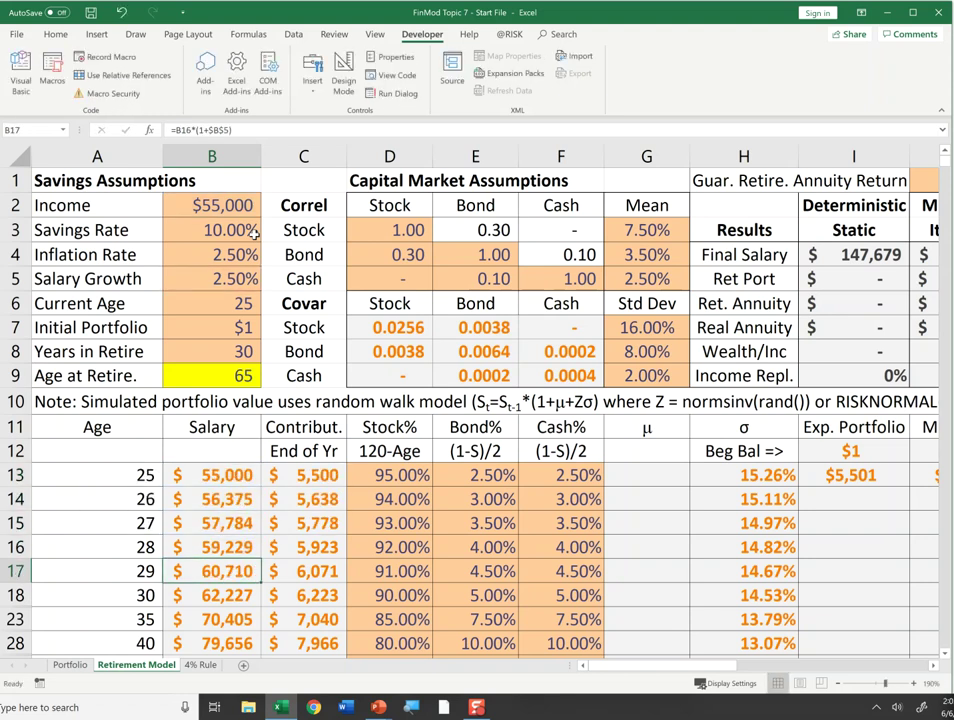
Examine the projected salaries around retirement age 65 and the five-year age rows from 35 to 45
{"action": "key", "text": "ctrl+Down"}
{"action": "key", "text": "Up"}
{"action": "key", "text": "Up"}
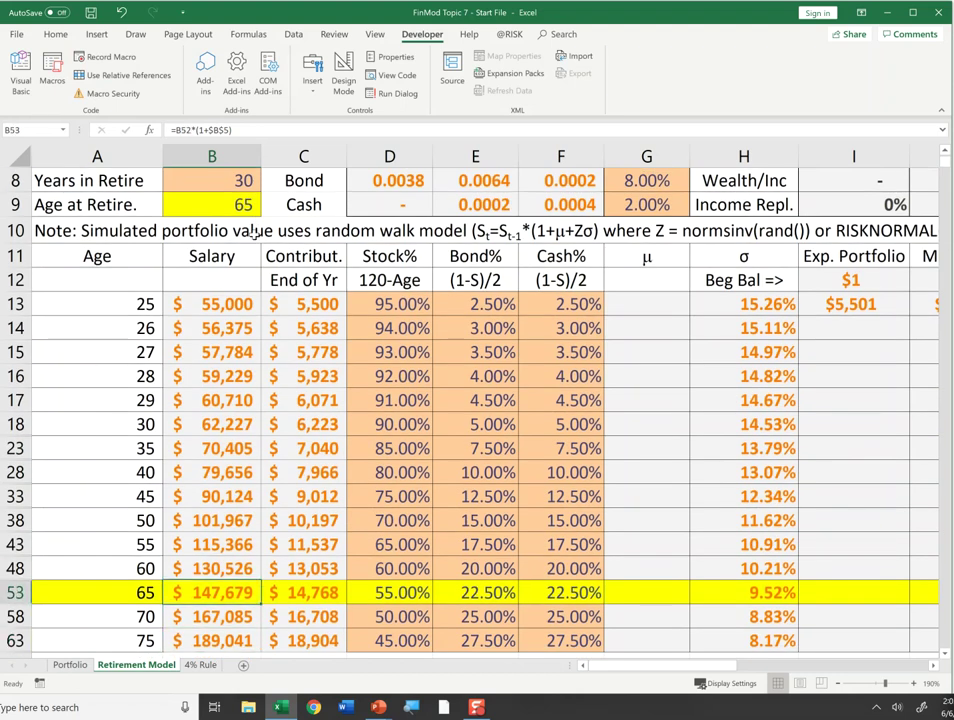
{"action": "key", "text": "Up"}
{"action": "key", "text": "Up"}
{"action": "key", "text": "Up"}
{"action": "key", "text": "Up"}
{"action": "key", "text": "Up"}
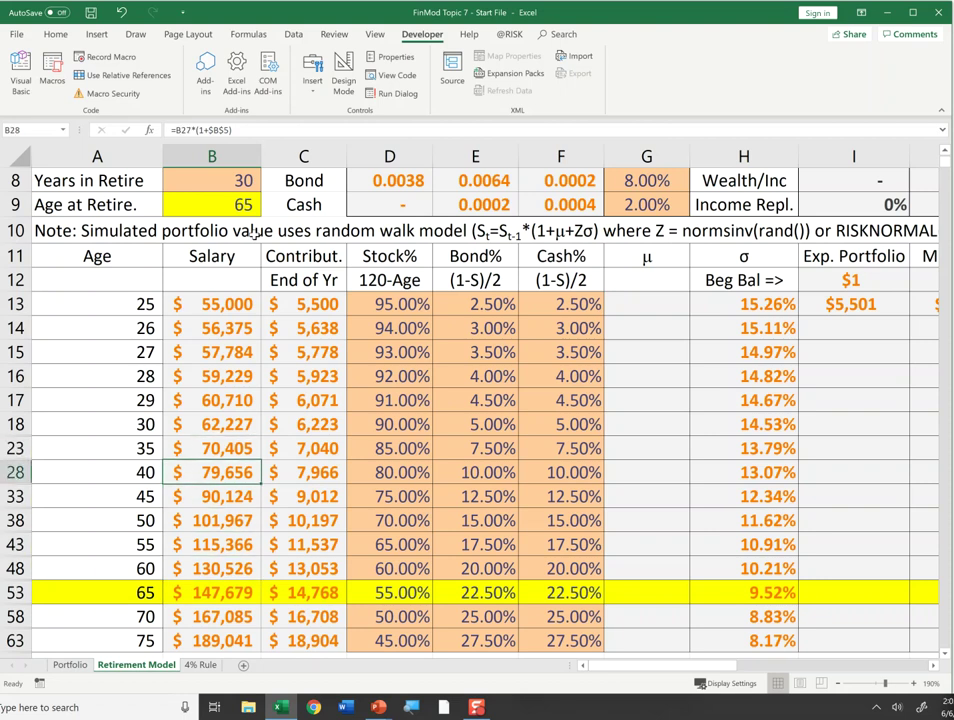
{"action": "left_click", "coordinate": [140, 448]}
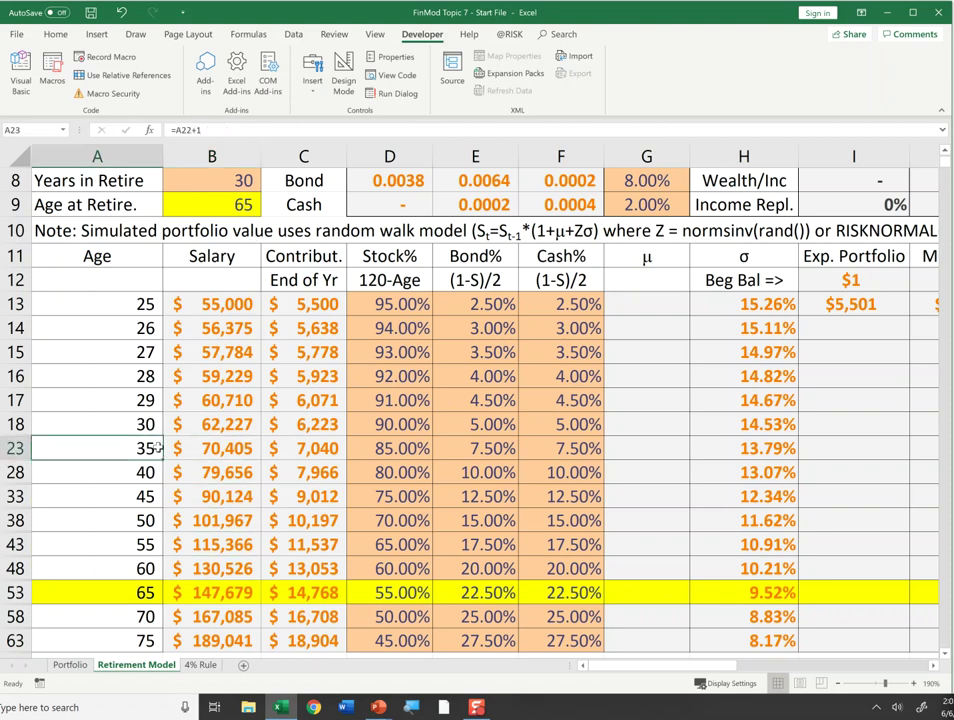
{"action": "left_click_drag", "start_coordinate": [140, 448], "coordinate": [208, 449]}
{"action": "left_click_drag", "start_coordinate": [95, 472], "coordinate": [190, 472]}
{"action": "left_click", "coordinate": [135, 490]}
{"action": "left_click", "coordinate": [135, 490]}
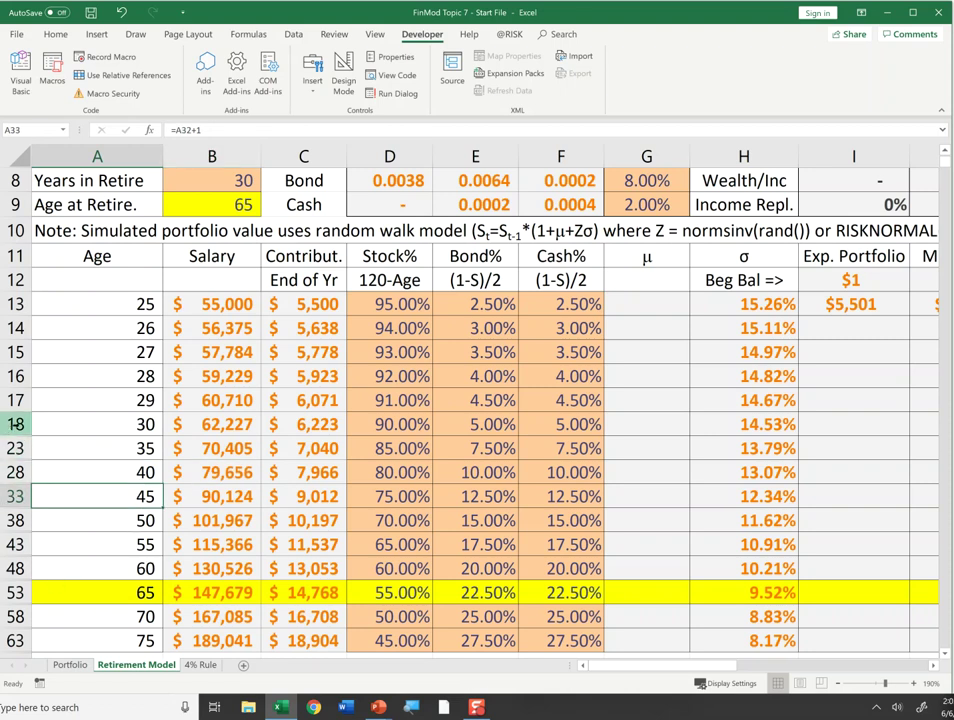
{"action": "left_click_drag", "start_coordinate": [15, 424], "coordinate": [15, 568]}
{"action": "right_click", "coordinate": [20, 495]}
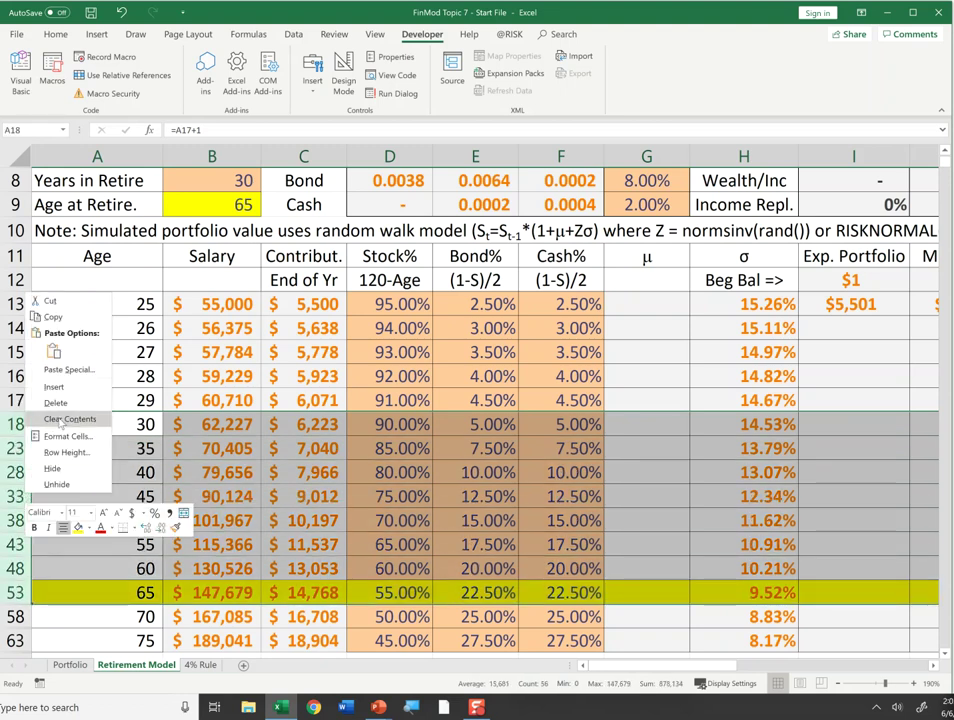
{"action": "left_click", "coordinate": [71, 488]}
{"action": "left_click", "coordinate": [226, 400]}
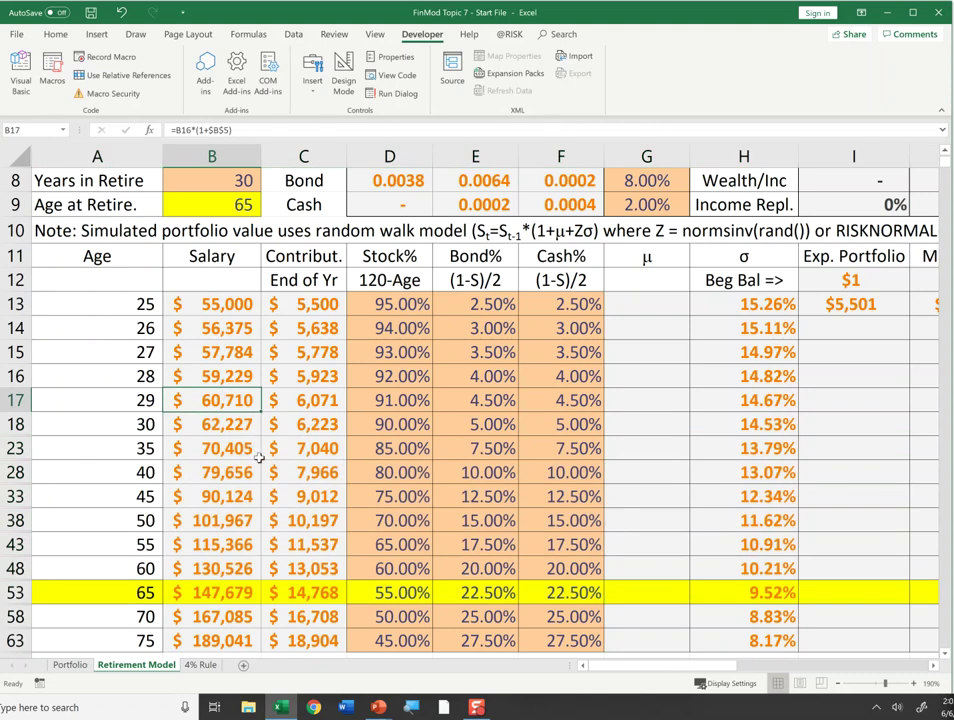
Check the formula behind the starting salary in B13 against the savings assumptions
{"action": "scroll", "coordinate": [300, 570], "scroll_direction": "up", "scroll_amount": 2}
{"action": "scroll", "coordinate": [340, 585], "scroll_direction": "down", "scroll_amount": 3}
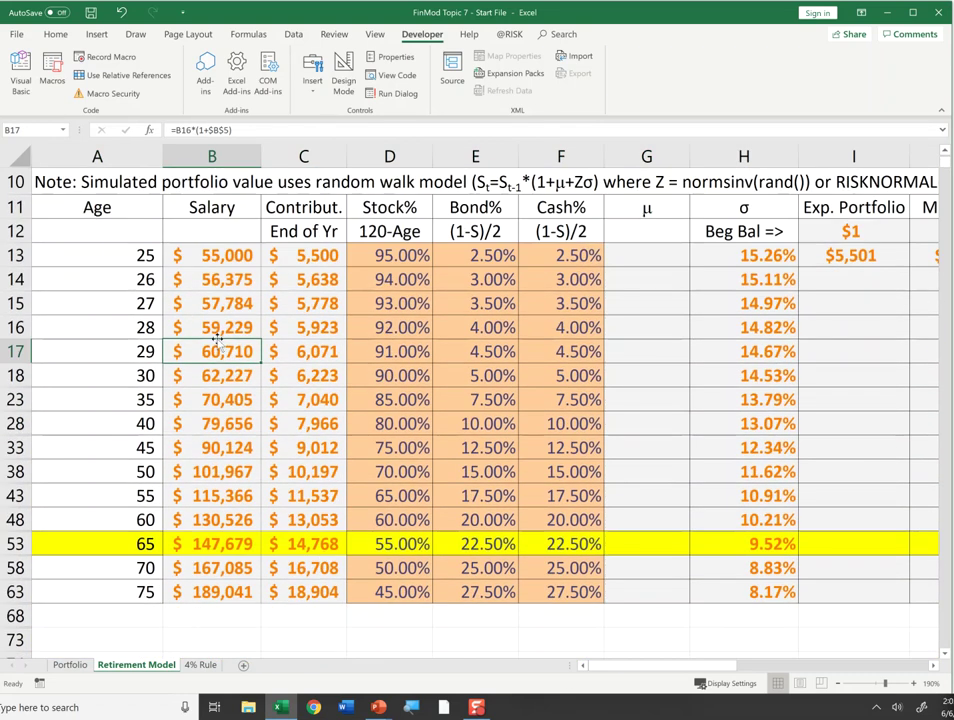
{"action": "left_click", "coordinate": [228, 258]}
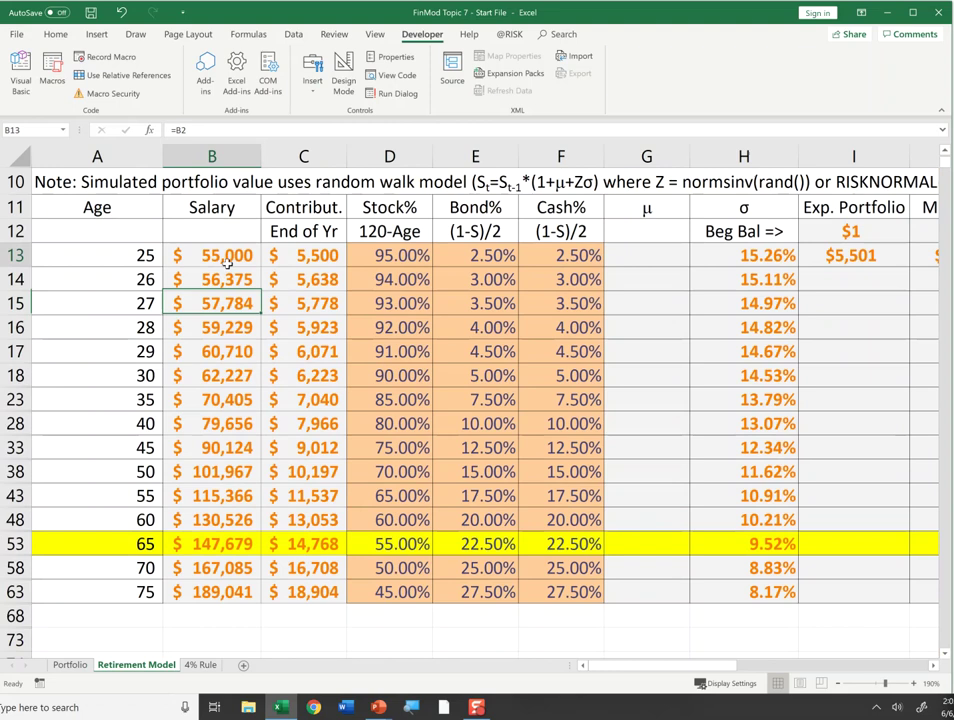
{"action": "double_click", "coordinate": [228, 258]}
{"action": "key", "text": "Escape"}
{"action": "scroll", "coordinate": [330, 402], "scroll_direction": "up", "scroll_amount": 3}
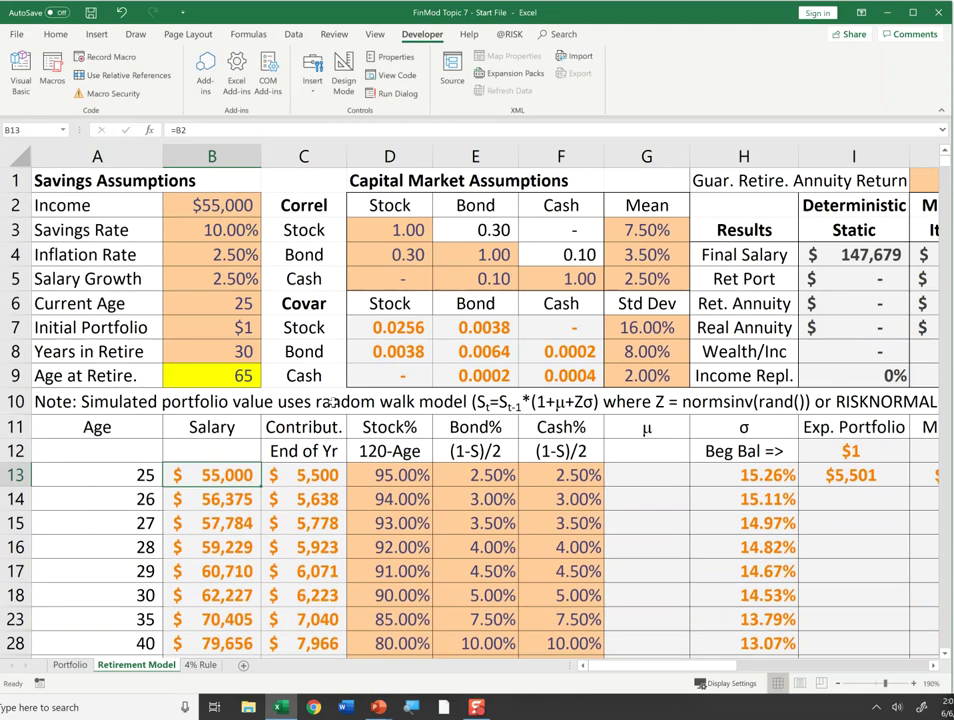
Inspect the end-of-year contribution formulas in column C, starting with age 25 in C13
{"action": "double_click", "coordinate": [303, 475]}
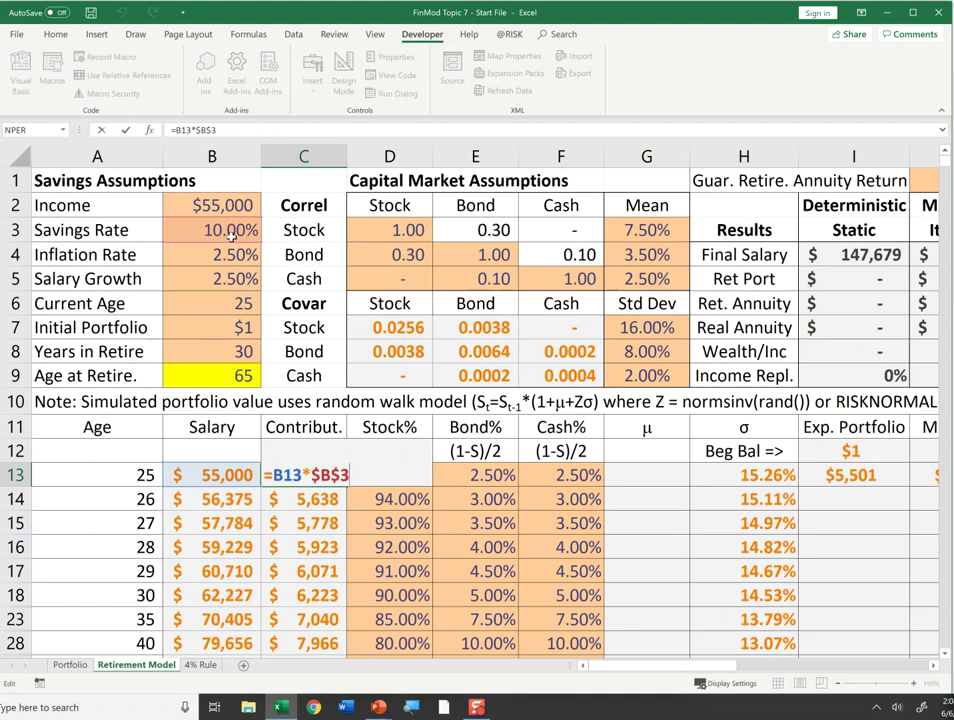
{"action": "key", "text": "Return"}
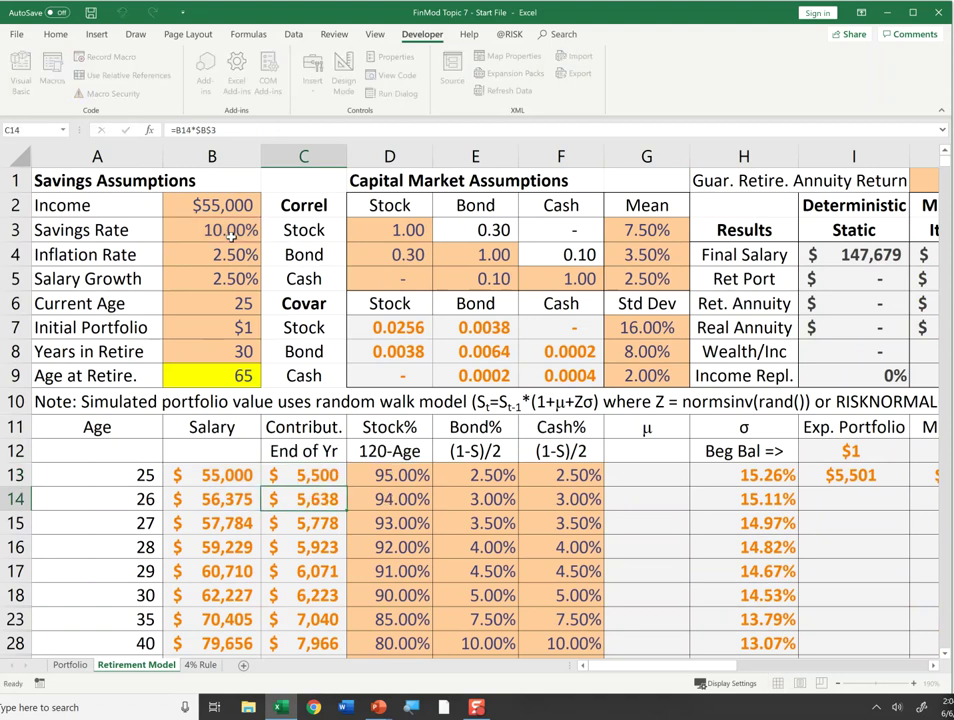
{"action": "key", "text": "Down"}
{"action": "key", "text": "Down"}
{"action": "key", "text": "Down"}
{"action": "key", "text": "F2"}
{"action": "key", "text": "Escape"}
{"action": "key", "text": "Down"}
{"action": "key", "text": "F2"}
{"action": "key", "text": "Escape"}
{"action": "key", "text": "Down"}
{"action": "key", "text": "Up"}
{"action": "key", "text": "Up"}
{"action": "key", "text": "Up"}
{"action": "key", "text": "Up"}
{"action": "key", "text": "Up"}
{"action": "key", "text": "Up"}
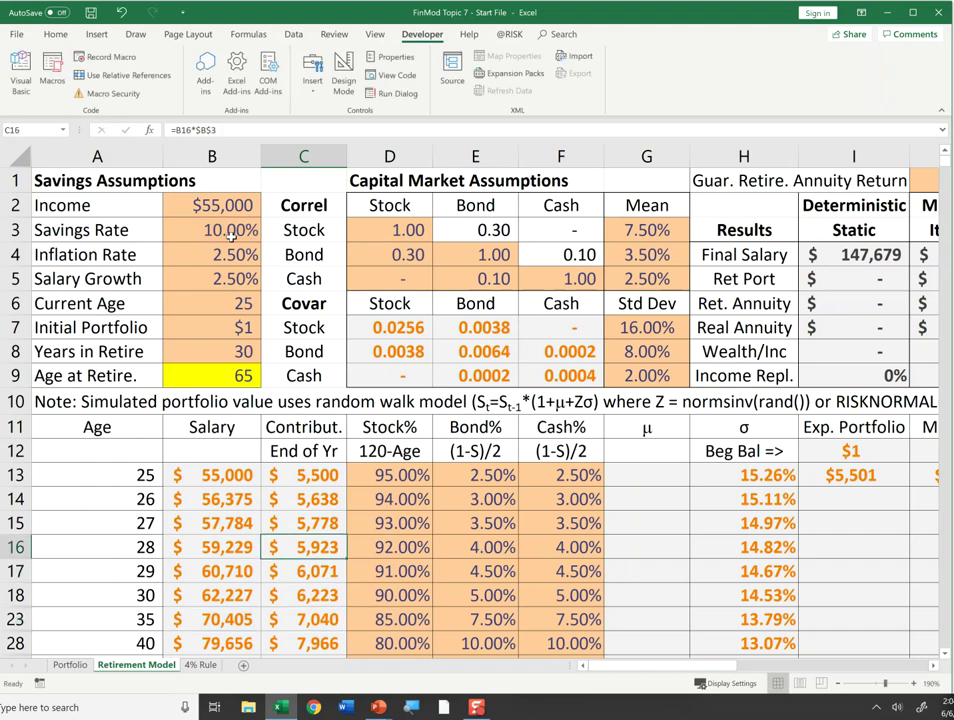
Inspect the age-based stock allocation formula for age 25 in D13
{"action": "key", "text": "Right"}
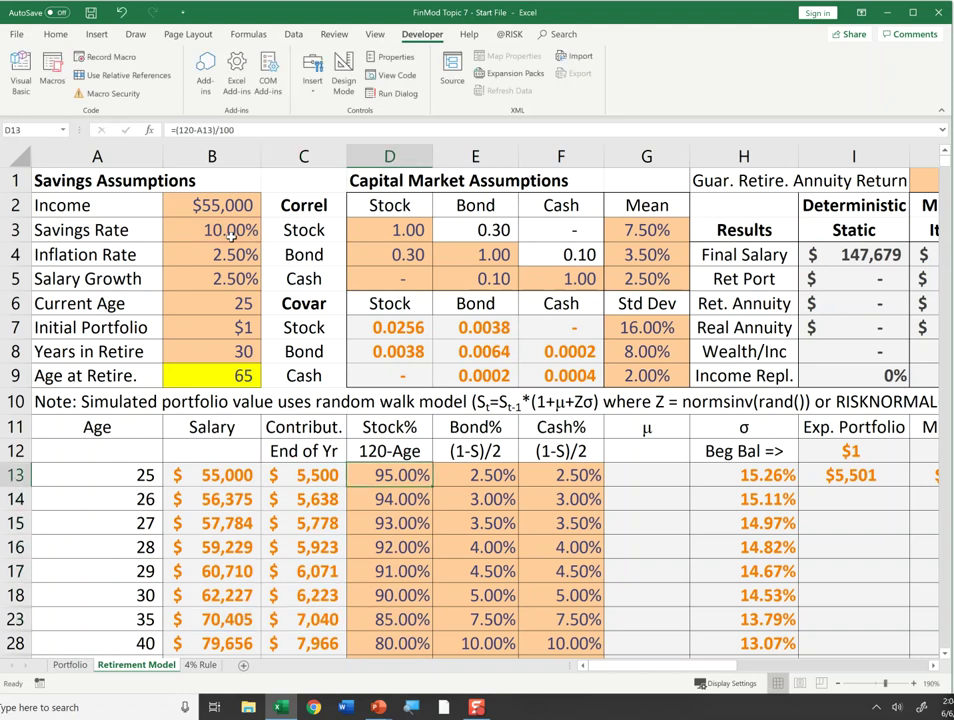
{"action": "key", "text": "F2"}
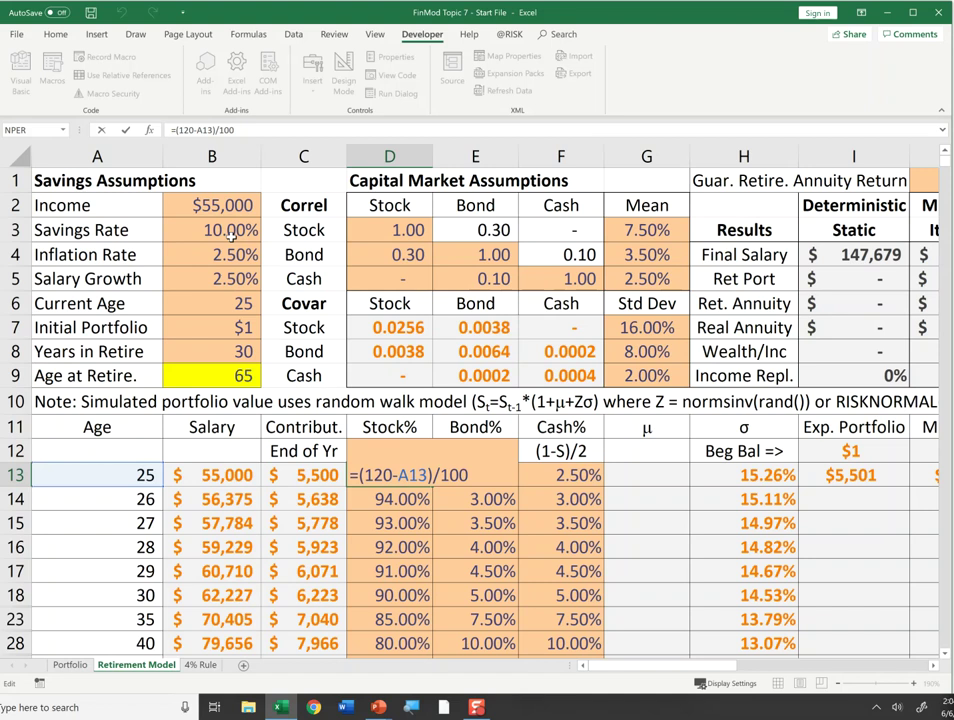
{"action": "key", "text": "Tab"}
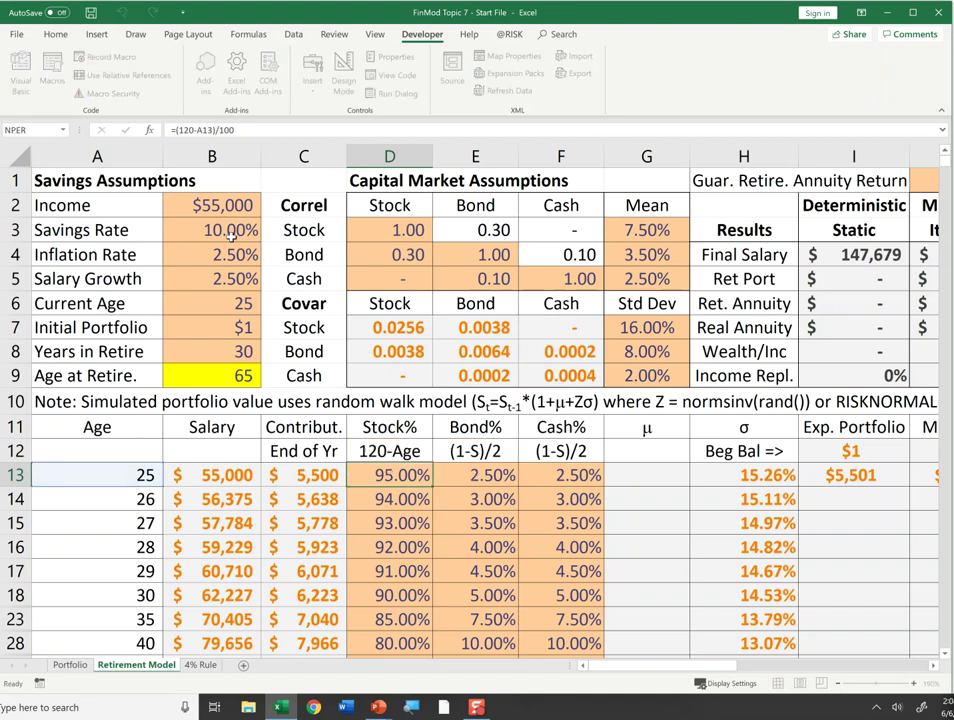
{"action": "key", "text": "shift+Right"}
{"action": "key", "text": "Left"}
{"action": "key", "text": "Right"}
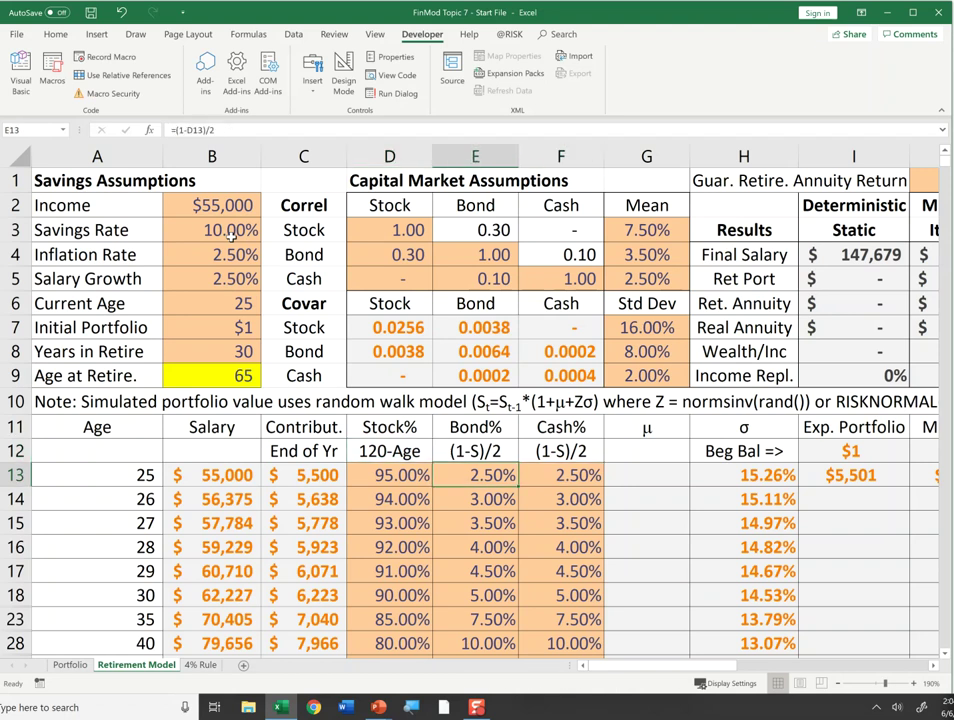
Check the bond allocation formula in E13 and set the cash allocation in F13 equal to E13
{"action": "key", "text": "F2"}
{"action": "key", "text": "Escape"}
{"action": "key", "text": "Right"}
{"action": "type", "text": "="}
{"action": "key", "text": "Left"}
{"action": "key", "text": "ctrl+Return"}
Examine how the Stock% allocation changes with age down column D to age 75
{"action": "key", "text": "Left"}
{"action": "key", "text": "Left"}
{"action": "key", "text": "Down"}
{"action": "key", "text": "Down"}
{"action": "key", "text": "Down"}
{"action": "key", "text": "Down"}
{"action": "key", "text": "Down"}
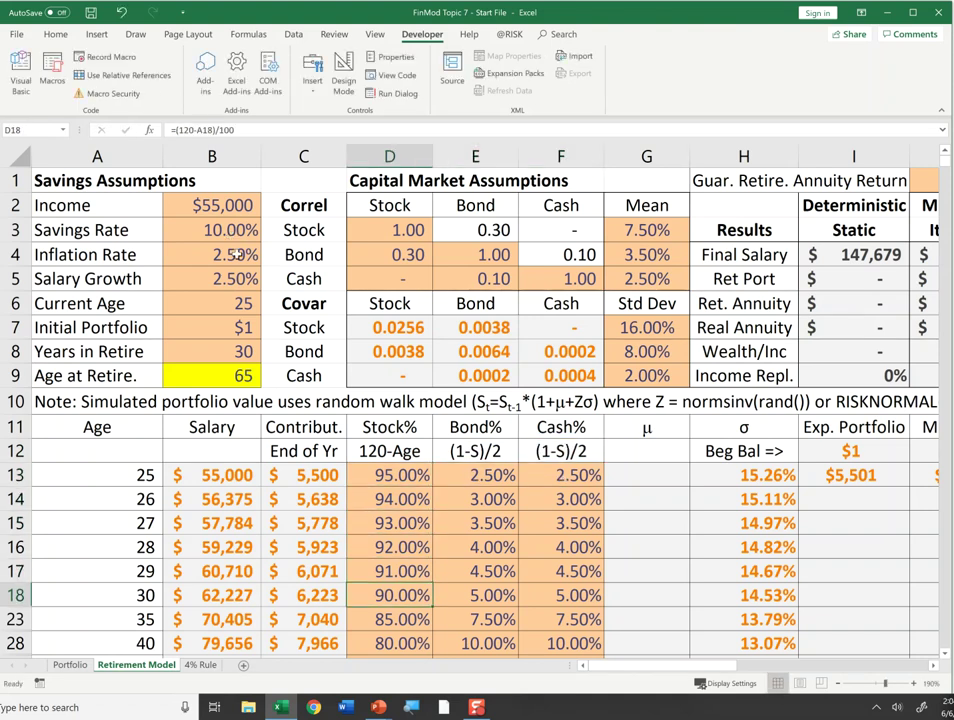
{"action": "left_click", "coordinate": [395, 478]}
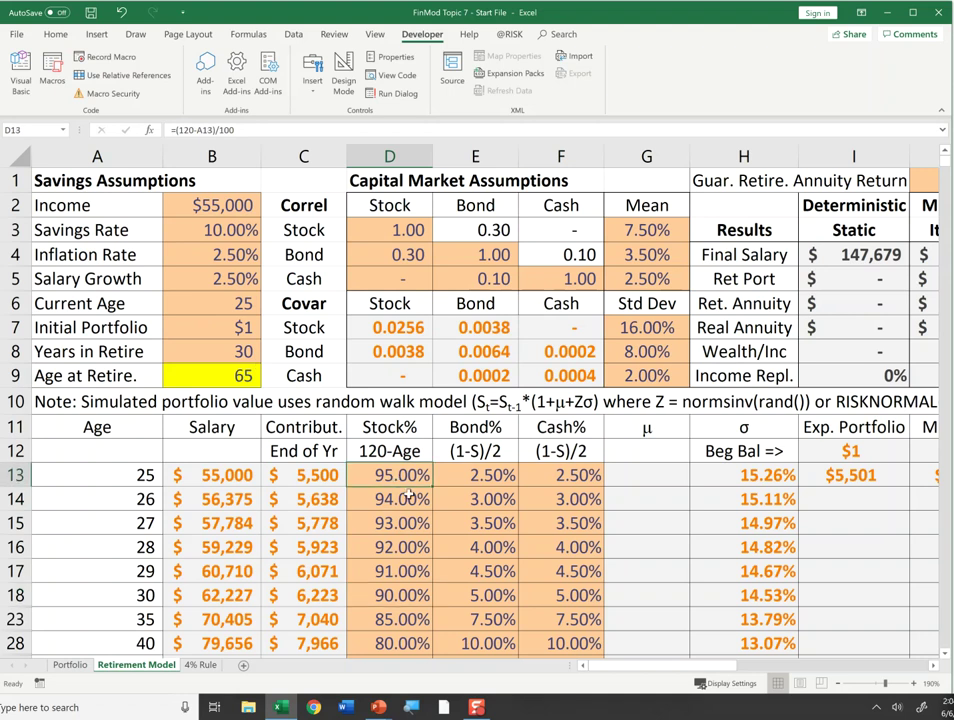
{"action": "scroll", "coordinate": [418, 503], "scroll_direction": "down", "scroll_amount": 6}
{"action": "scroll", "coordinate": [418, 503], "scroll_direction": "up", "scroll_amount": 1}
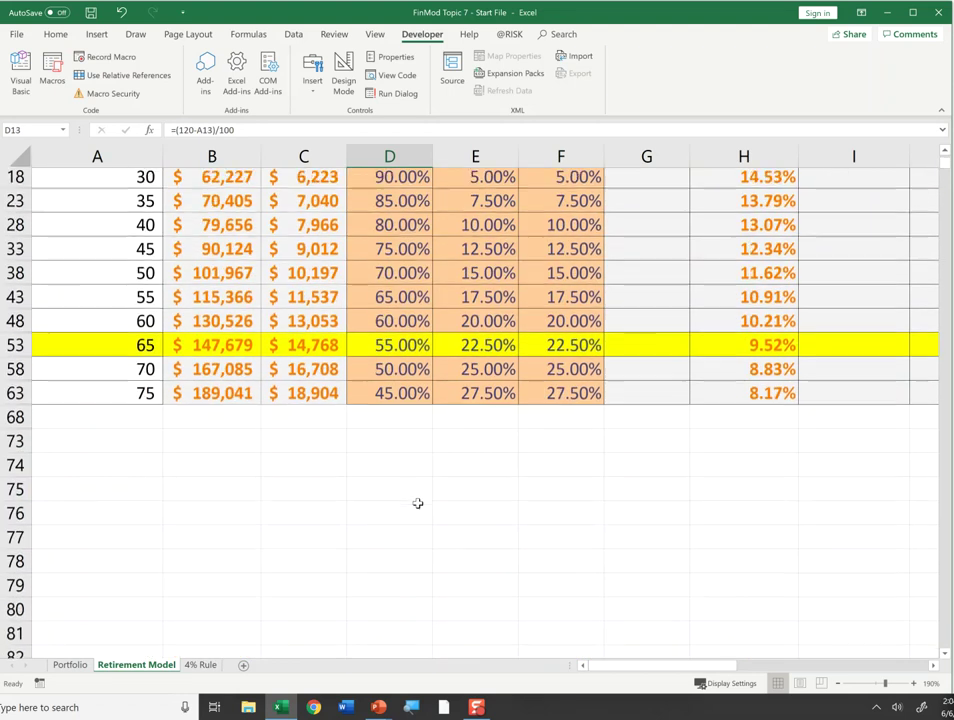
Inspect the stock, bond and cash allocation formulas at retirement age 65 in D53:F53
{"action": "left_click", "coordinate": [416, 352]}
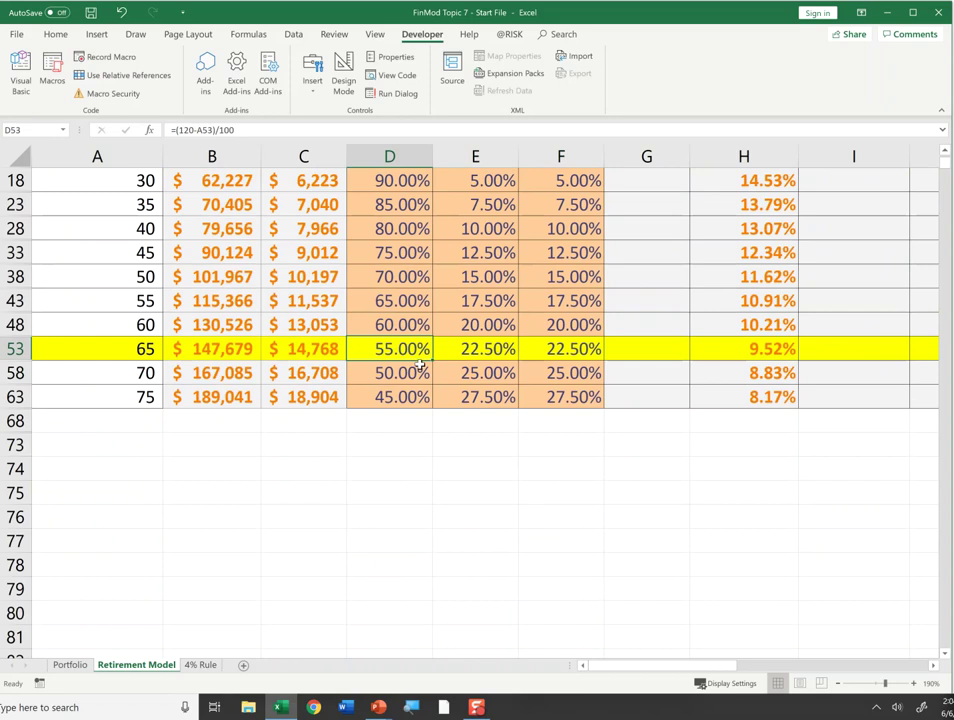
{"action": "left_click", "coordinate": [462, 350]}
{"action": "left_click_drag", "start_coordinate": [462, 350], "coordinate": [549, 346]}
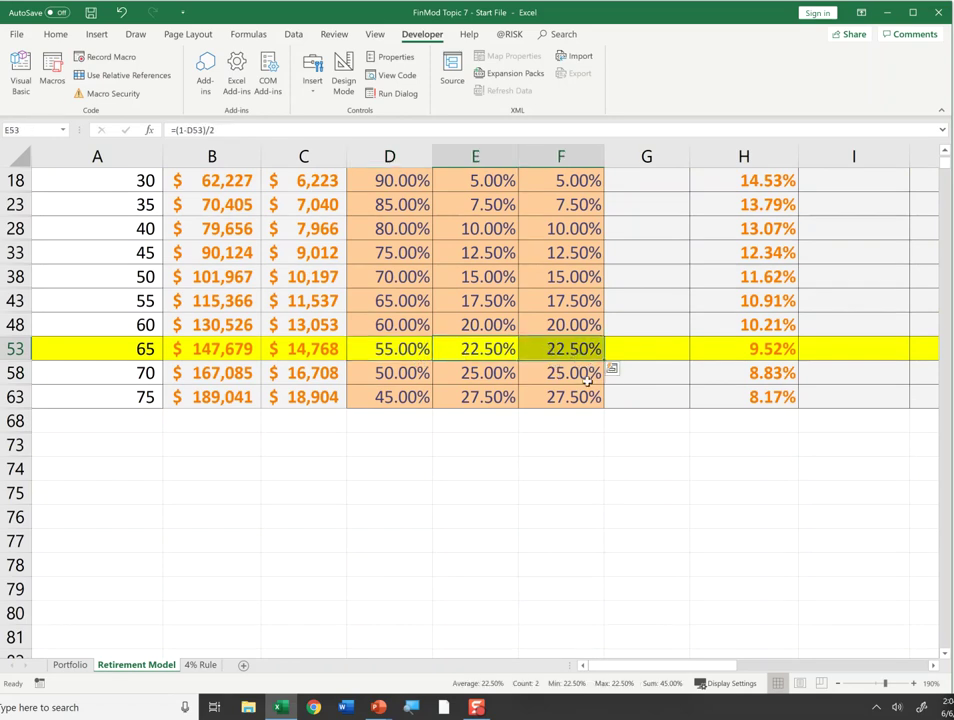
{"action": "scroll", "coordinate": [585, 378], "scroll_direction": "up", "scroll_amount": 6}
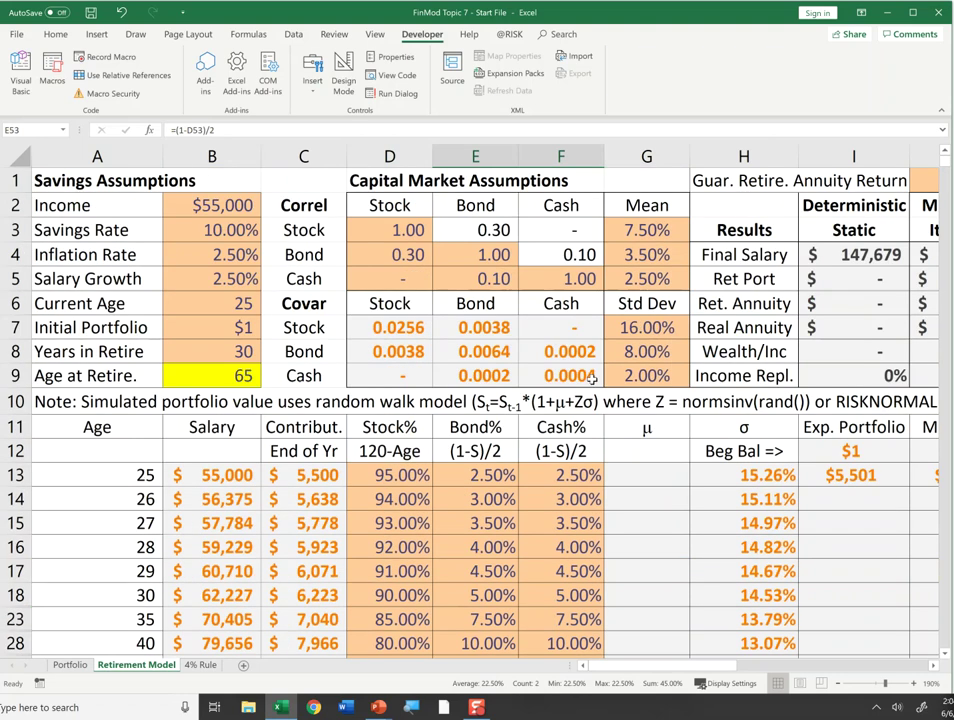
Review the age-25 stock allocation in D13 and the 120-Age rule in the heading above it
{"action": "left_click", "coordinate": [393, 468]}
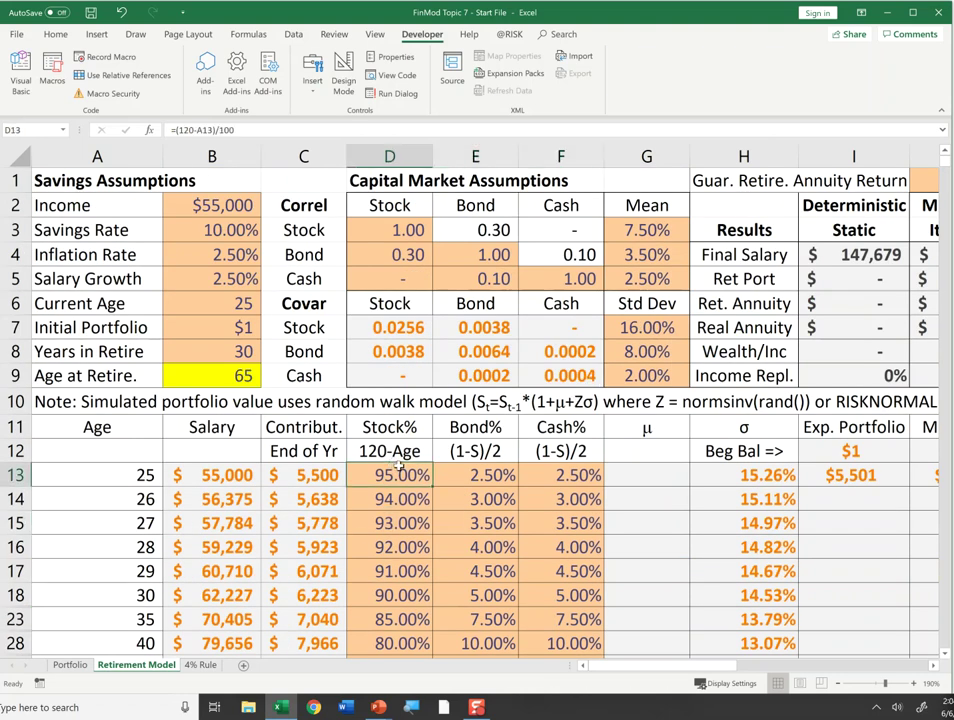
{"action": "key", "text": "Up"}
{"action": "key", "text": "Up"}
{"action": "key", "text": "Up"}
{"action": "key", "text": "Up"}
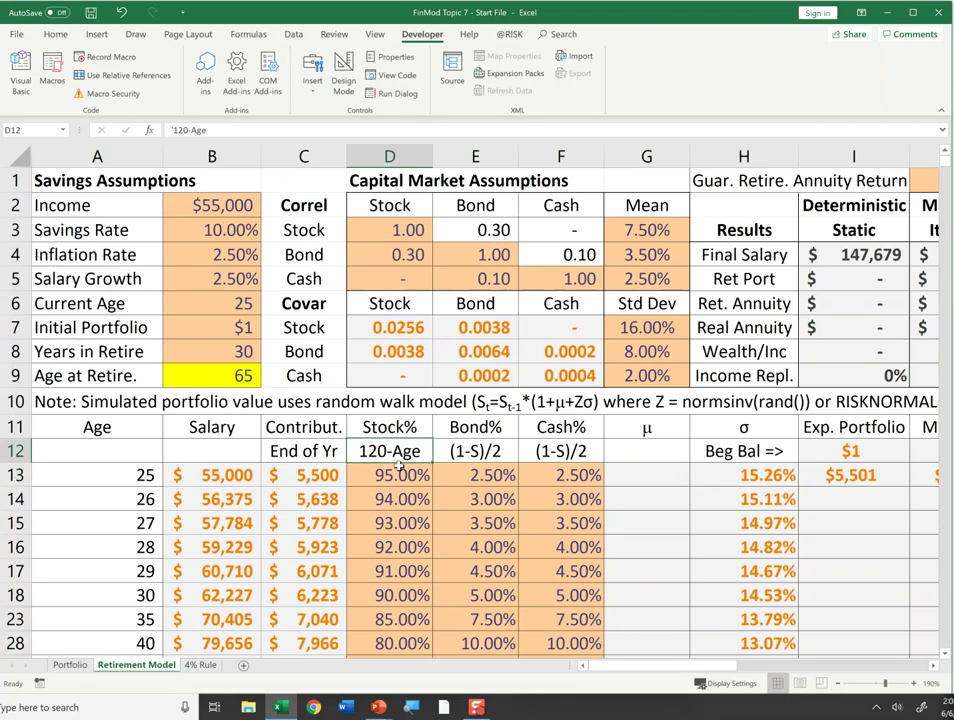
Examine the mean return assumptions for stock, bond and cash in G3:G5
{"action": "key", "text": "Up"}
{"action": "key", "text": "Up"}
{"action": "key", "text": "Up"}
{"action": "key", "text": "Up"}
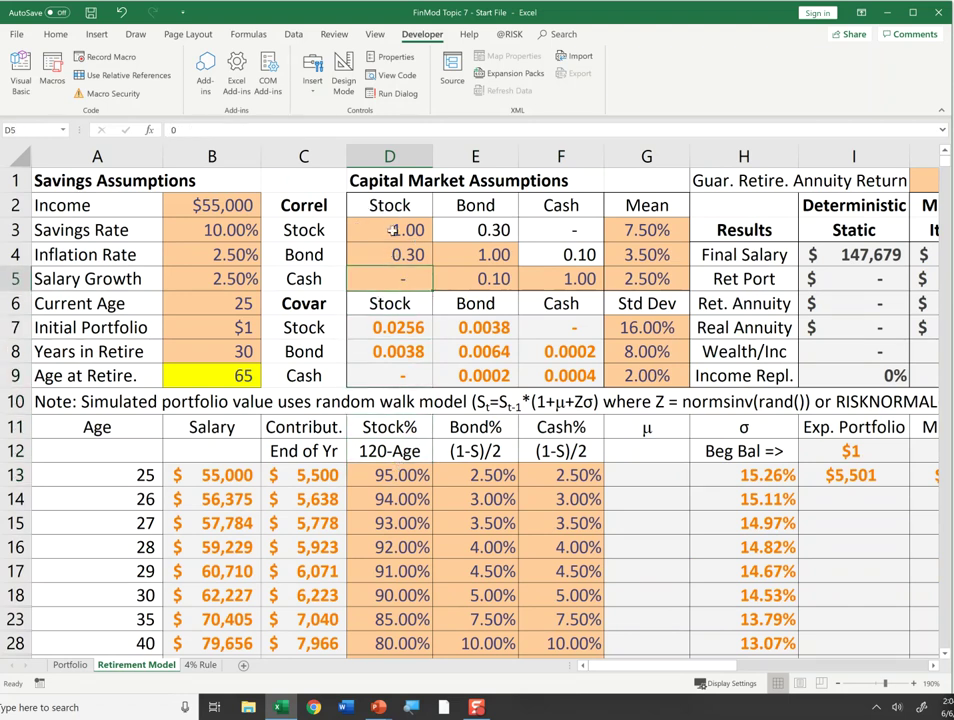
{"action": "key", "text": "Right"}
{"action": "key", "text": "Up"}
{"action": "key", "text": "Right"}
{"action": "key", "text": "Right"}
{"action": "key", "text": "Up"}
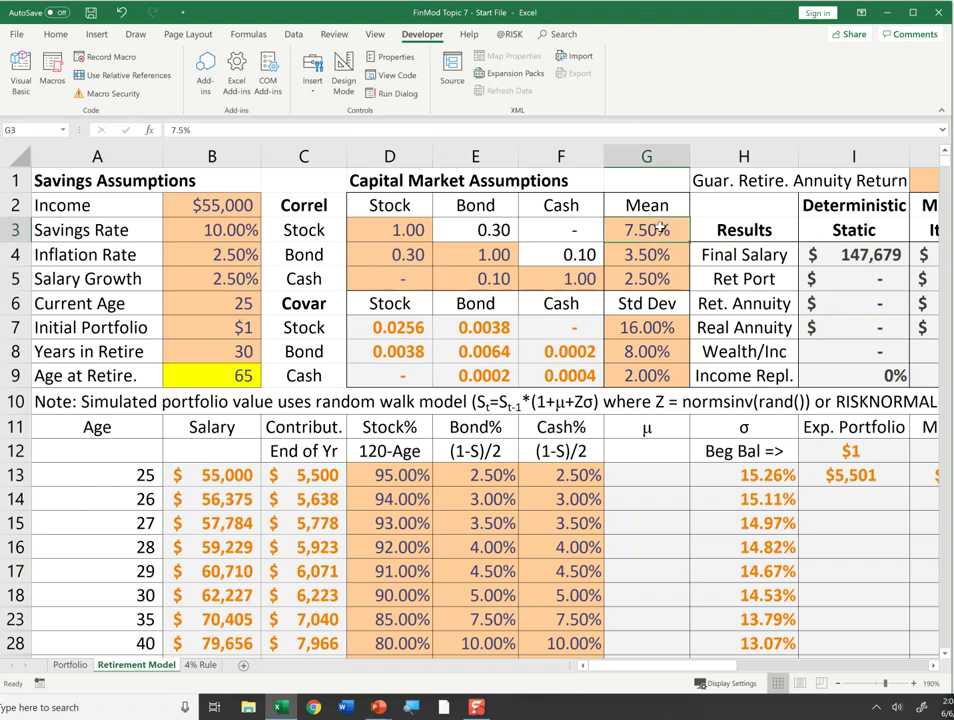
{"action": "key", "text": "Down"}
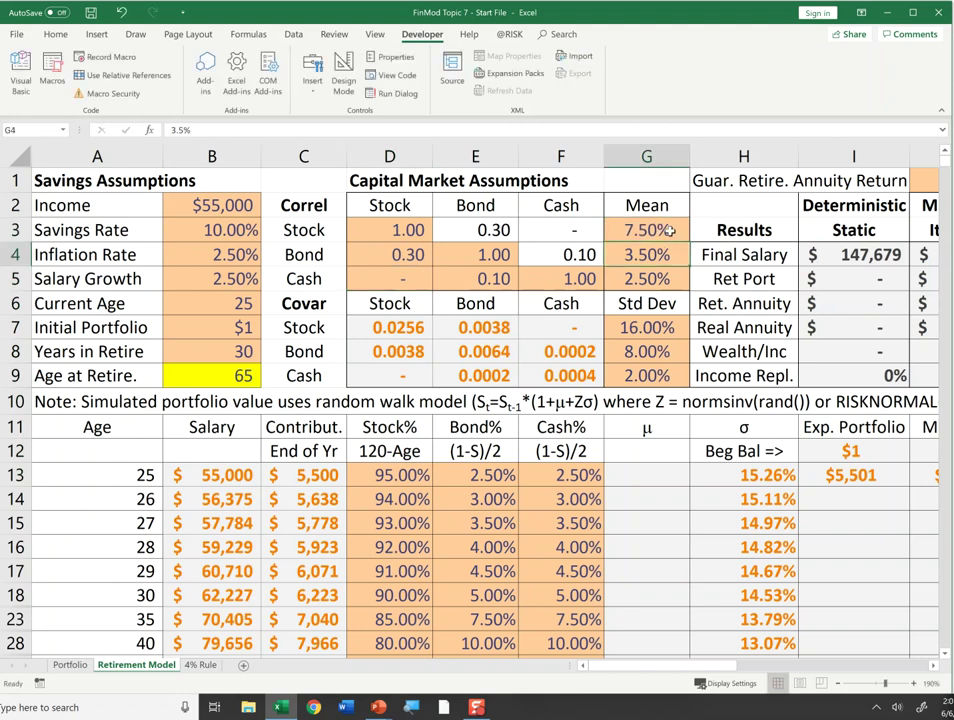
{"action": "key", "text": "Down"}
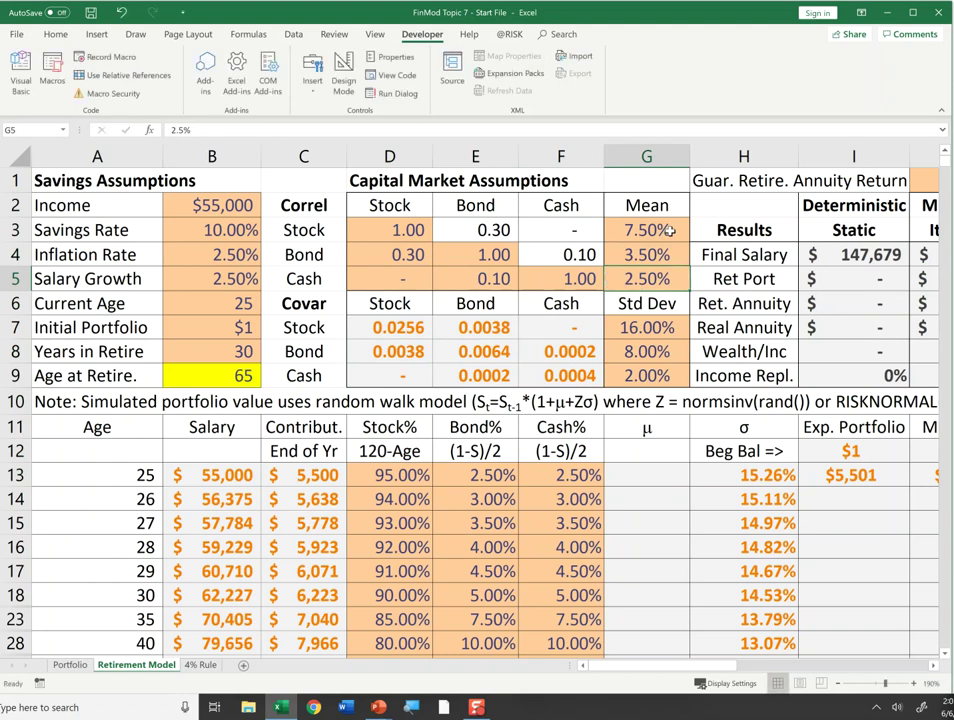
Check the standard deviation inputs for stock, bond and cash in G7:G9
{"action": "key", "text": "Down"}
{"action": "key", "text": "Down"}
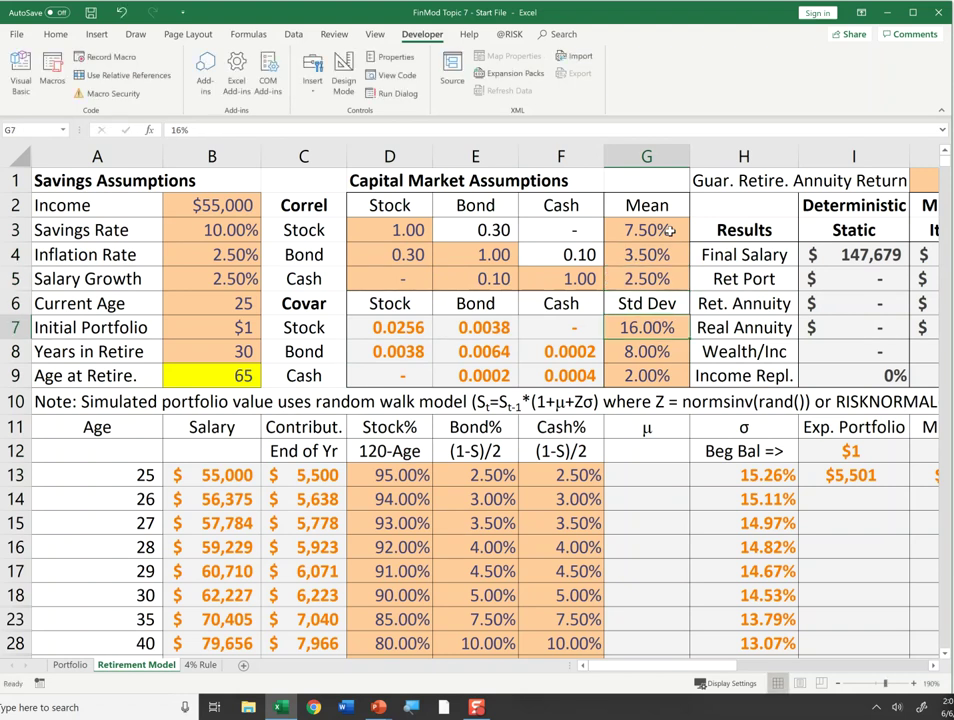
{"action": "key", "text": "F2"}
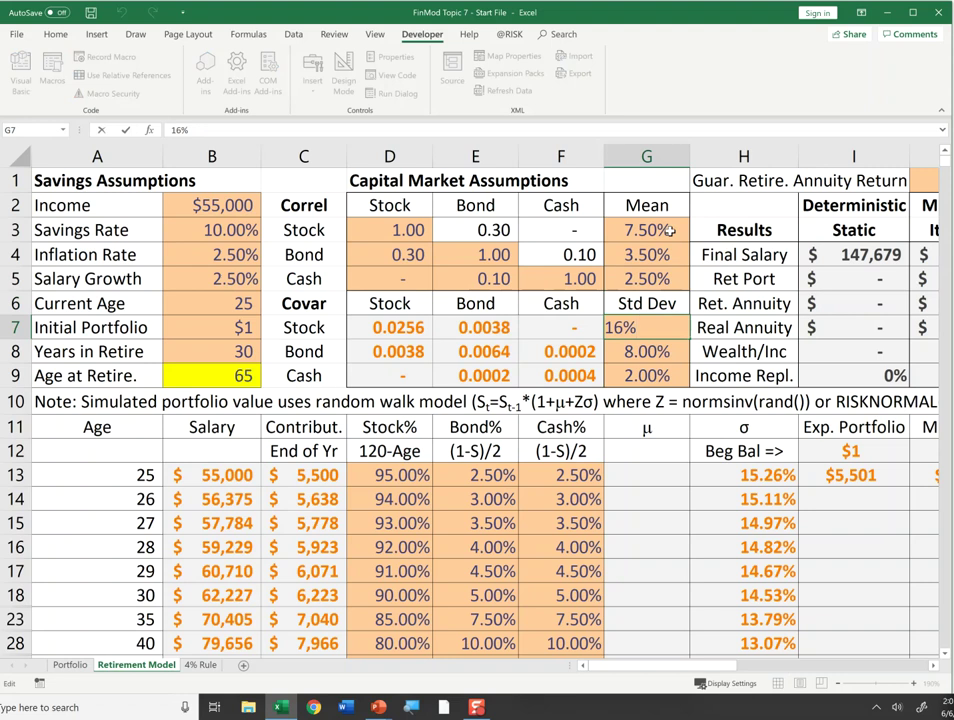
{"action": "key", "text": "Return"}
{"action": "key", "text": "F2"}
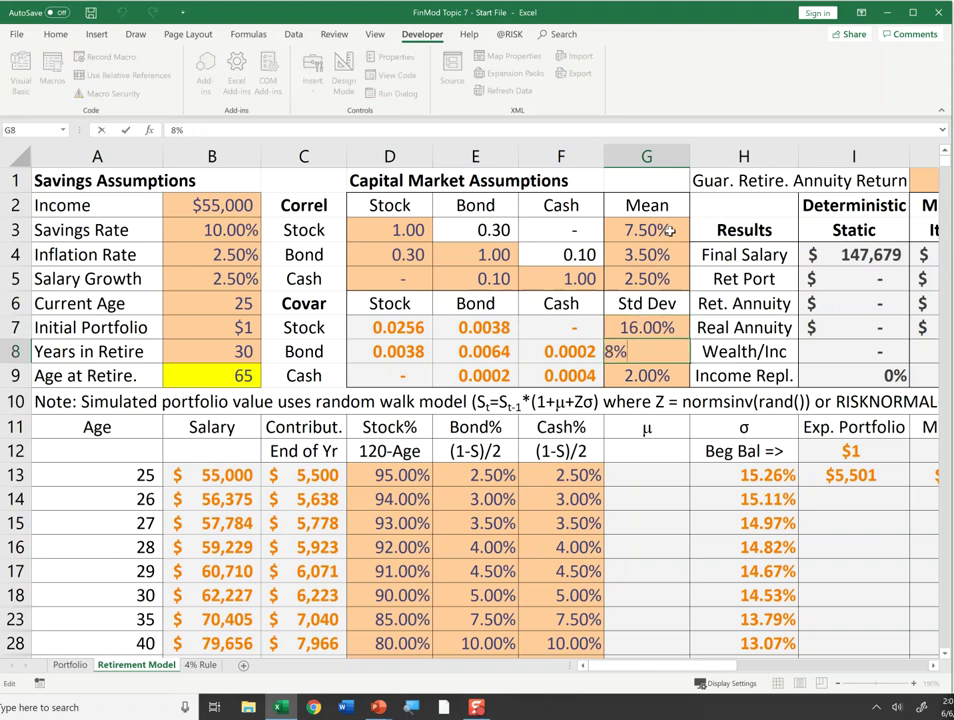
{"action": "key", "text": "Return"}
{"action": "key", "text": "F2"}
{"action": "key", "text": "Escape"}
Examine the stock, bond and cash correlation matrix in D3:F5
{"action": "key", "text": "Up"}
{"action": "key", "text": "Up"}
{"action": "key", "text": "Up"}
{"action": "key", "text": "Up"}
{"action": "key", "text": "Up"}
{"action": "key", "text": "Up"}
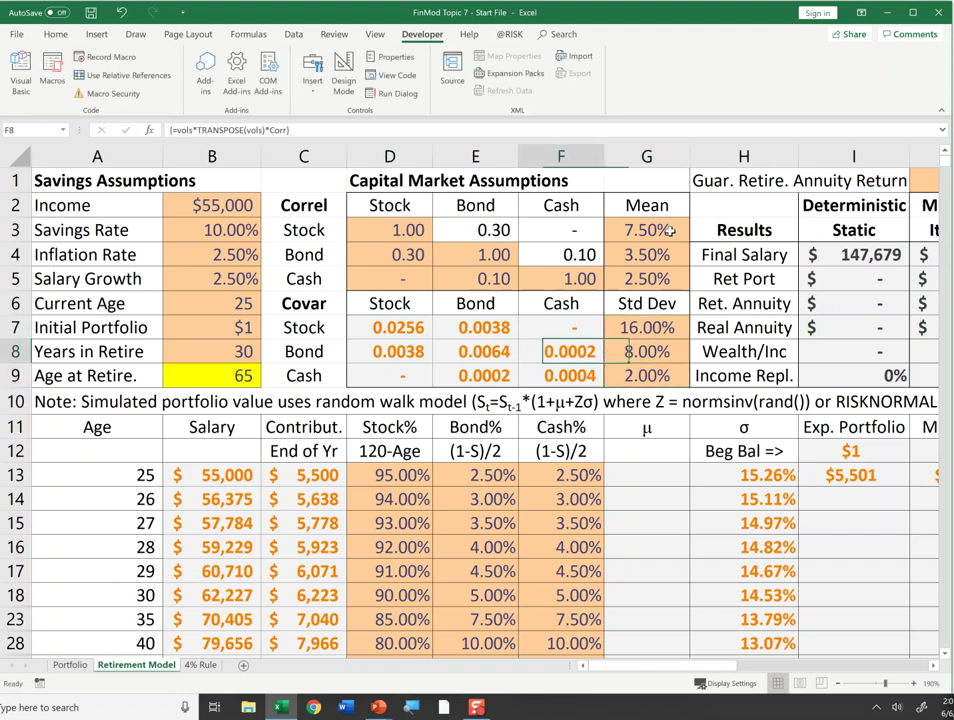
{"action": "key", "text": "Left"}
{"action": "key", "text": "Left"}
{"action": "key", "text": "Left"}
{"action": "key", "text": "shift+Down"}
{"action": "key", "text": "shift+Down"}
{"action": "key", "text": "shift+Right"}
{"action": "key", "text": "shift+Right"}
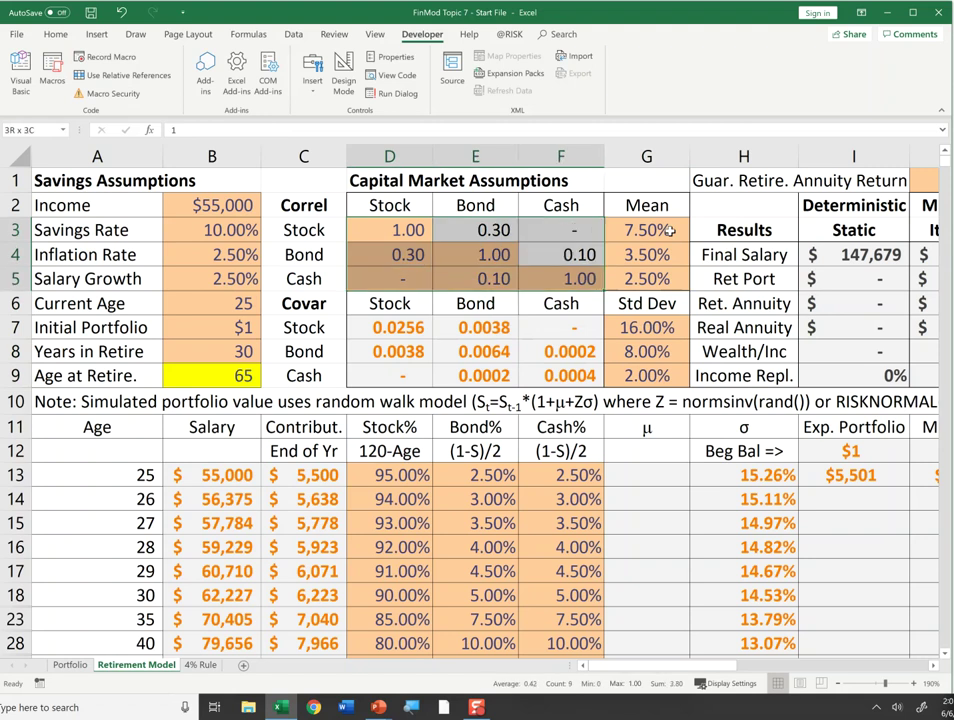
{"action": "key", "text": "Down"}
{"action": "key", "text": "Down"}
{"action": "key", "text": "Right"}
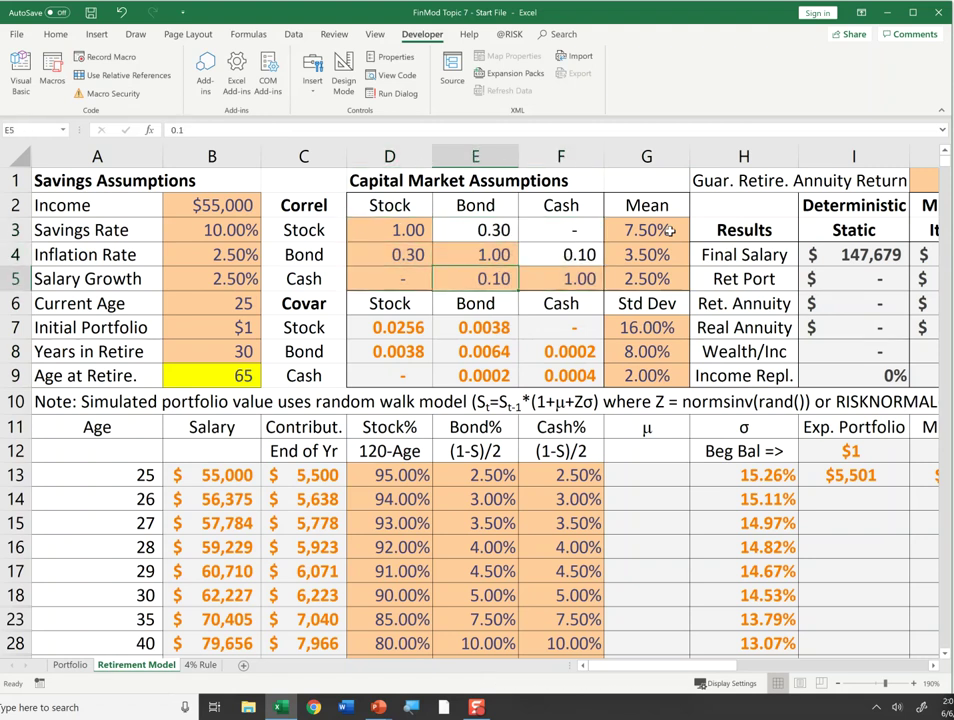
Inspect the array formula behind the covariance matrix in D7:F9, keeping it entered as an array
{"action": "key", "text": "Down"}
{"action": "key", "text": "Down"}
{"action": "key", "text": "Left"}
{"action": "key", "text": "shift+Down"}
{"action": "key", "text": "shift+Down"}
{"action": "key", "text": "shift+Right"}
{"action": "key", "text": "shift+Right"}
{"action": "key", "text": "F2"}
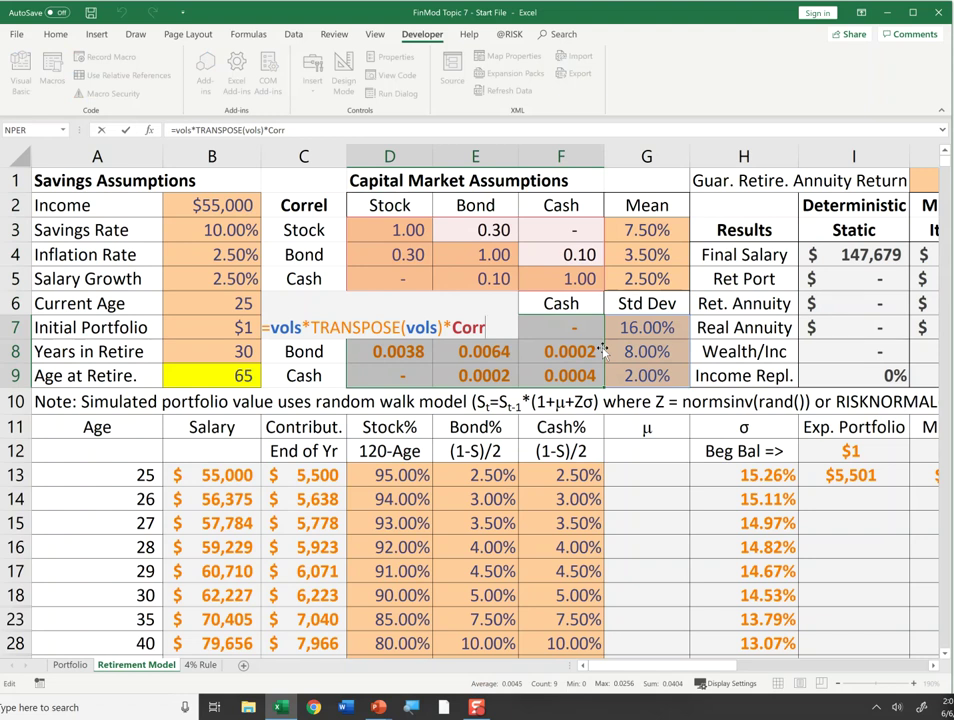
{"action": "key", "text": "ctrl+shift+Return"}
{"action": "key", "text": "Up"}
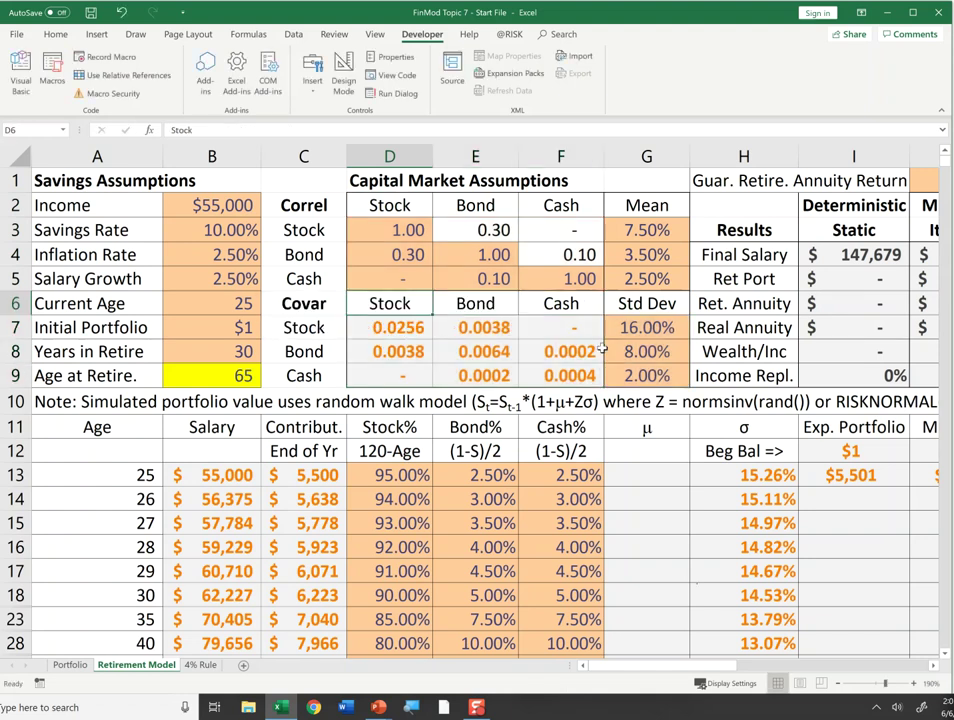
Review the stock standard deviation in G7, the covariance matrix in D7:F9 and the age-25 portfolio weights in D13:F13
{"action": "key", "text": "Right"}
{"action": "key", "text": "Right"}
{"action": "key", "text": "Right"}
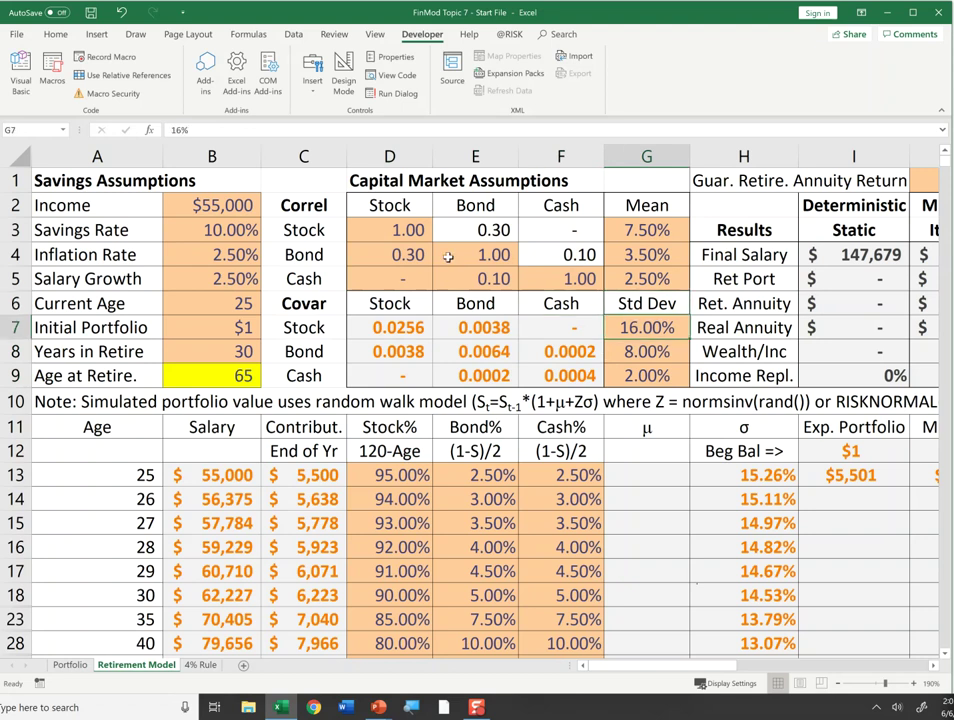
{"action": "left_click", "coordinate": [391, 329]}
{"action": "left_click_drag", "start_coordinate": [391, 329], "coordinate": [560, 376]}
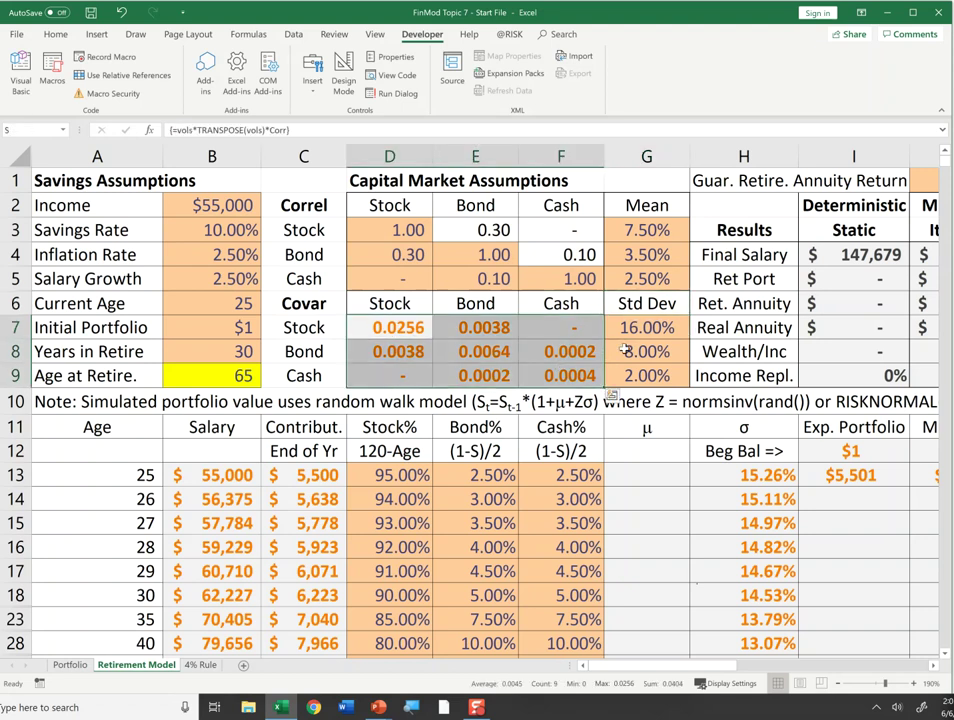
{"action": "left_click_drag", "start_coordinate": [388, 475], "coordinate": [588, 470]}
Calculate the age-25 portfolio mean return in G13 with the array formula =MMULT(D13:F13,rets)
{"action": "left_click", "coordinate": [632, 475]}
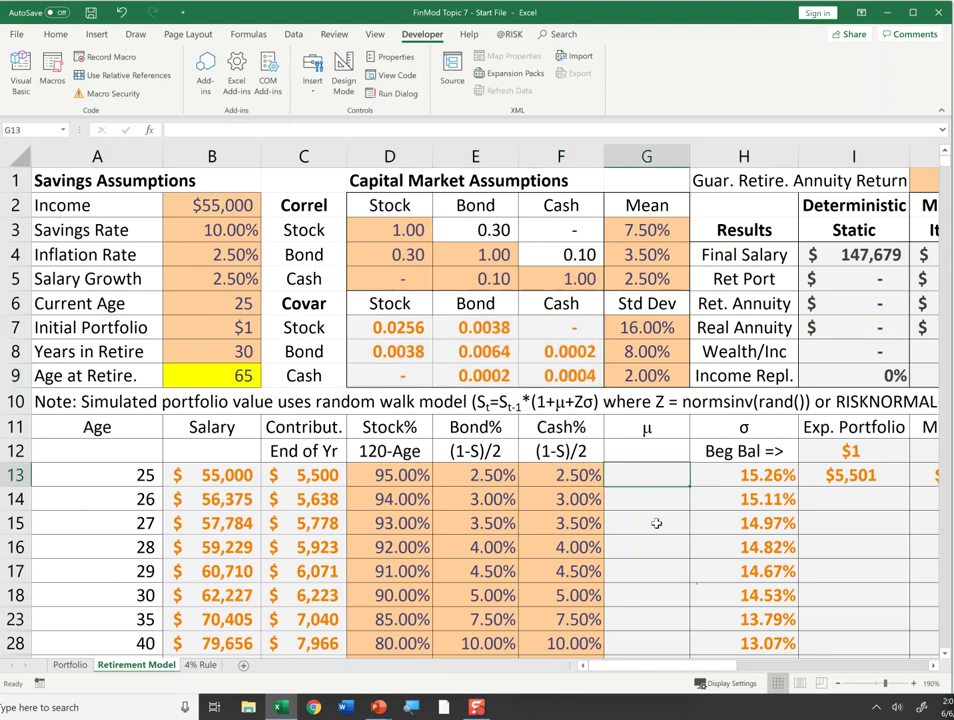
{"action": "type", "text": "="}
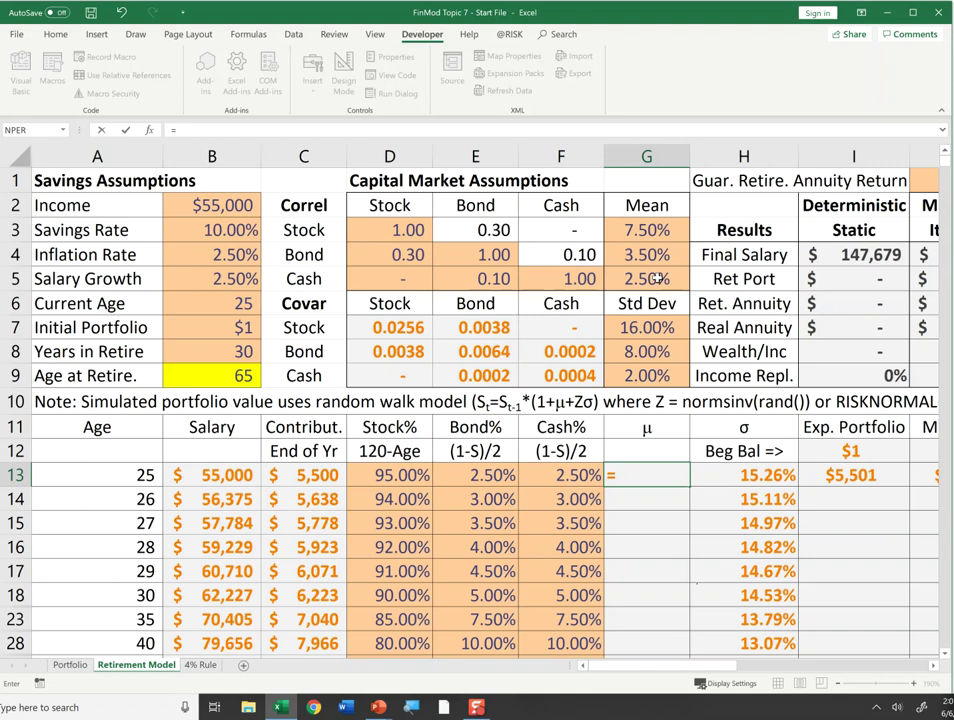
{"action": "type", "text": "mmult"}
{"action": "type", "text": "("}
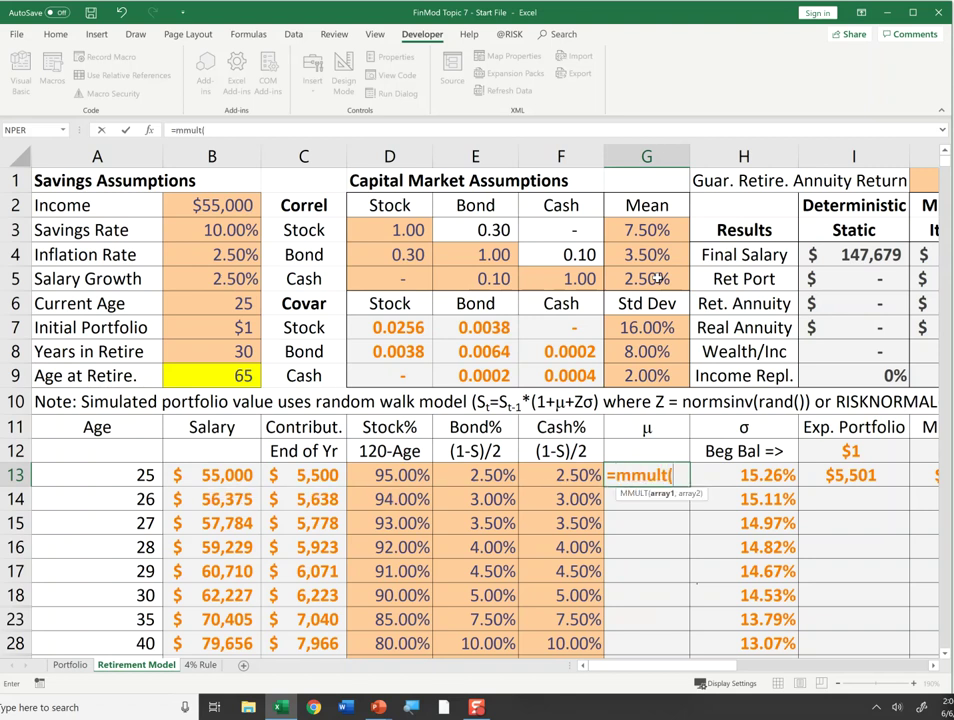
{"action": "left_click_drag", "start_coordinate": [383, 476], "coordinate": [590, 476]}
{"action": "type", "text": ","}
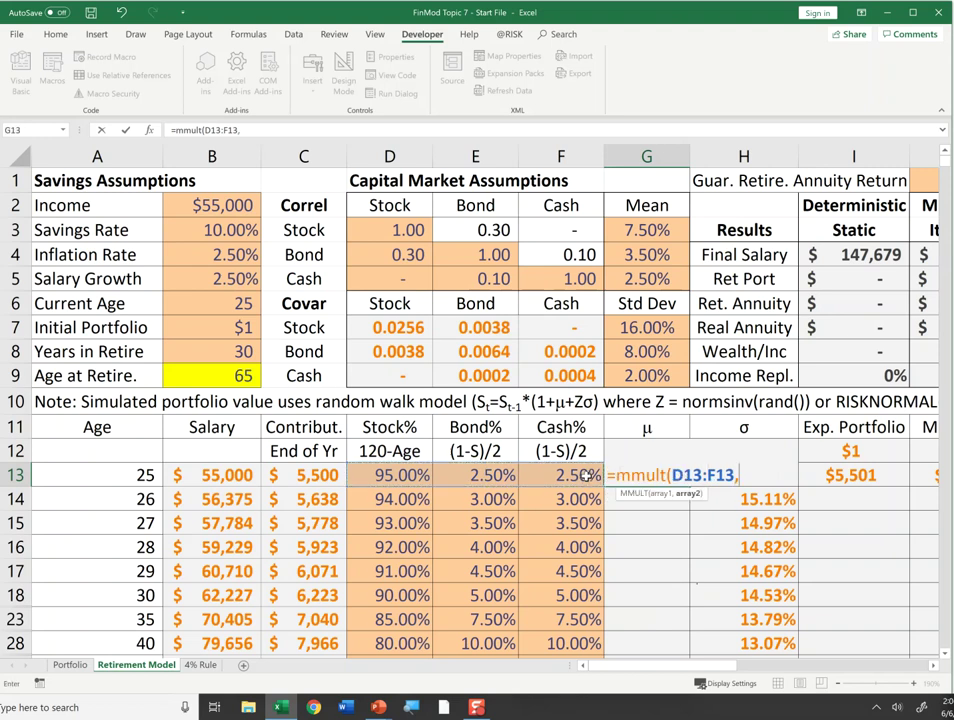
{"action": "left_click_drag", "start_coordinate": [659, 224], "coordinate": [661, 285]}
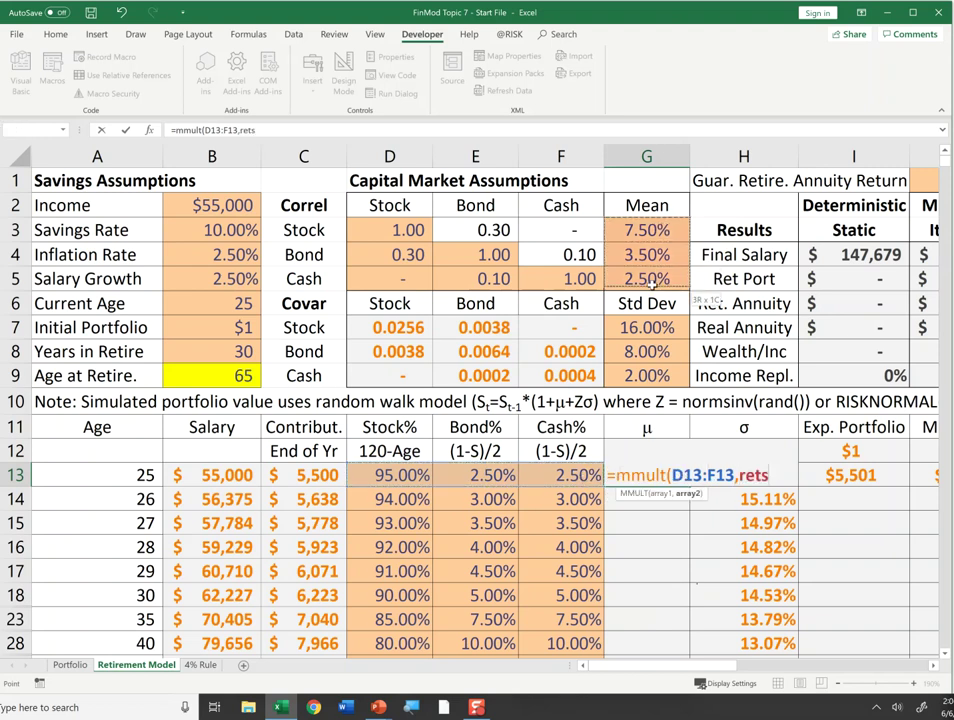
{"action": "type", "text": ")"}
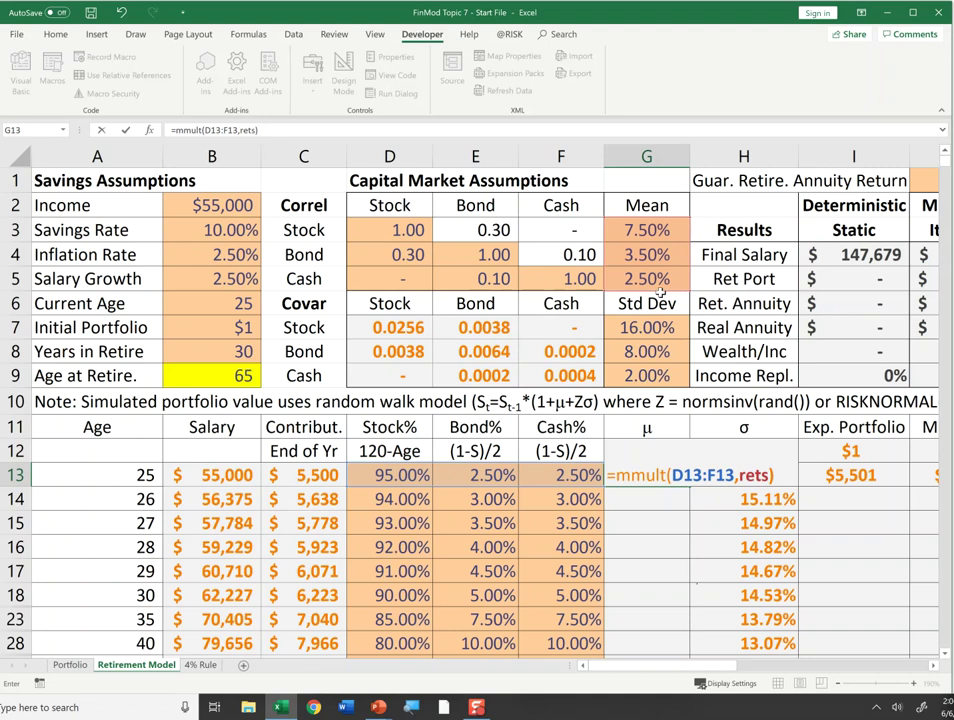
{"action": "key", "text": "ctrl+shift+Return"}
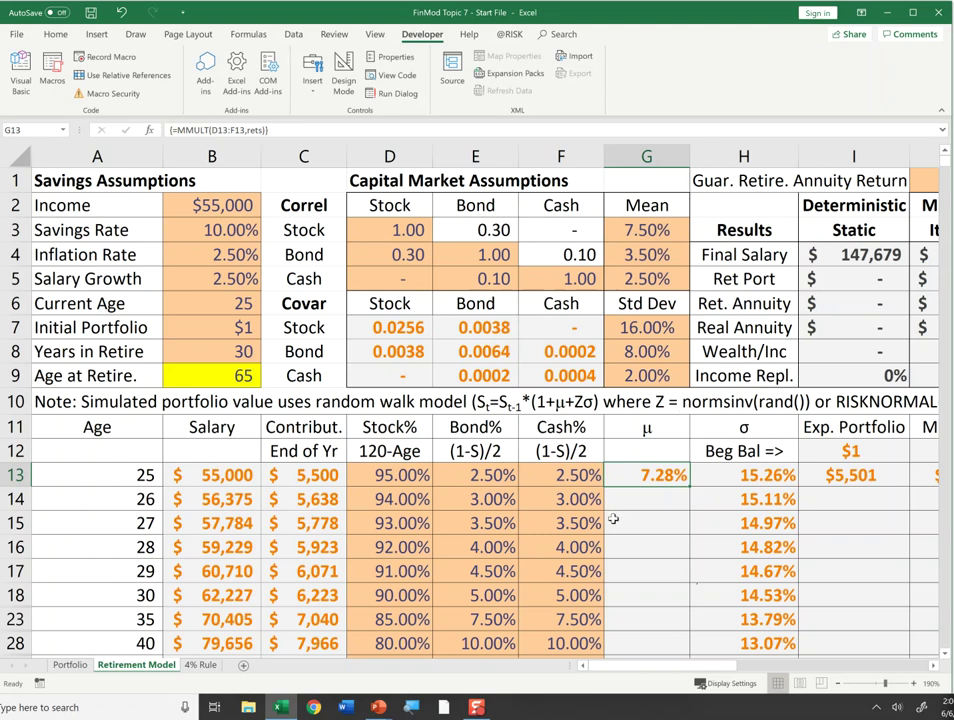
Fill the mean return formula from G13 down column G to age 75 and check it at age 65
{"action": "double_click", "coordinate": [690, 483]}
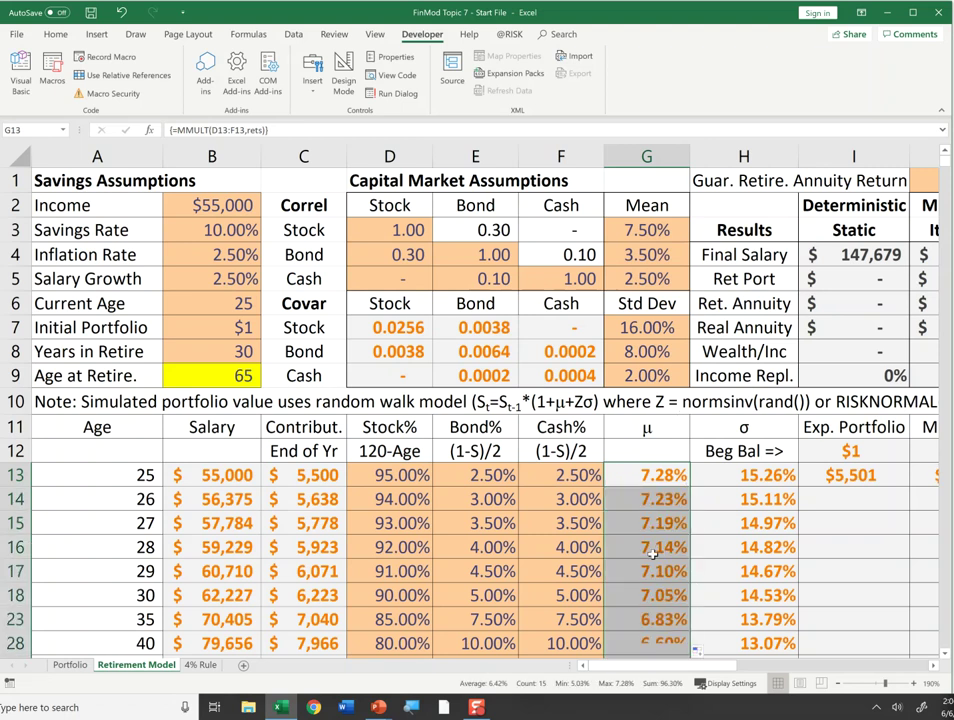
{"action": "scroll", "coordinate": [652, 548], "scroll_direction": "down", "scroll_amount": 3}
{"action": "scroll", "coordinate": [652, 548], "scroll_direction": "down", "scroll_amount": 1}
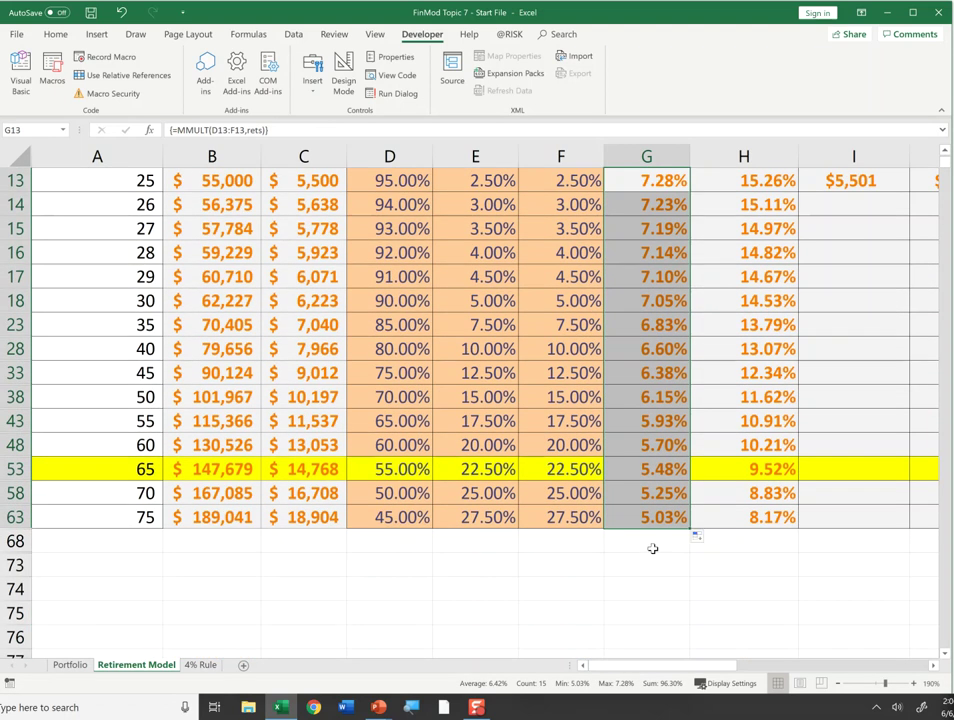
{"action": "left_click", "coordinate": [647, 478]}
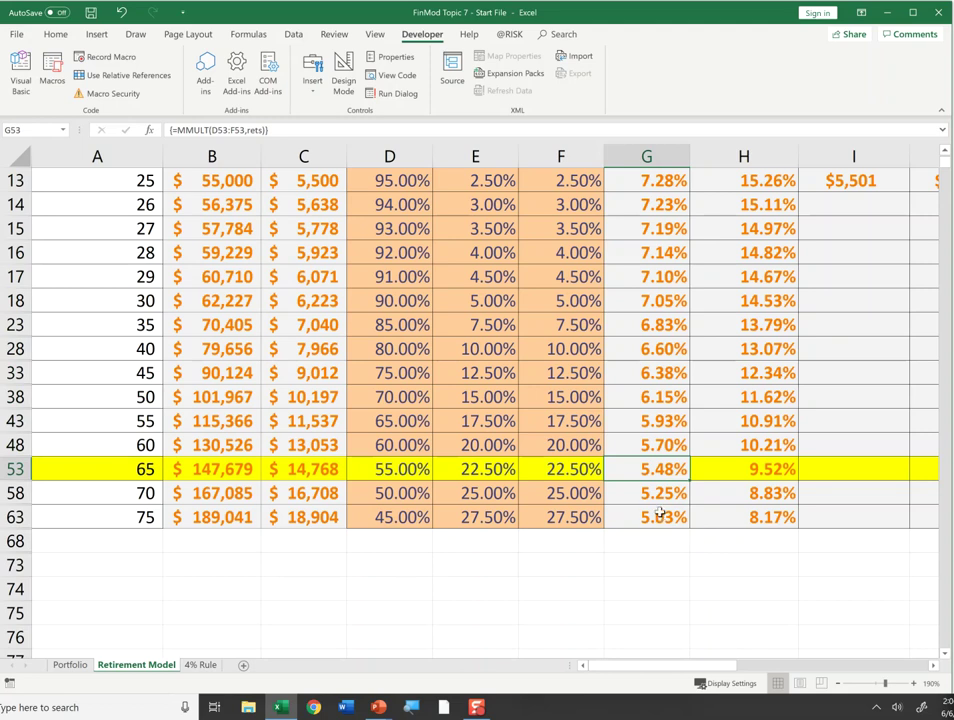
{"action": "scroll", "coordinate": [661, 521], "scroll_direction": "up", "scroll_amount": 4}
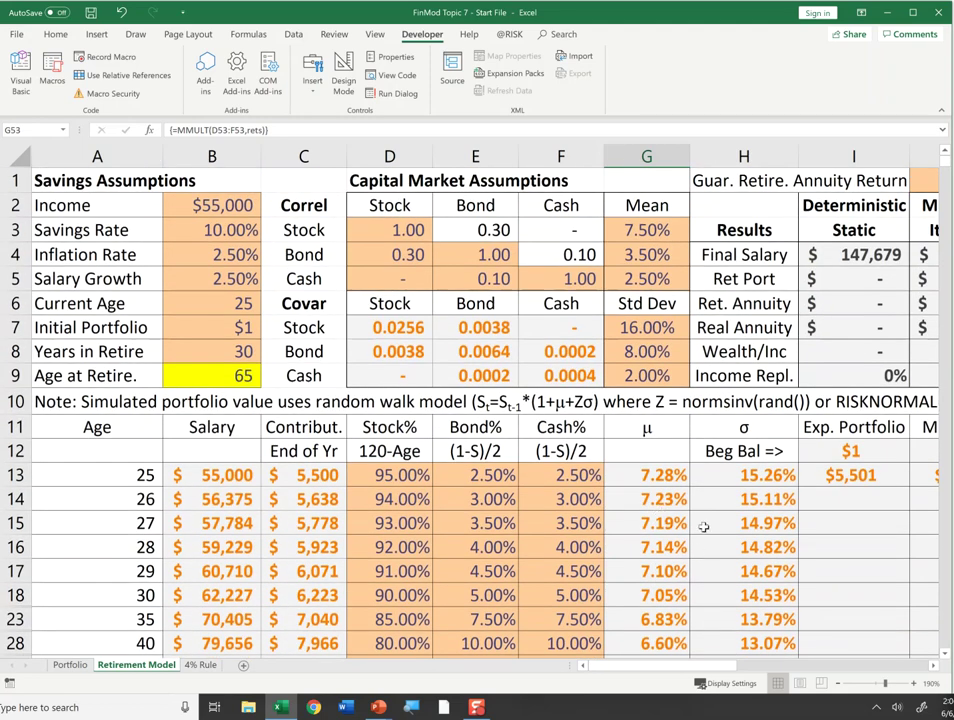
Inspect the portfolio standard deviation formula for age 25 in H13, keeping it entered as an array formula
{"action": "left_click", "coordinate": [712, 477]}
{"action": "key", "text": "F2"}
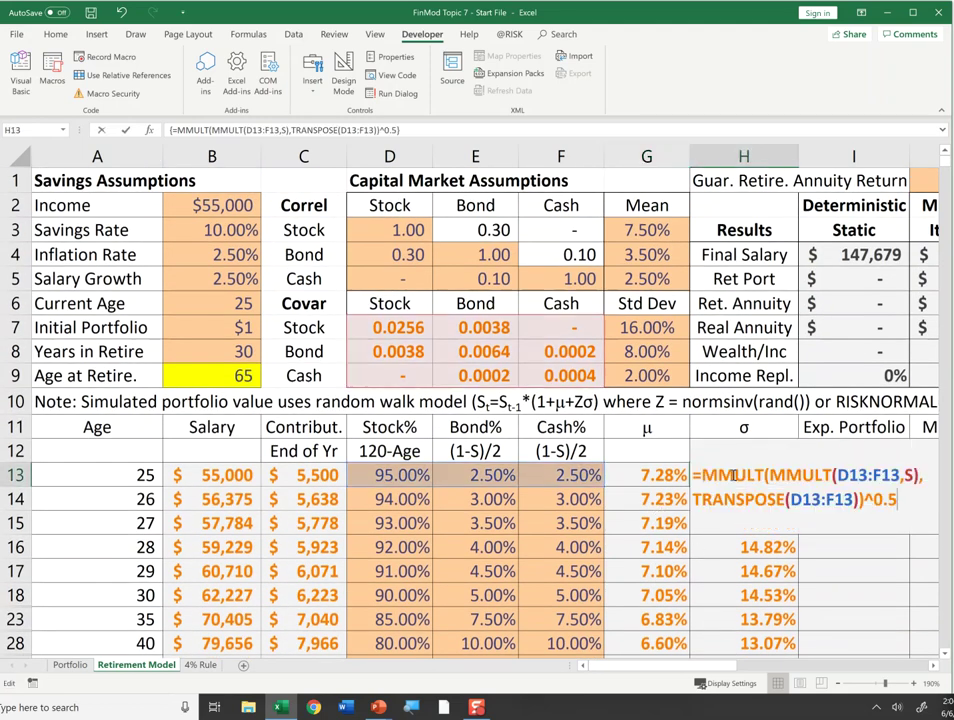
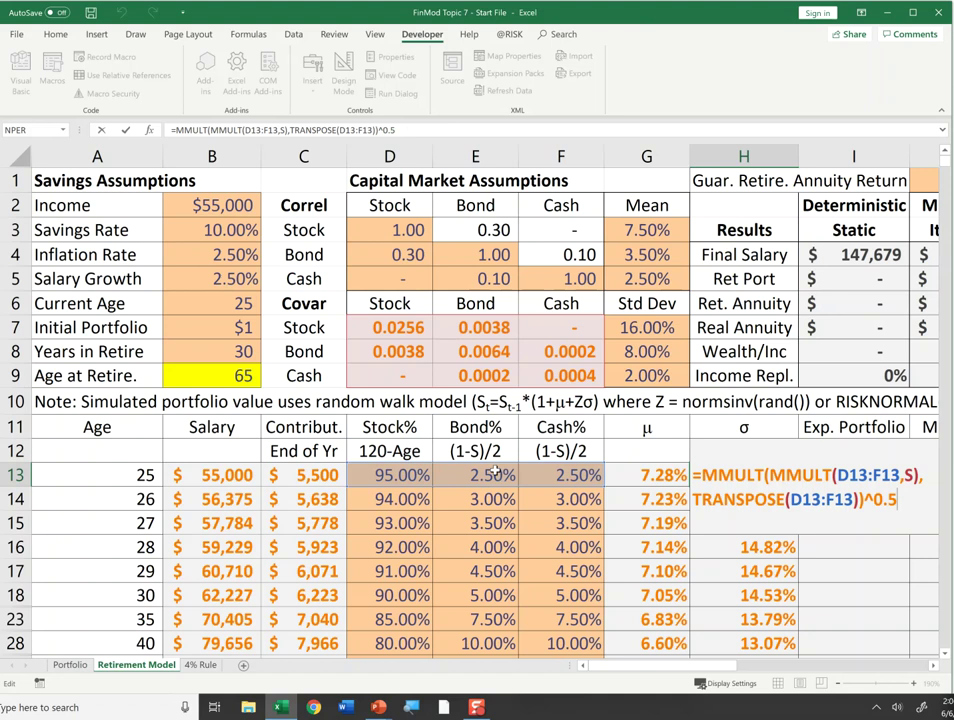
{"action": "left_click_drag", "start_coordinate": [430, 472], "coordinate": [604, 478]}
{"action": "key", "text": "ctrl+shift+Return"}
Examine how the portfolio standard deviation changes with age down column H to age 65, returning to H1
{"action": "key", "text": "Down"}
{"action": "key", "text": "Down"}
{"action": "key", "text": "Down"}
{"action": "key", "text": "Down"}
{"action": "key", "text": "Down"}
{"action": "key", "text": "Down"}
{"action": "key", "text": "Down"}
{"action": "key", "text": "Down"}
{"action": "key", "text": "Down"}
{"action": "key", "text": "Down"}
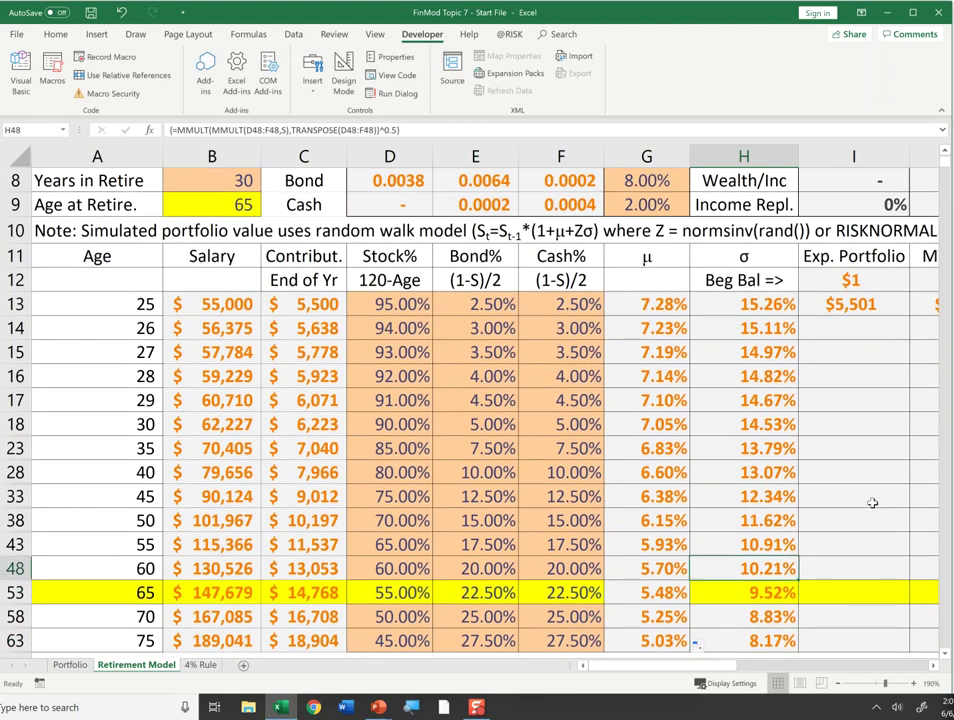
{"action": "key", "text": "Down"}
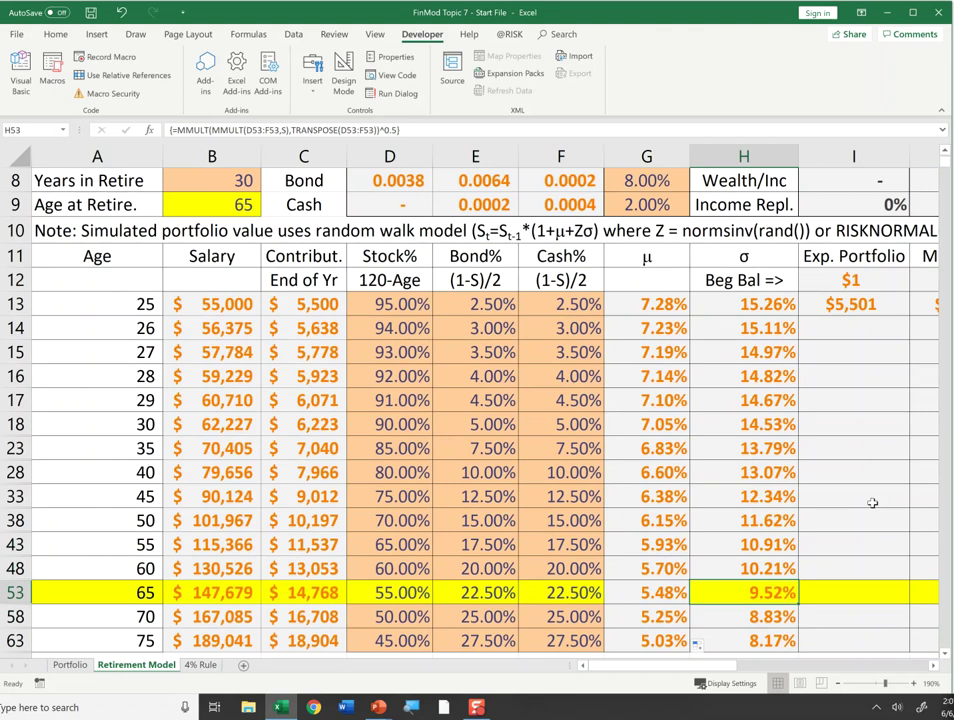
{"action": "key", "text": "Up"}
{"action": "key", "text": "Up"}
{"action": "key", "text": "Up"}
{"action": "key", "text": "Up"}
{"action": "key", "text": "Up"}
{"action": "key", "text": "Up"}
{"action": "key", "text": "Up"}
{"action": "key", "text": "Up"}
{"action": "key", "text": "Up"}
{"action": "key", "text": "Up"}
{"action": "key", "text": "Up"}
{"action": "key", "text": "Up"}
{"action": "key", "text": "Up"}
{"action": "key", "text": "Up"}
{"action": "key", "text": "Up"}
{"action": "key", "text": "Up"}
{"action": "key", "text": "Up"}
{"action": "key", "text": "Up"}
{"action": "key", "text": "Up"}
{"action": "key", "text": "Up"}
{"action": "key", "text": "Up"}
{"action": "key", "text": "Up"}
{"action": "key", "text": "Up"}
{"action": "key", "text": "Up"}
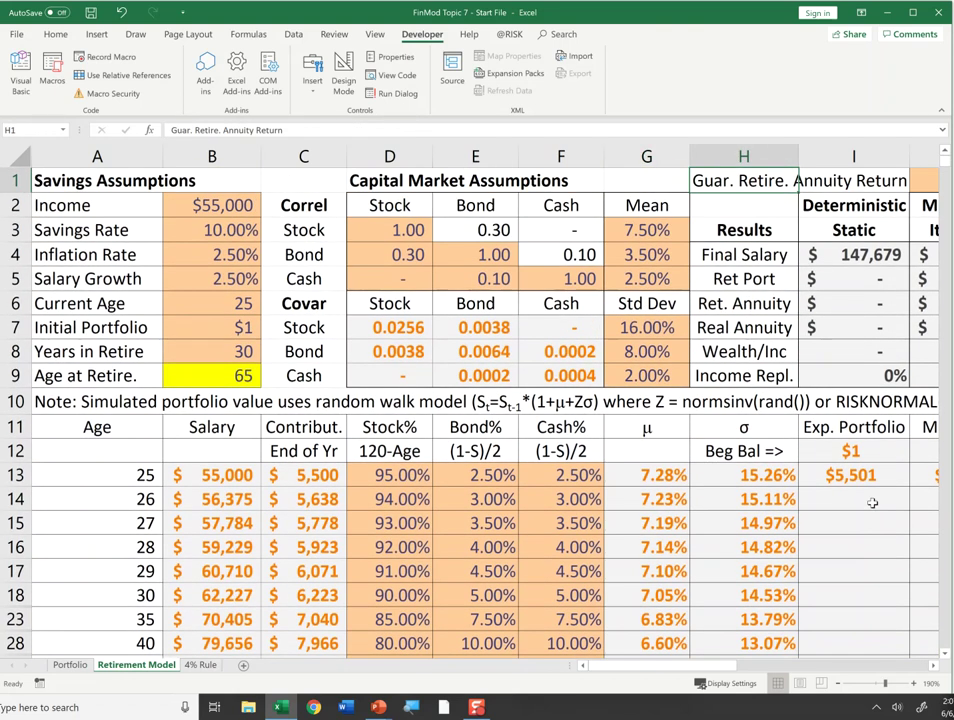
Check the array formulas behind the age-25 portfolio mean in G13 and standard deviation in H13
{"action": "key", "text": "Down"}
{"action": "key", "text": "Down"}
{"action": "left_click", "coordinate": [735, 478]}
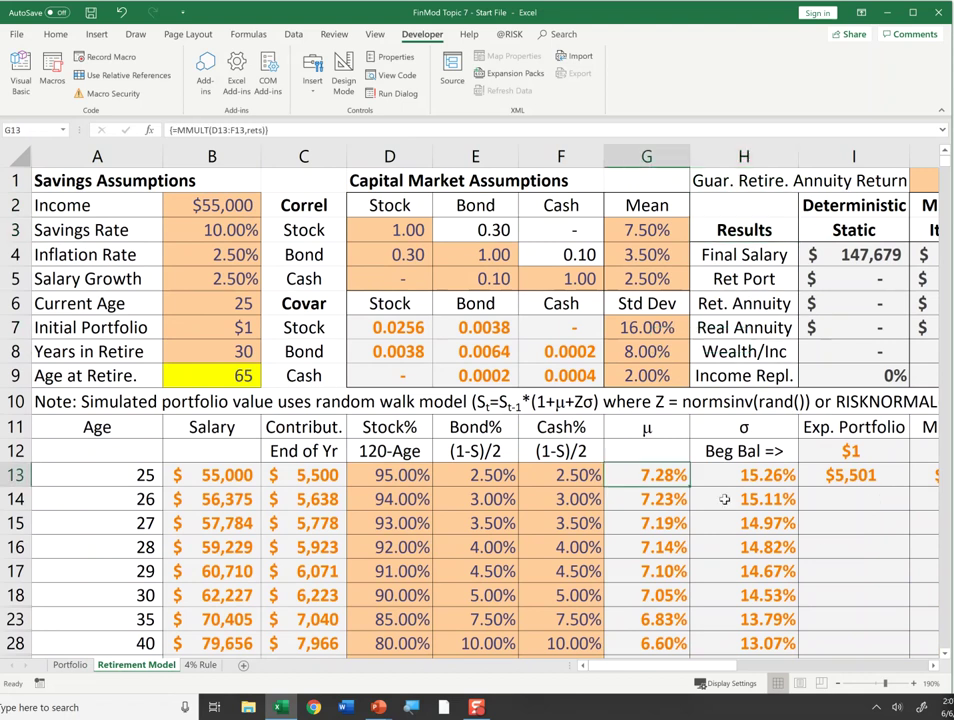
{"action": "key", "text": "F2"}
{"action": "key", "text": "ctrl+shift+Return"}
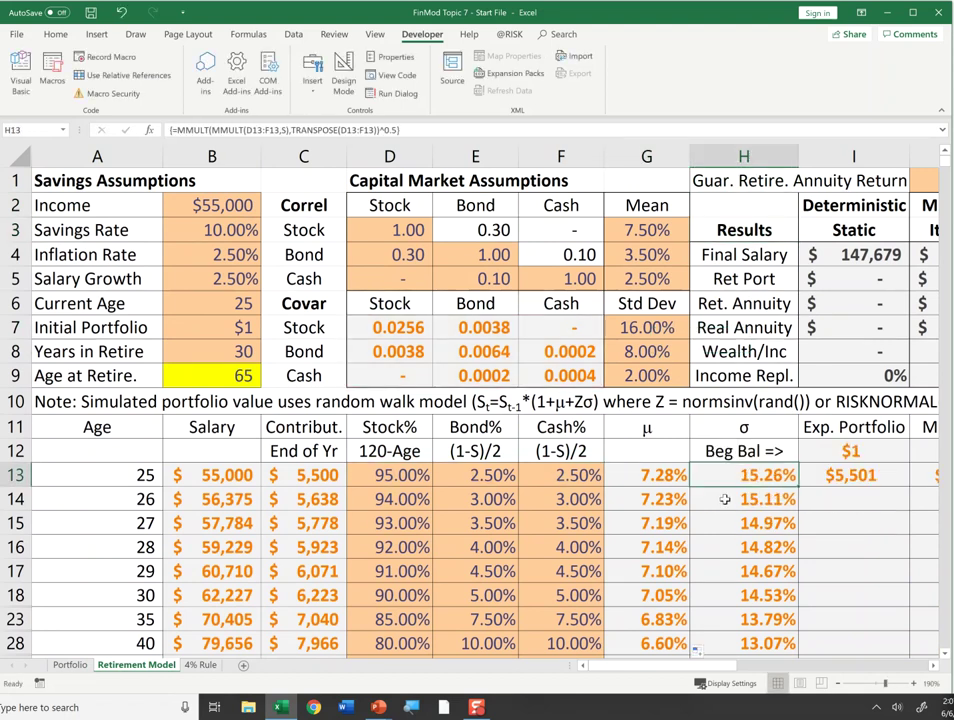
Inspect the age-25 expected portfolio formula in I13 and the beginning balance reference in I12
{"action": "key", "text": "Right"}
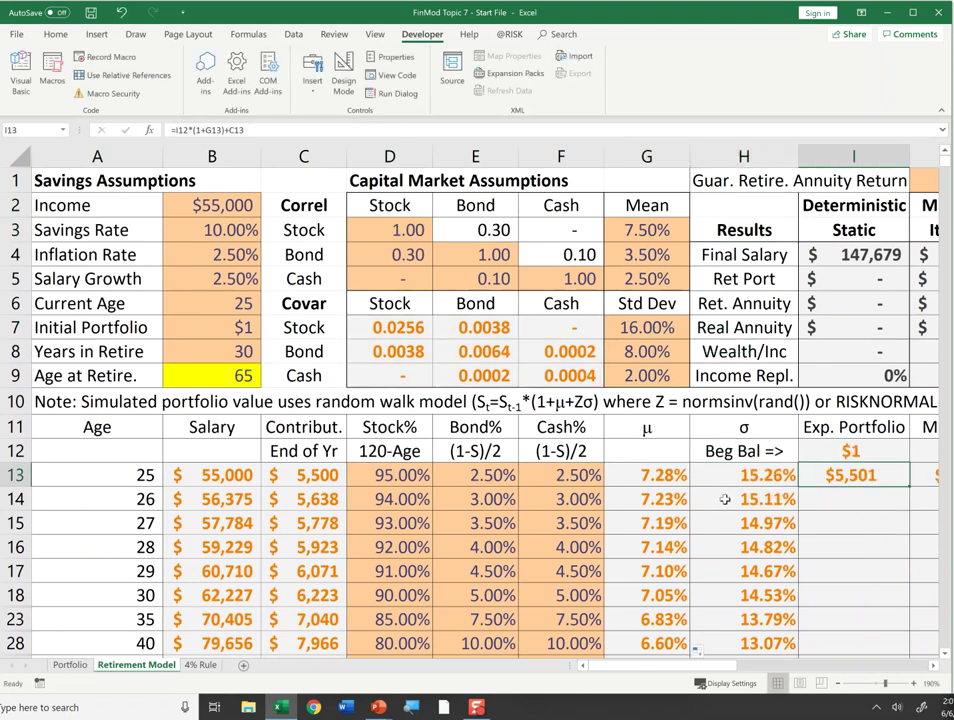
{"action": "key", "text": "F2"}
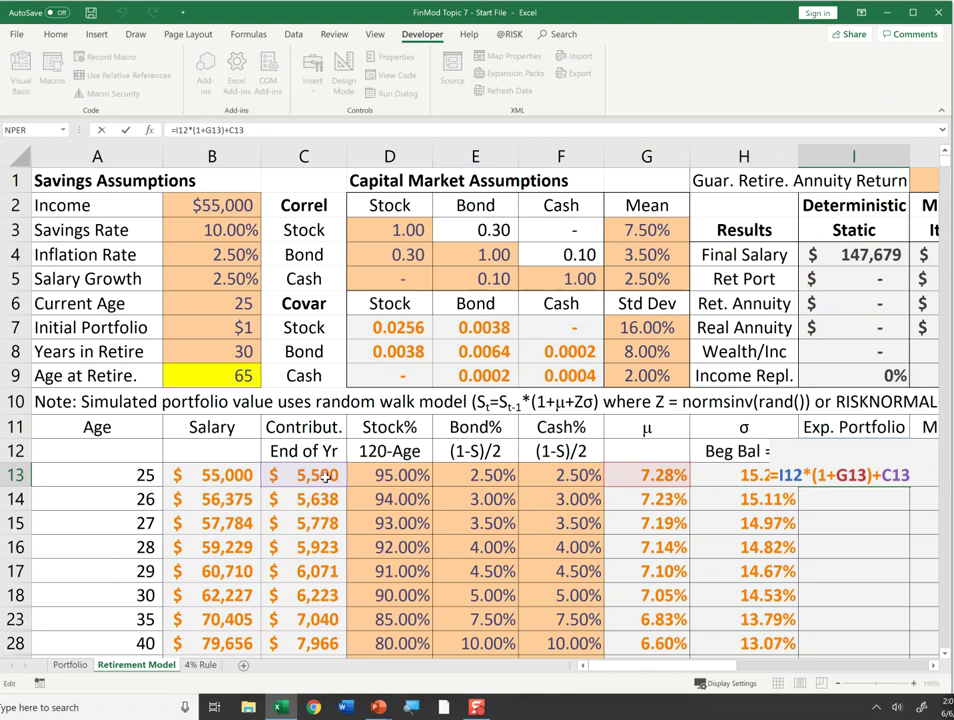
{"action": "key", "text": "Escape"}
{"action": "key", "text": "F2"}
{"action": "left_click", "coordinate": [182, 131]}
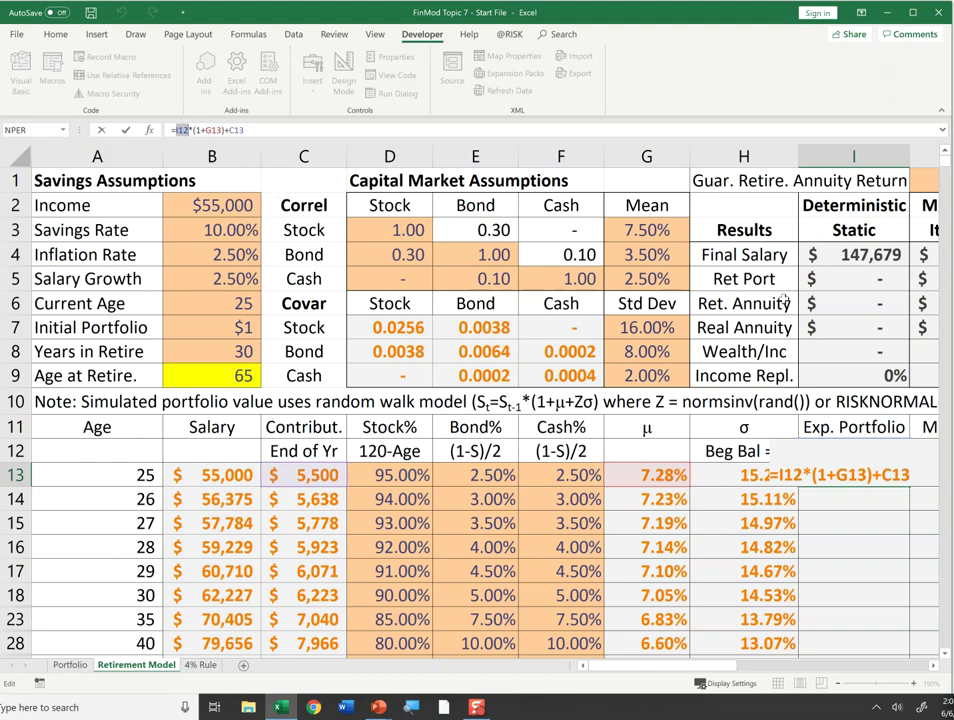
{"action": "key", "text": "Escape"}
{"action": "double_click", "coordinate": [866, 453]}
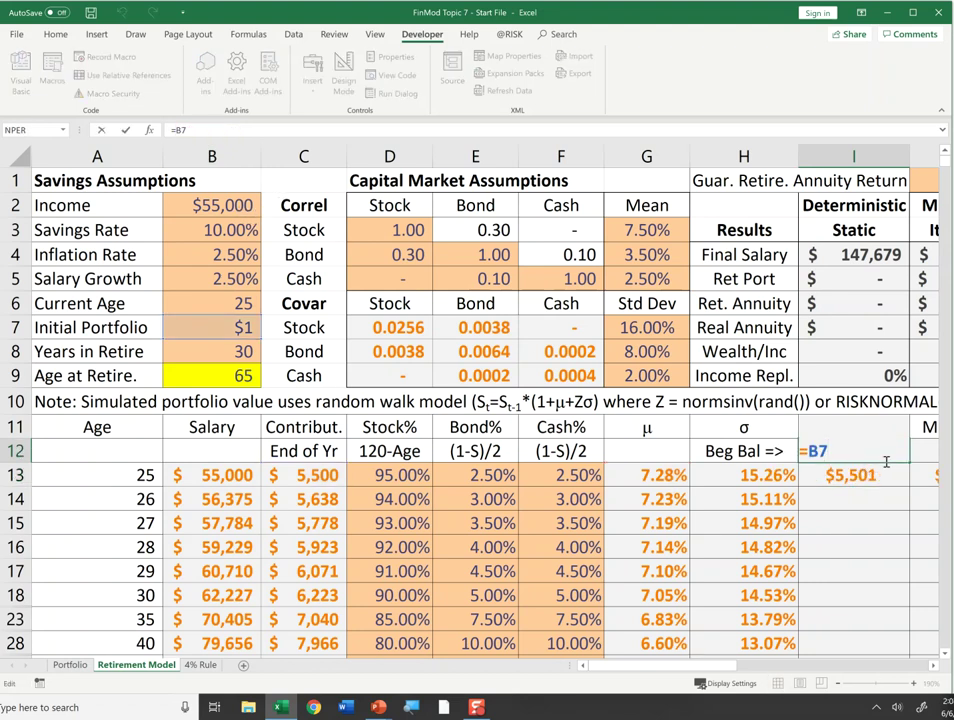
Examine the parts of the I13 formula: prior balance I12, growth factor (1+G13) and contribution C13
{"action": "double_click", "coordinate": [870, 476]}
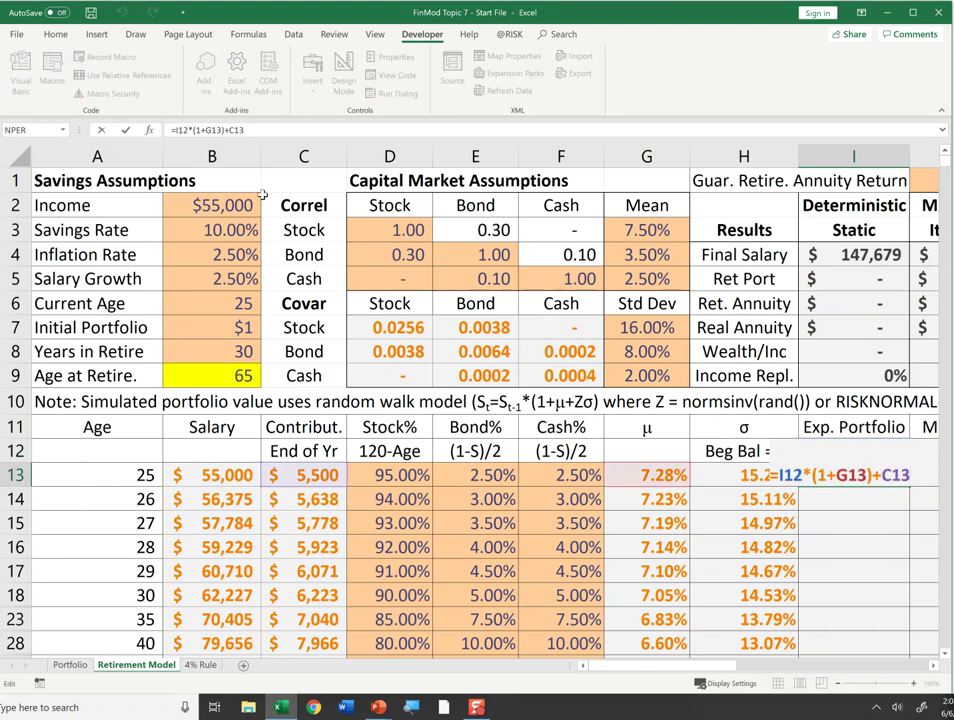
{"action": "left_click_drag", "start_coordinate": [195, 130], "coordinate": [226, 130]}
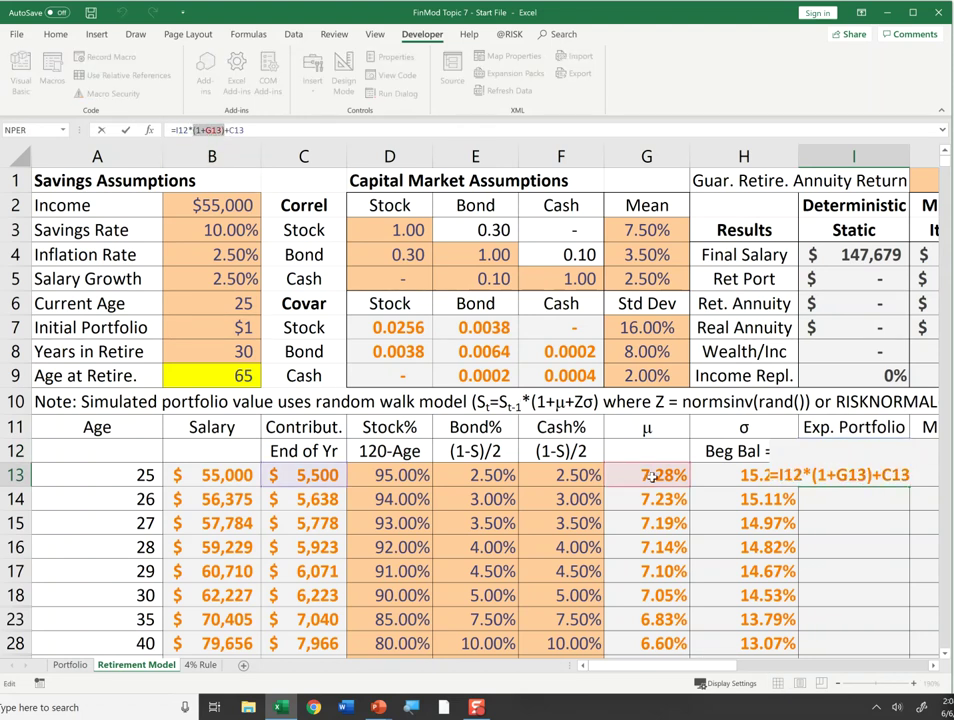
{"action": "key", "text": "Right"}
{"action": "double_click", "coordinate": [784, 476]}
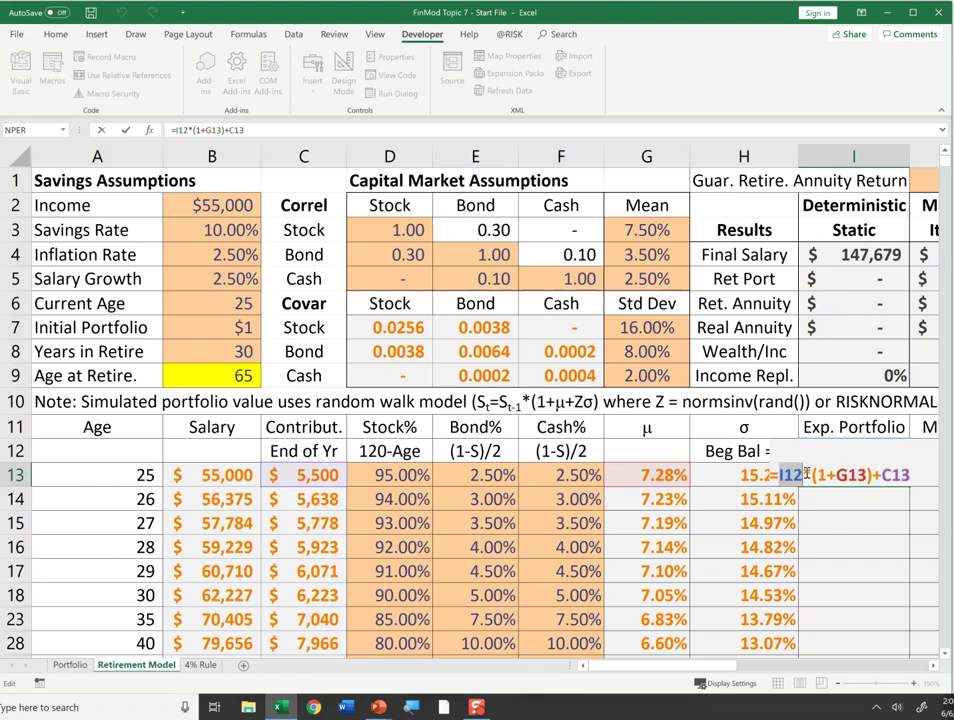
{"action": "left_click_drag", "start_coordinate": [806, 476], "coordinate": [873, 476]}
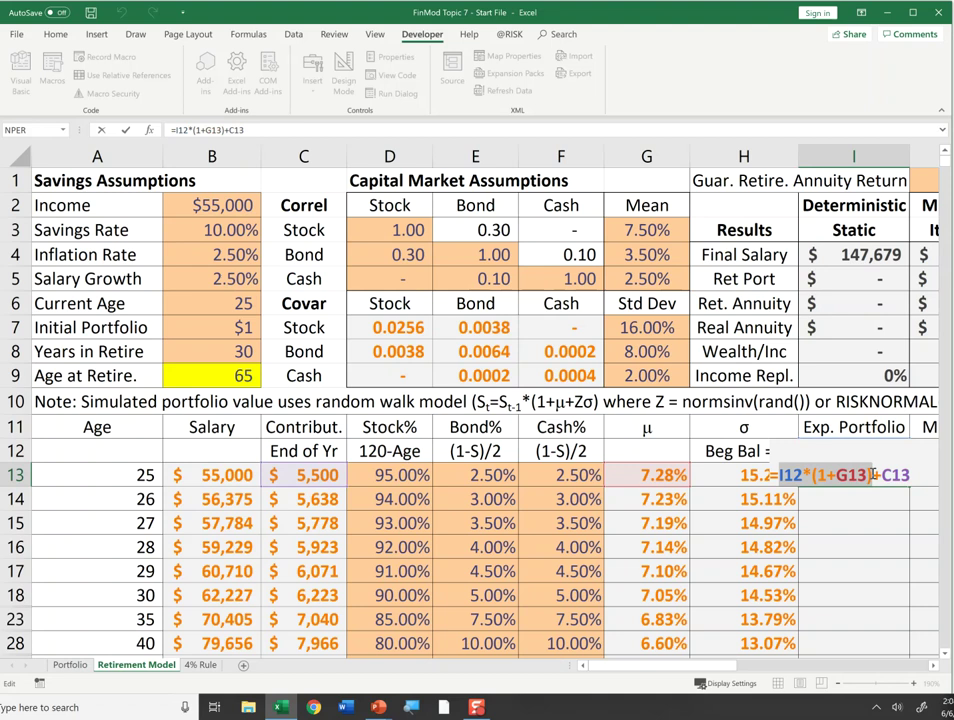
{"action": "left_click", "coordinate": [884, 476]}
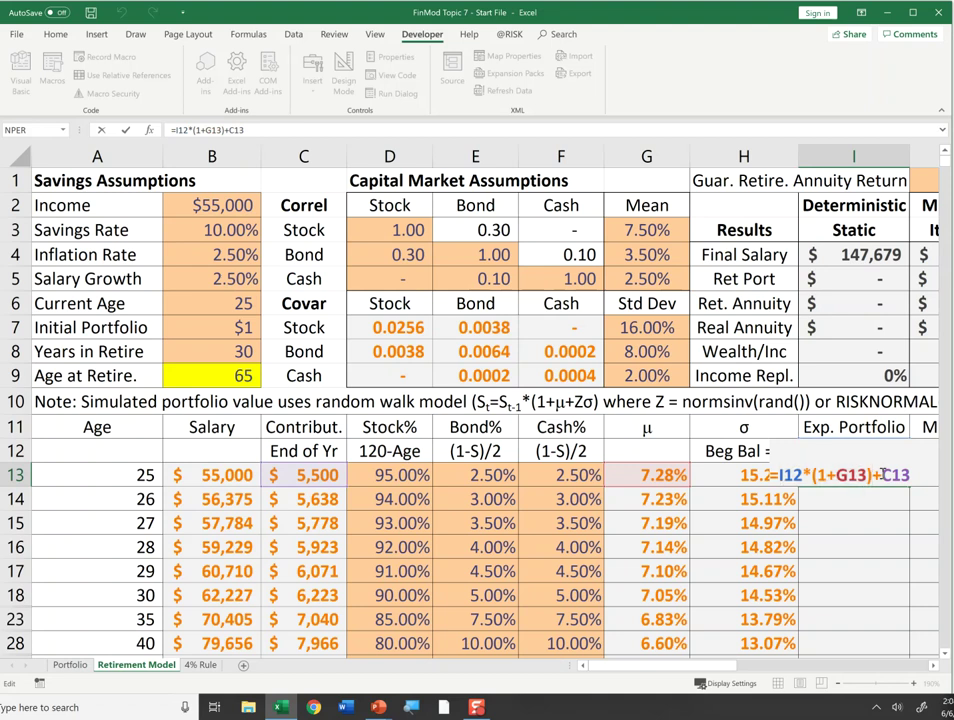
{"action": "double_click", "coordinate": [898, 475]}
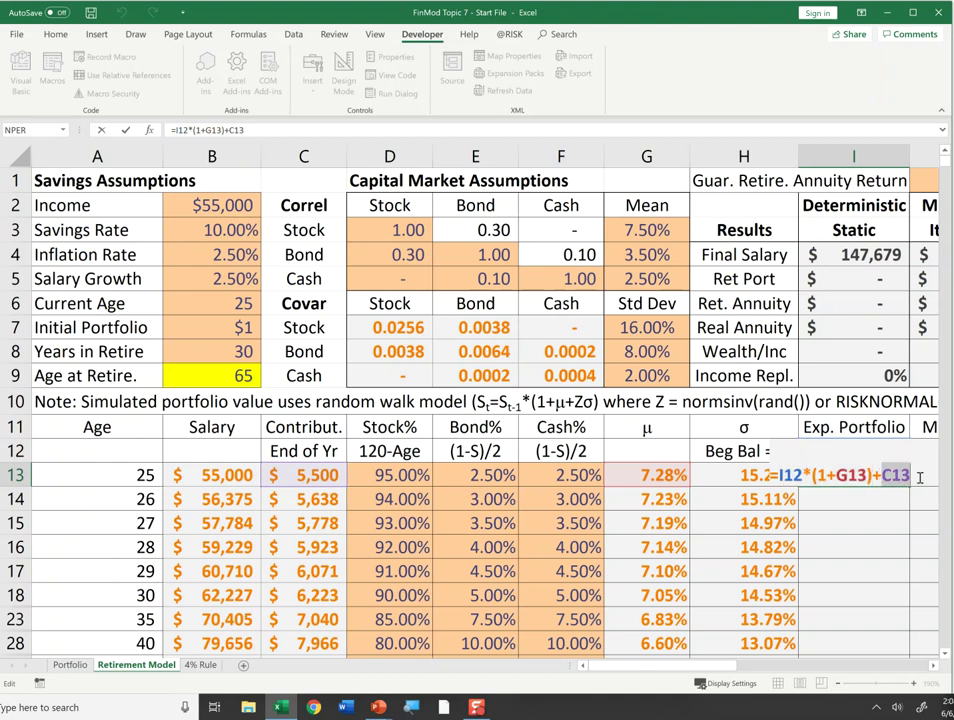
{"action": "key", "text": "ctrl+Return"}
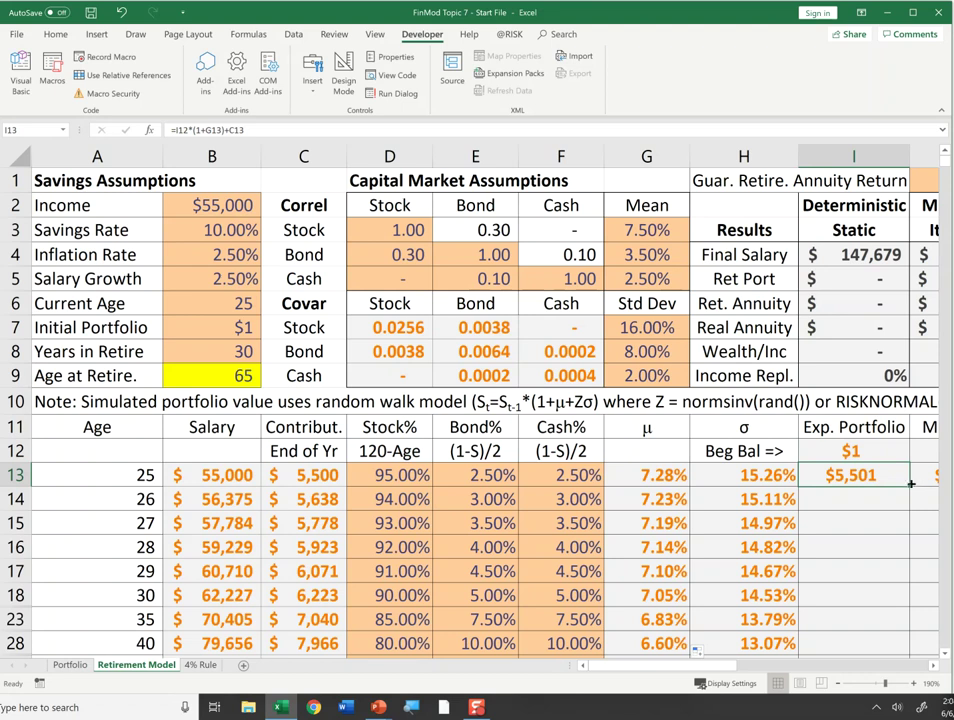
Fill the expected portfolio formula from I13 down column I to age 75 and check it at age 65
{"action": "double_click", "coordinate": [910, 485]}
{"action": "scroll", "coordinate": [815, 578], "scroll_direction": "down", "scroll_amount": 3}
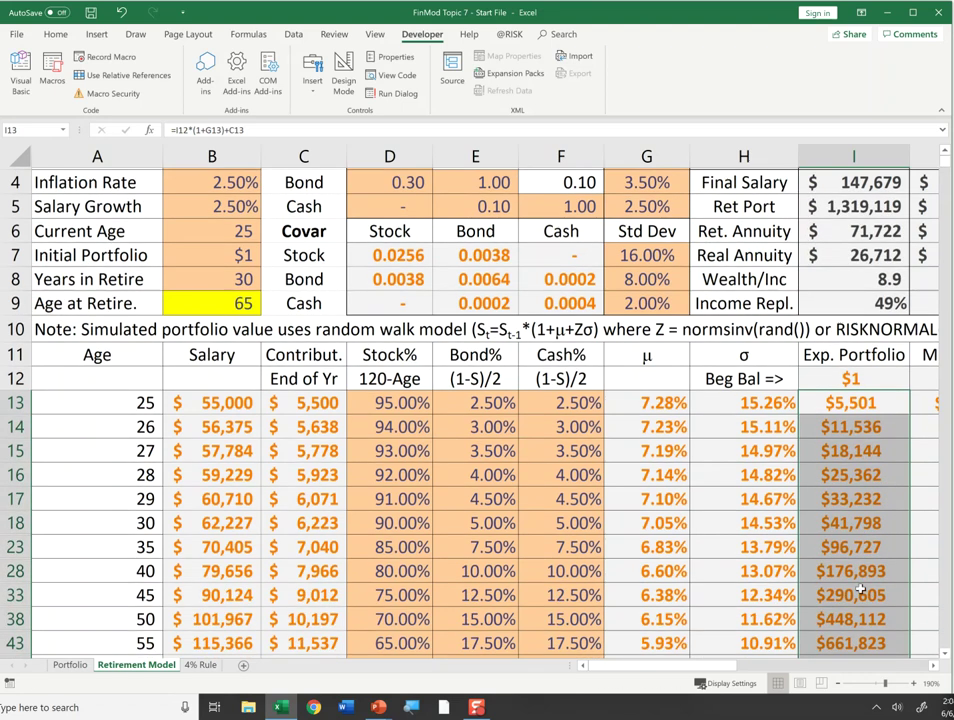
{"action": "scroll", "coordinate": [858, 584], "scroll_direction": "down", "scroll_amount": 1}
{"action": "scroll", "coordinate": [858, 549], "scroll_direction": "up", "scroll_amount": 1}
{"action": "double_click", "coordinate": [856, 547]}
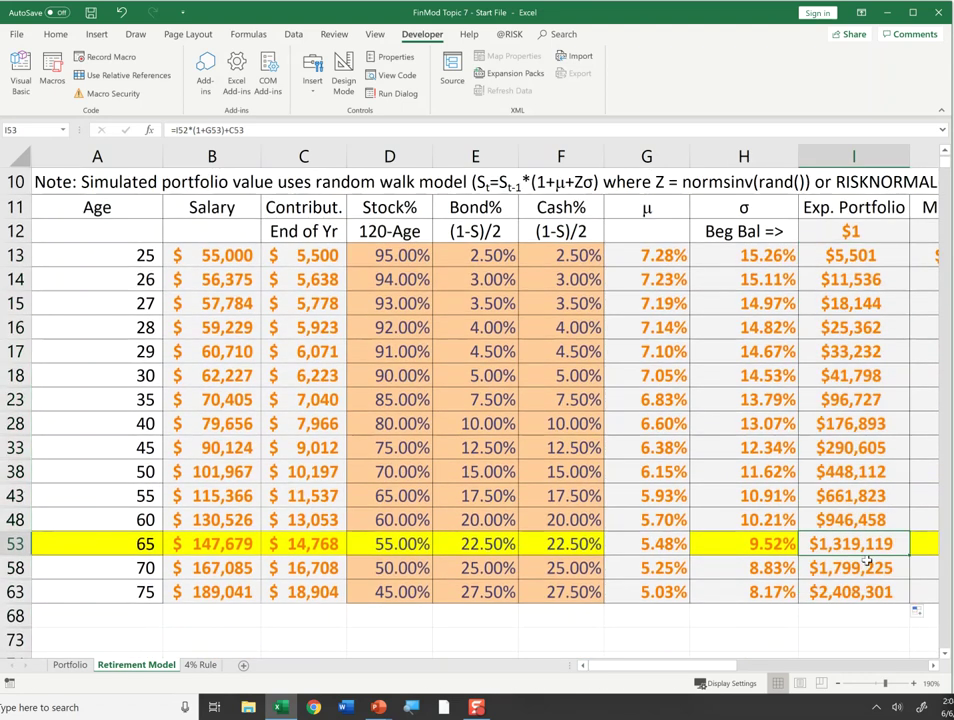
{"action": "key", "text": "Escape"}
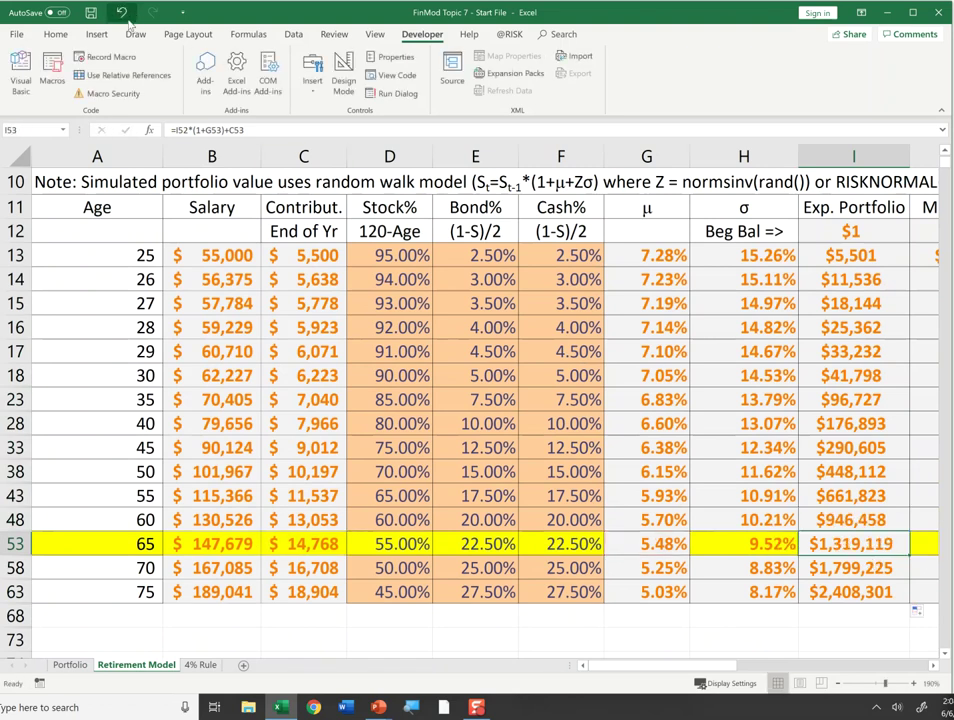
Review how the expected portfolio grows with age down column I alongside the summary results
{"action": "left_click", "coordinate": [56, 34]}
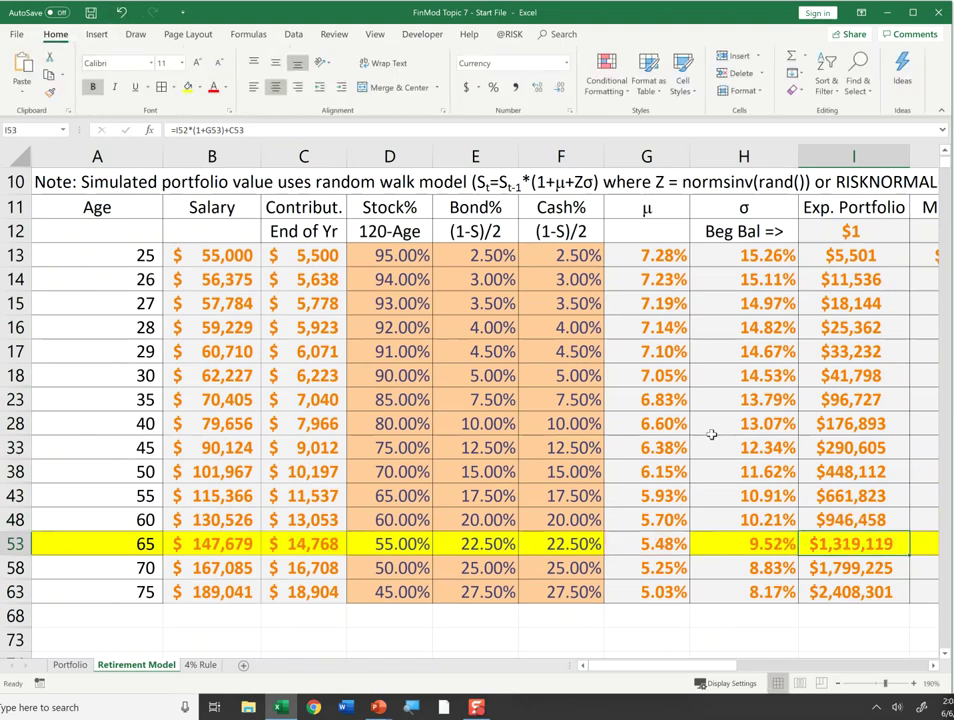
{"action": "scroll", "coordinate": [876, 541], "scroll_direction": "up", "scroll_amount": 3}
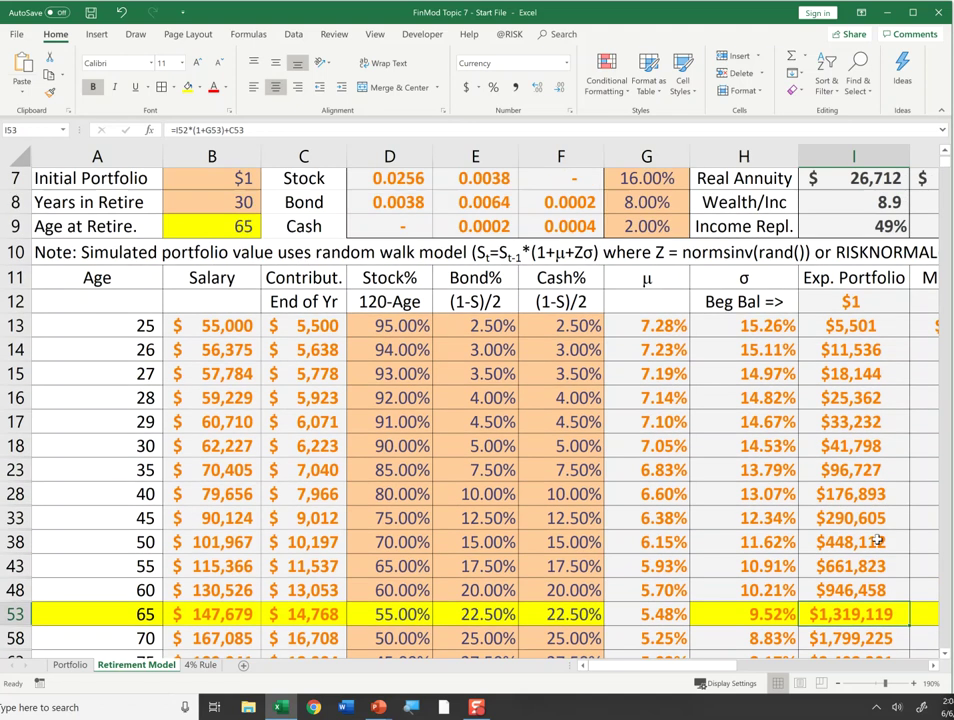
{"action": "scroll", "coordinate": [876, 538], "scroll_direction": "down", "scroll_amount": 2}
{"action": "scroll", "coordinate": [876, 538], "scroll_direction": "down", "scroll_amount": 2}
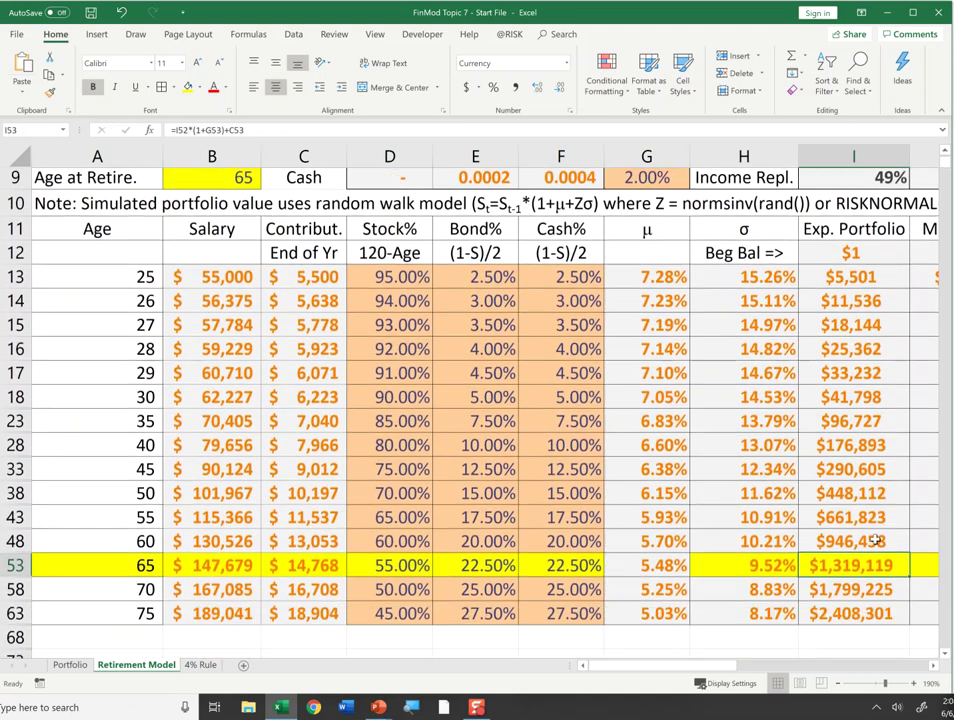
{"action": "scroll", "coordinate": [247, 350], "scroll_direction": "up", "scroll_amount": 3}
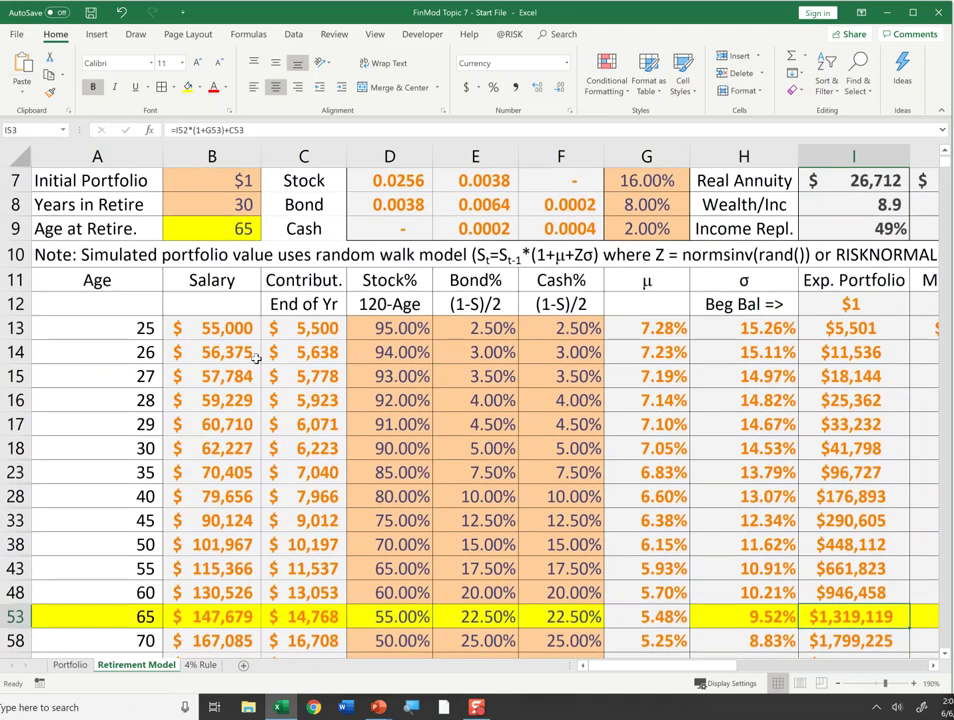
Review the savings rate, the age-25 stock, bond and cash weights, and the correlation matrix in D3:F5
{"action": "left_click_drag", "start_coordinate": [111, 230], "coordinate": [236, 230]}
{"action": "scroll", "coordinate": [424, 521], "scroll_direction": "down", "scroll_amount": 1}
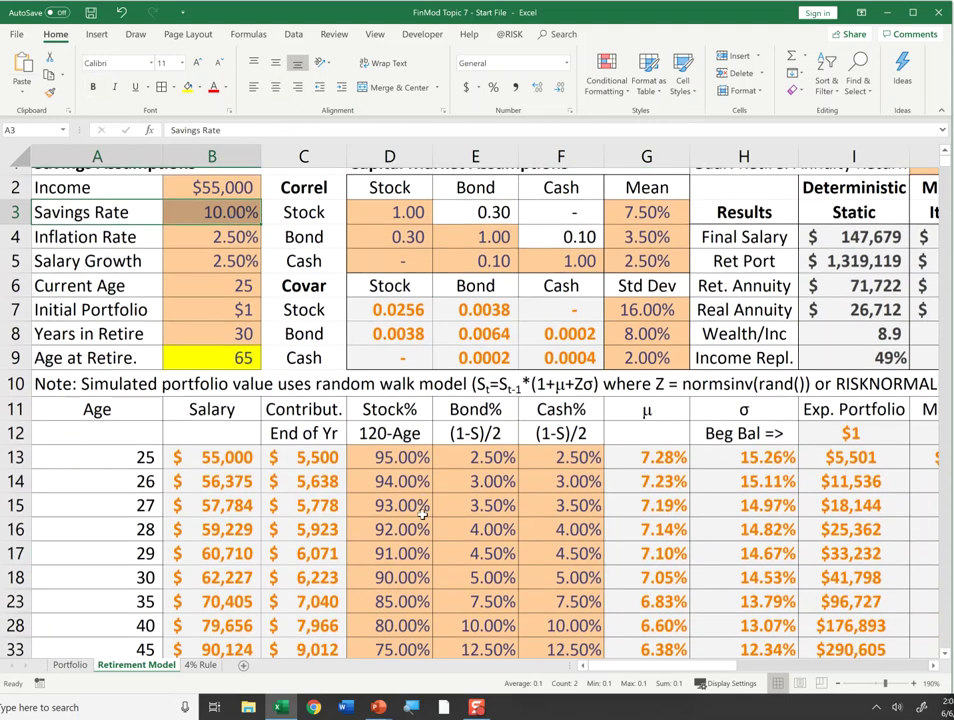
{"action": "left_click_drag", "start_coordinate": [390, 401], "coordinate": [541, 401]}
{"action": "left_click", "coordinate": [534, 424]}
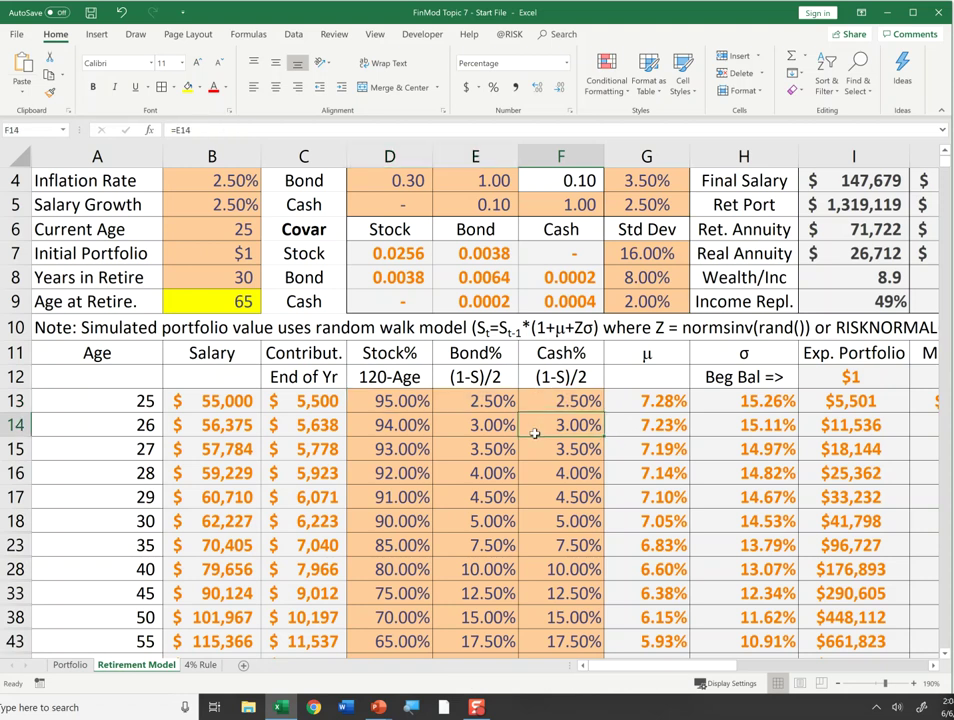
{"action": "scroll", "coordinate": [543, 444], "scroll_direction": "up", "scroll_amount": 1}
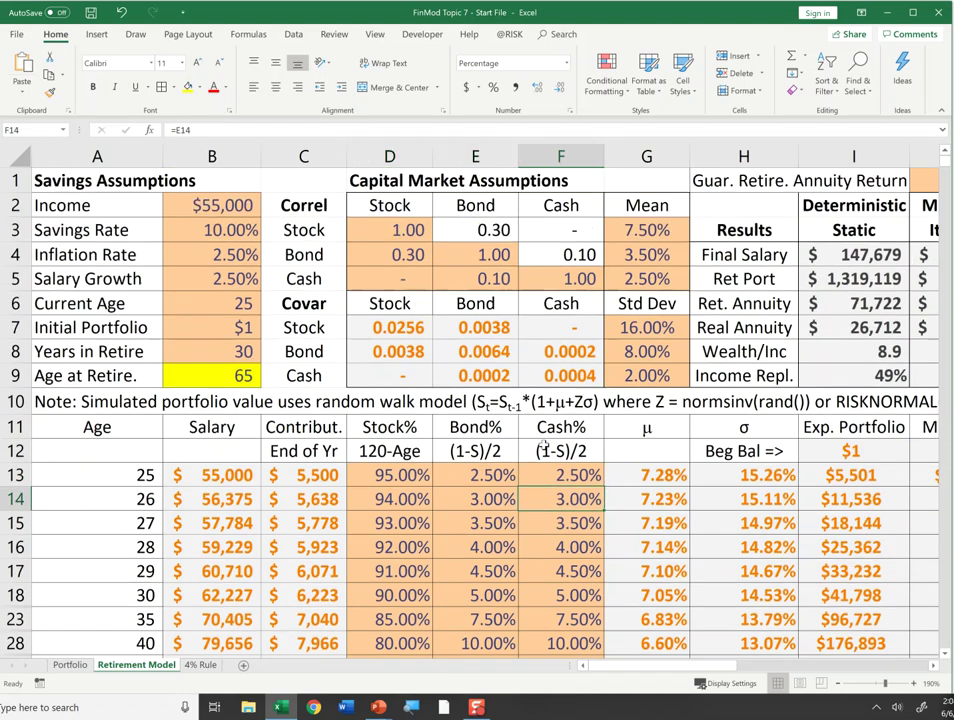
{"action": "left_click_drag", "start_coordinate": [365, 230], "coordinate": [583, 283]}
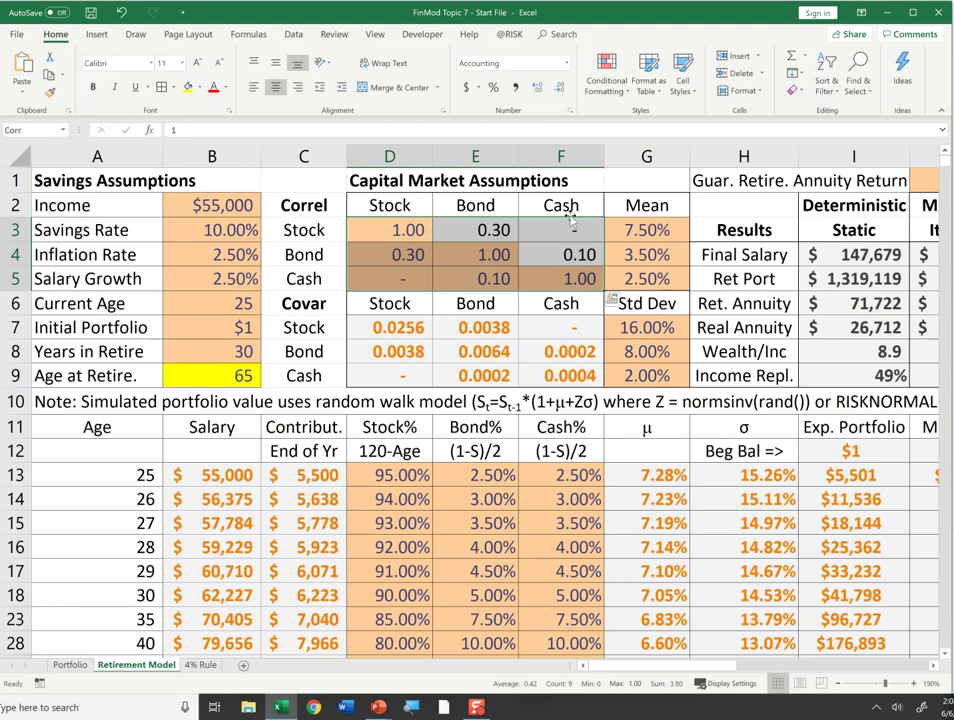
{"action": "left_click", "coordinate": [430, 229]}
Inspect the retirement portfolio lookup in I5 and compare it with the age-65 expected portfolio in I53
{"action": "left_click", "coordinate": [885, 281]}
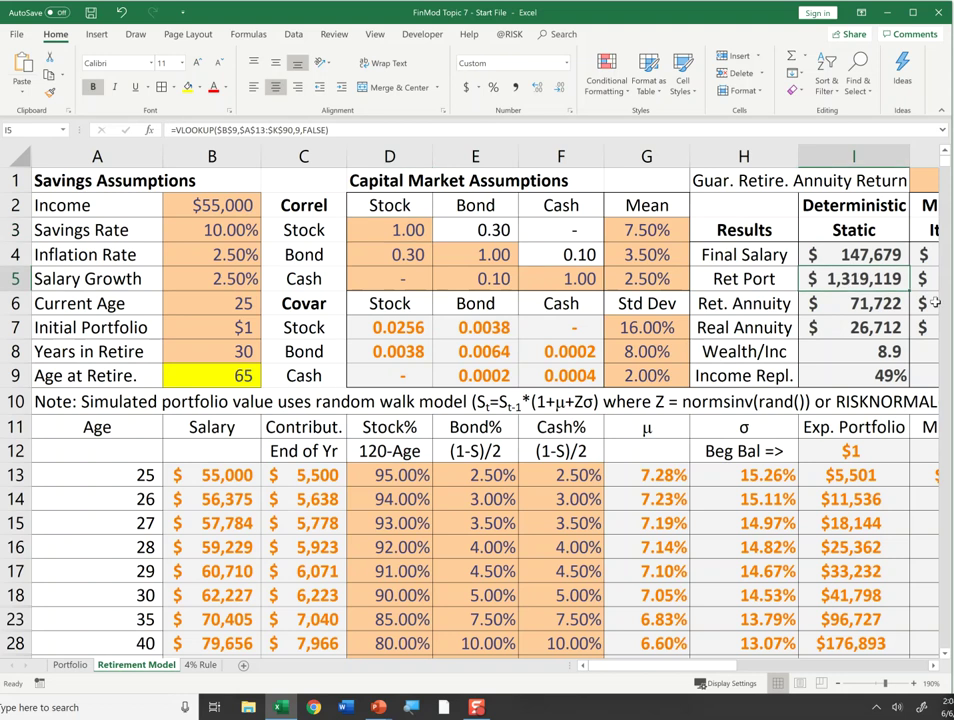
{"action": "key", "text": "F2"}
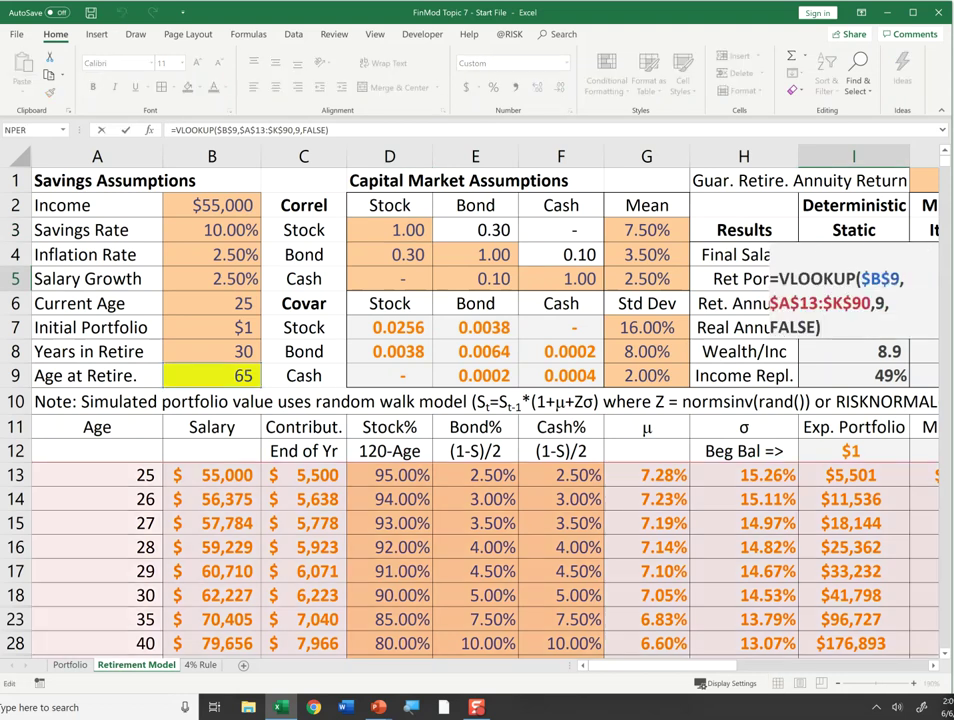
{"action": "key", "text": "Escape"}
{"action": "left_click", "coordinate": [853, 254]}
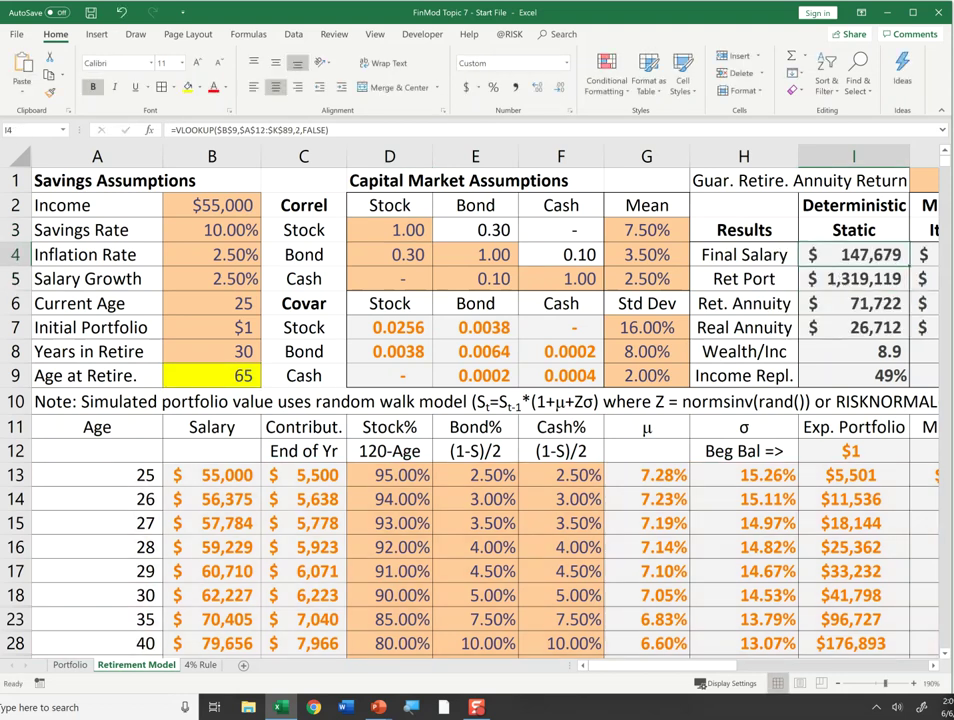
{"action": "scroll", "coordinate": [851, 480], "scroll_direction": "down", "scroll_amount": 4}
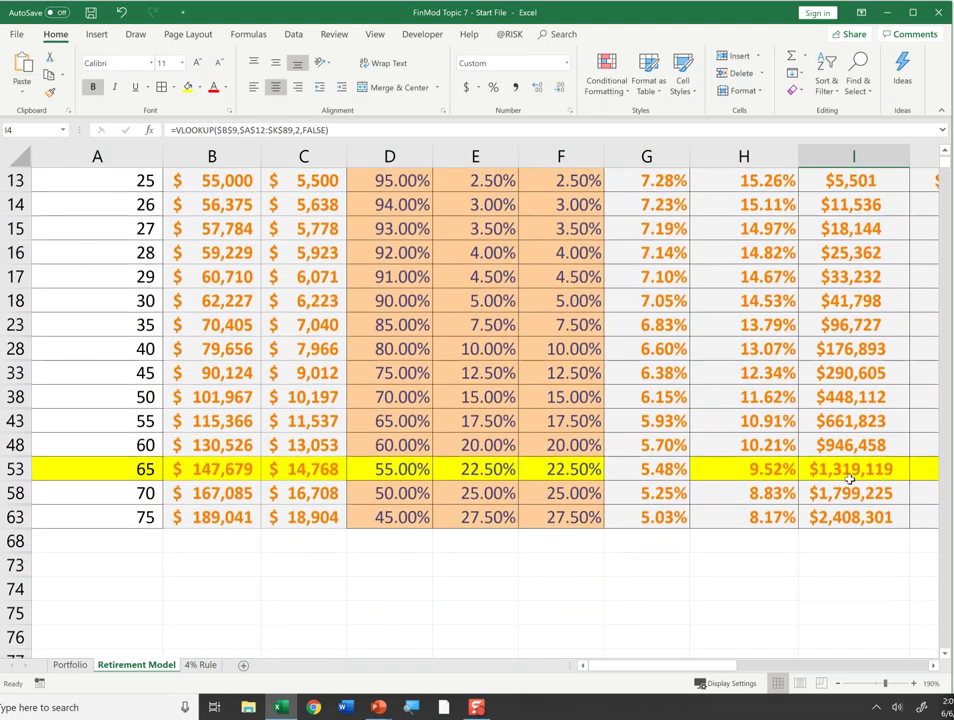
{"action": "left_click", "coordinate": [851, 476]}
{"action": "scroll", "coordinate": [851, 480], "scroll_direction": "up", "scroll_amount": 4}
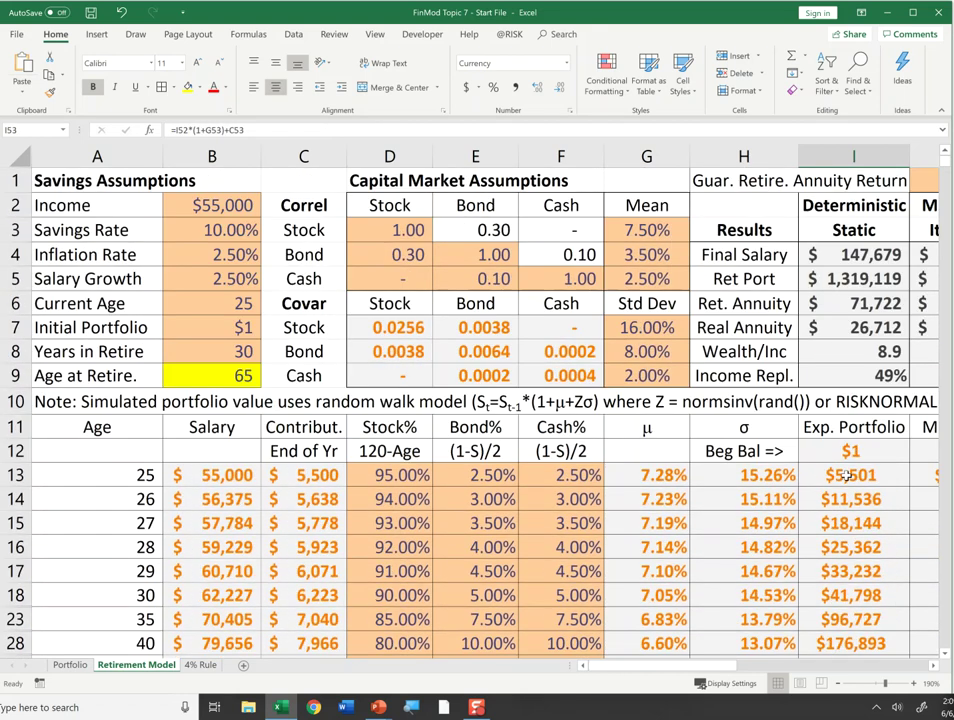
Inspect the final salary VLOOKUP formula in I4 and the age table it references, leaving it as is
{"action": "left_click", "coordinate": [855, 254]}
{"action": "key", "text": "F2"}
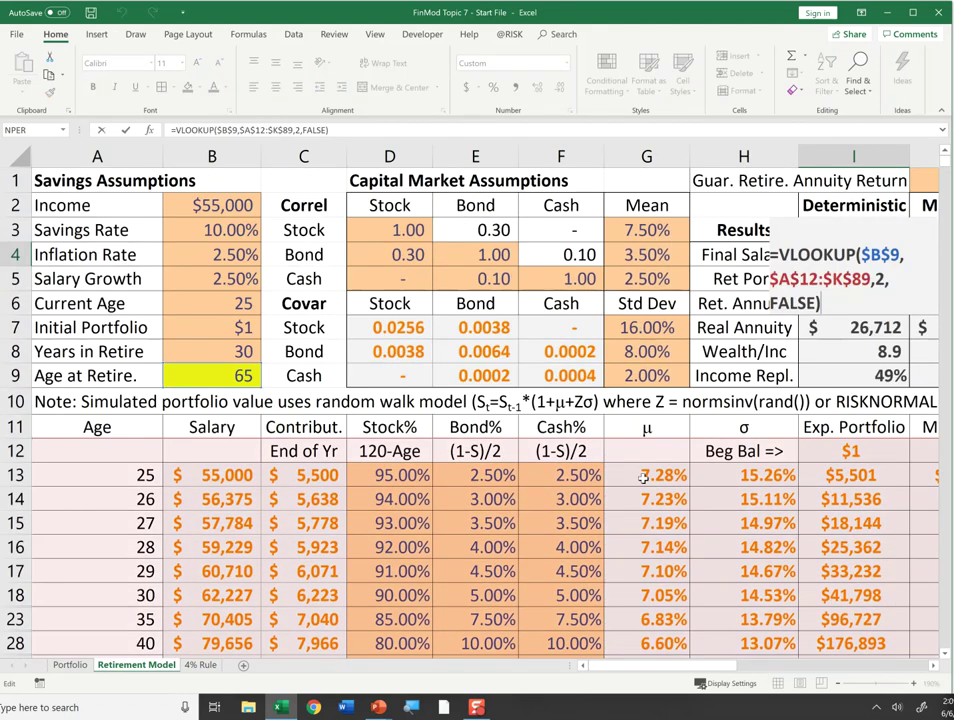
{"action": "scroll", "coordinate": [575, 486], "scroll_direction": "down", "scroll_amount": 2}
{"action": "scroll", "coordinate": [570, 485], "scroll_direction": "up", "scroll_amount": 2}
{"action": "key", "text": "Return"}
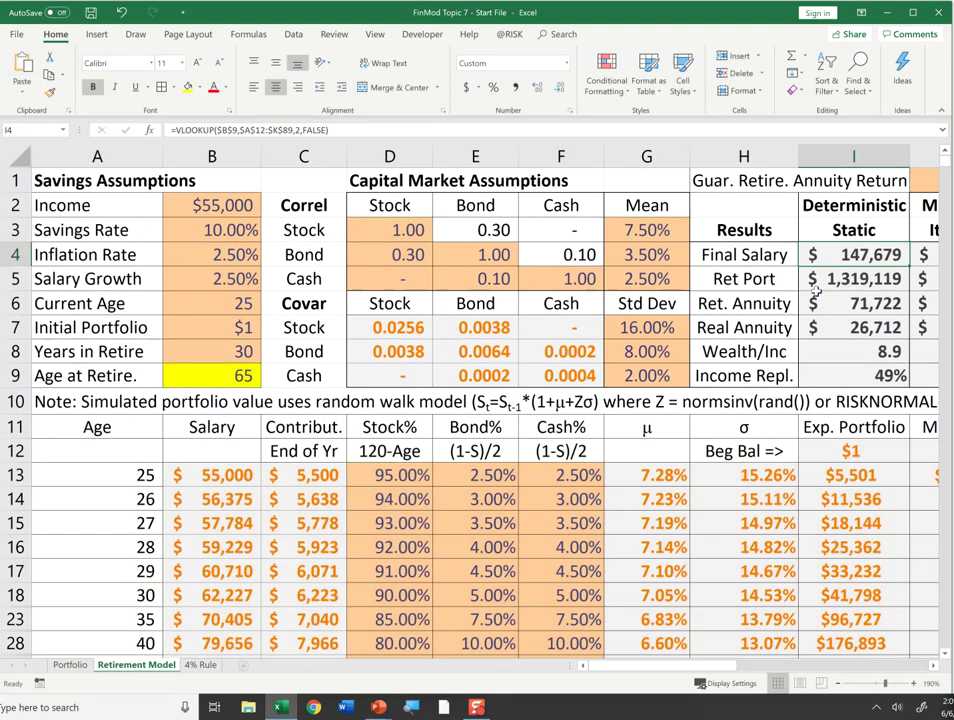
{"action": "left_click", "coordinate": [845, 255]}
{"action": "key", "text": "F2"}
{"action": "key", "text": "Return"}
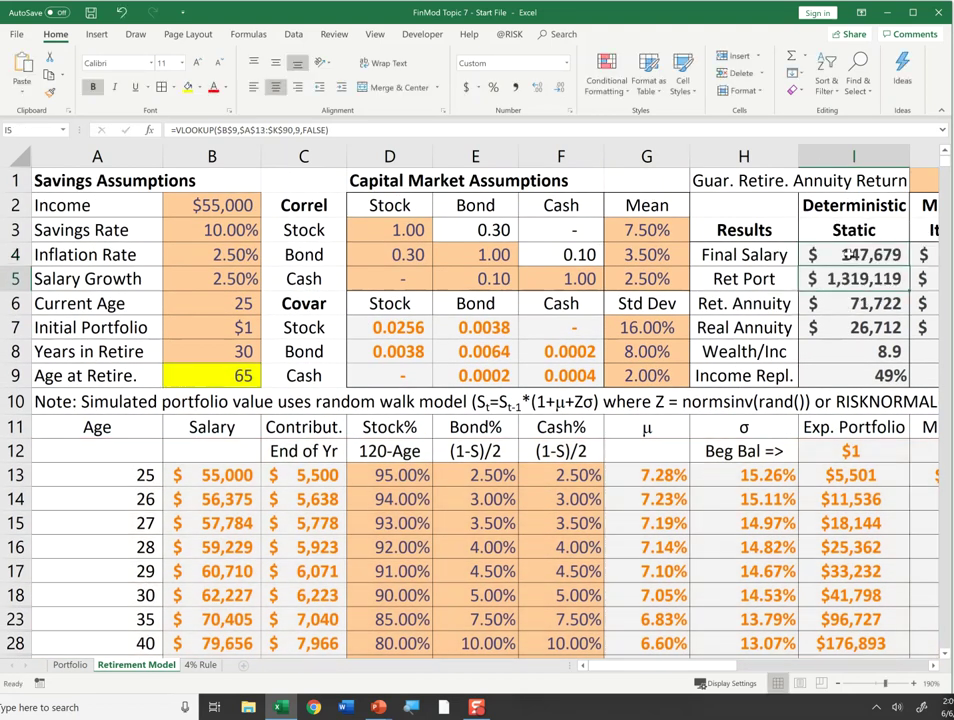
Trace the I5 lookup to the age-65 portfolio and salary in row 53, returning to the final salary in I4
{"action": "key", "text": "F2"}
{"action": "key", "text": "Escape"}
{"action": "scroll", "coordinate": [847, 413], "scroll_direction": "down", "scroll_amount": 1}
{"action": "scroll", "coordinate": [843, 413], "scroll_direction": "down", "scroll_amount": 3}
{"action": "left_click", "coordinate": [860, 468]}
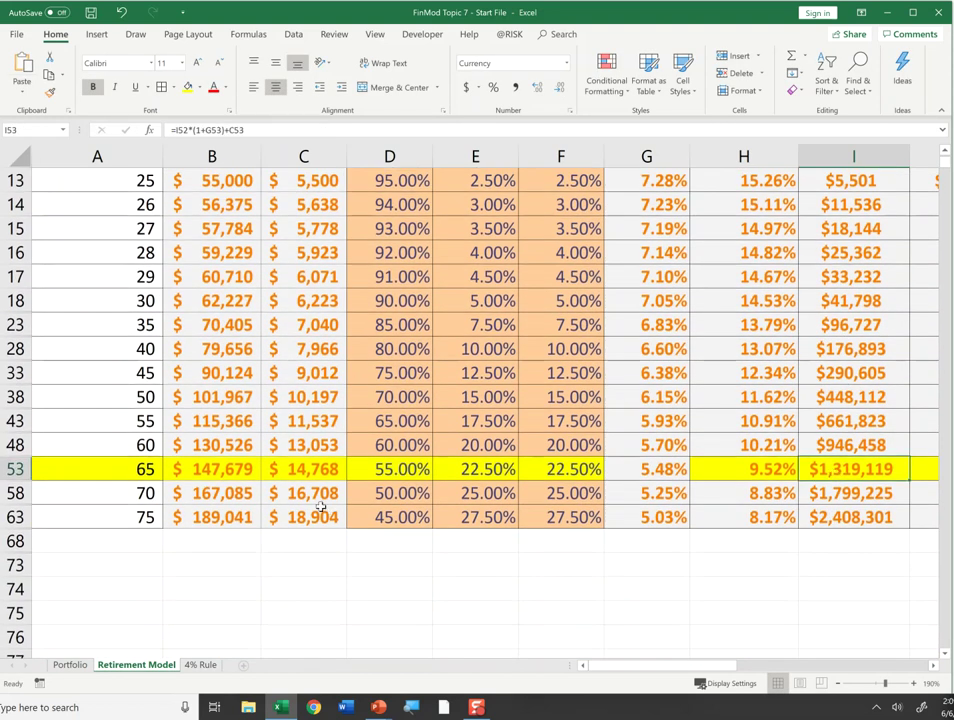
{"action": "left_click", "coordinate": [219, 466]}
{"action": "scroll", "coordinate": [765, 370], "scroll_direction": "up", "scroll_amount": 4}
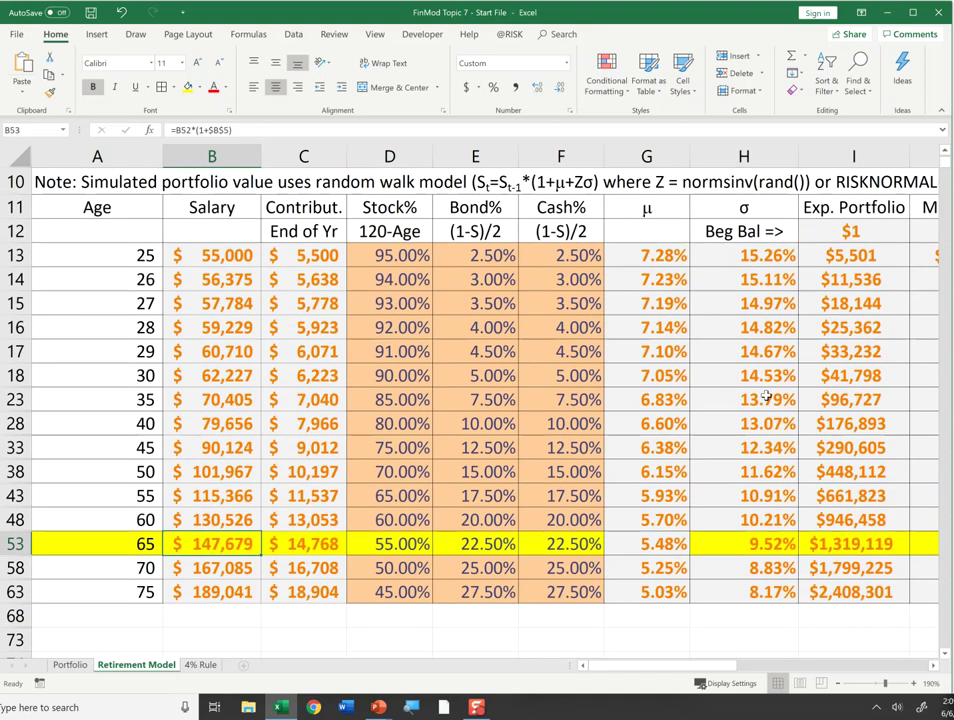
{"action": "left_click", "coordinate": [850, 260]}
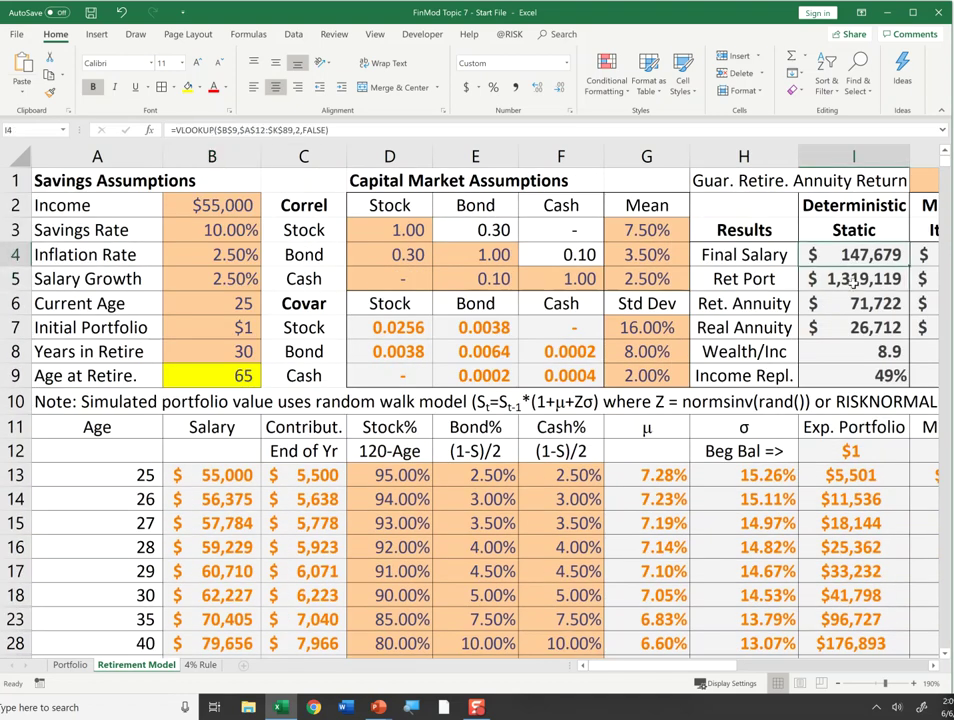
Review the lookup value, table array, column index and exact-match arguments of the final salary VLOOKUP in I4
{"action": "key", "text": "F2"}
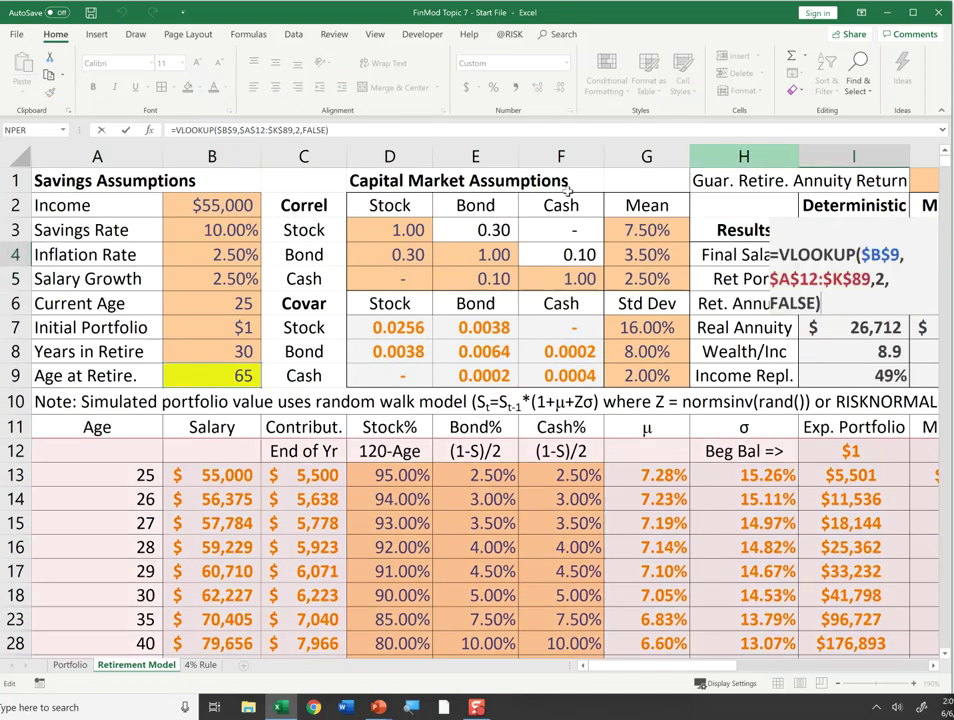
{"action": "key", "text": "shift+F3"}
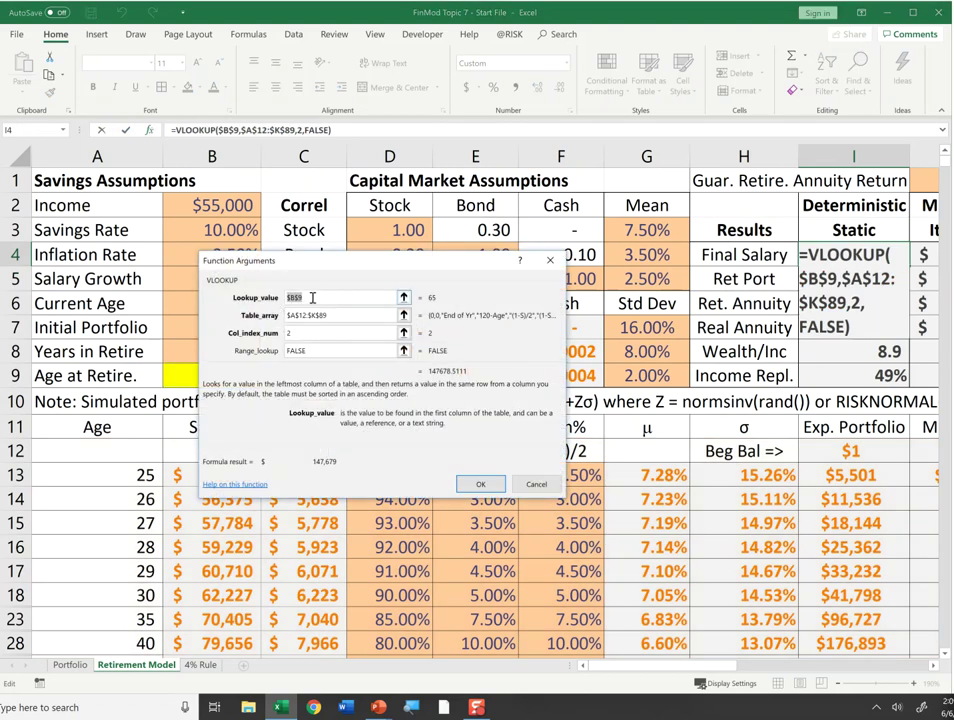
{"action": "left_click_drag", "start_coordinate": [315, 265], "coordinate": [411, 217]}
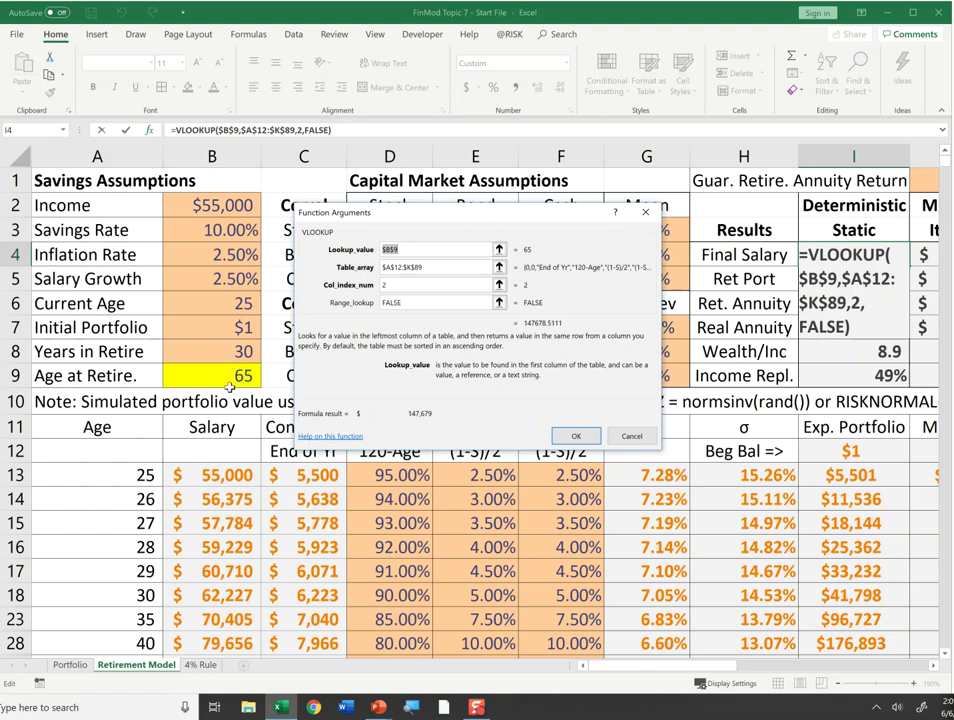
{"action": "left_click", "coordinate": [441, 268]}
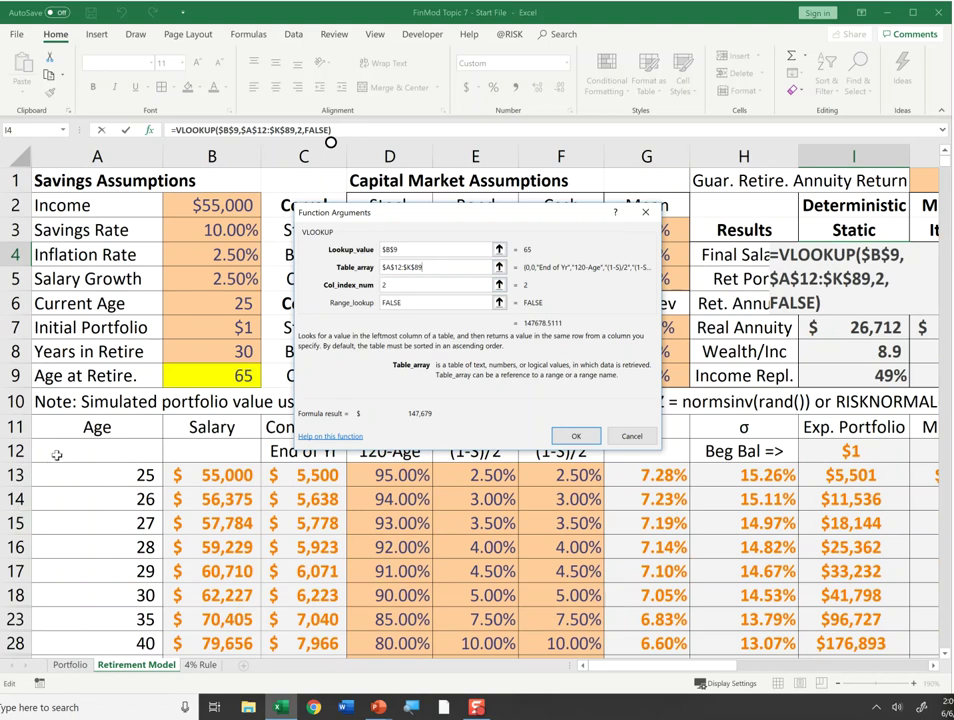
{"action": "scroll", "coordinate": [876, 643], "scroll_direction": "down", "scroll_amount": 5}
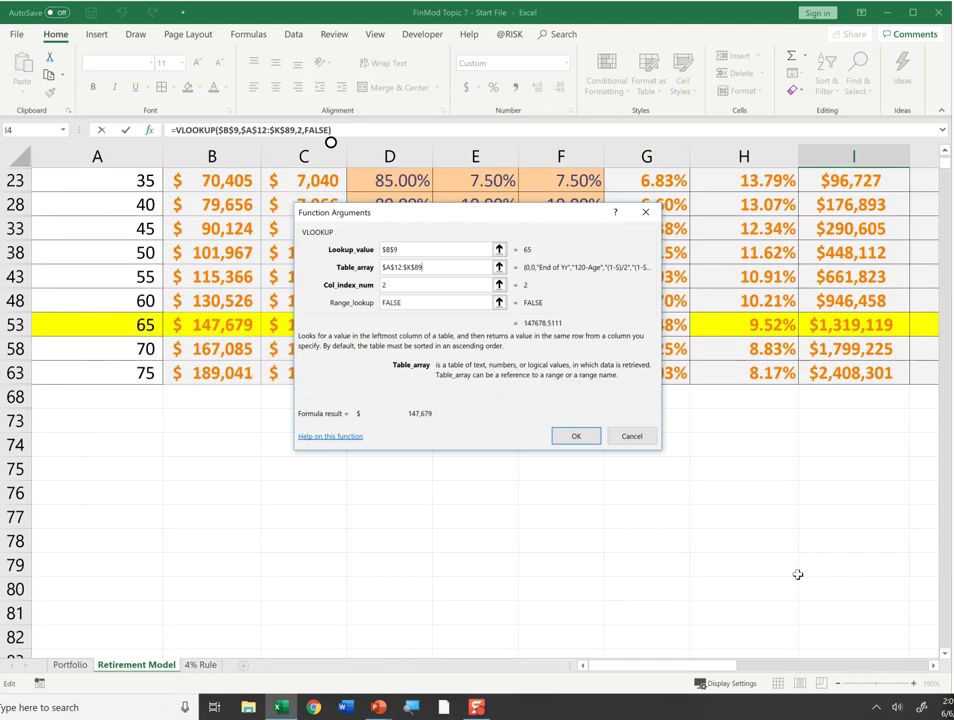
{"action": "scroll", "coordinate": [796, 573], "scroll_direction": "up", "scroll_amount": 5}
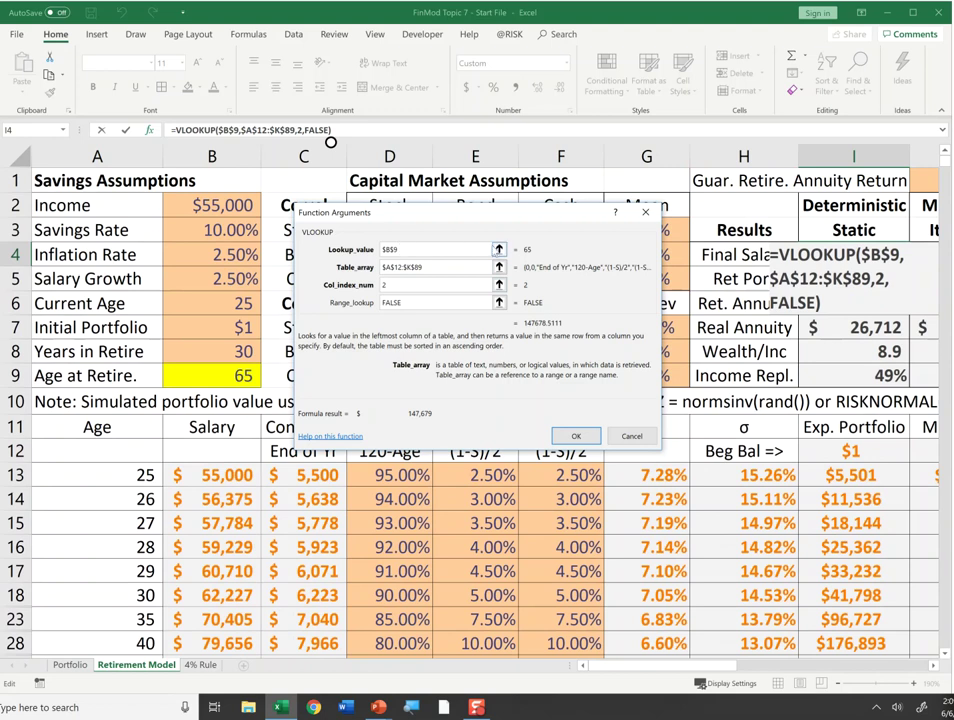
{"action": "scroll", "coordinate": [160, 550], "scroll_direction": "down", "scroll_amount": 4}
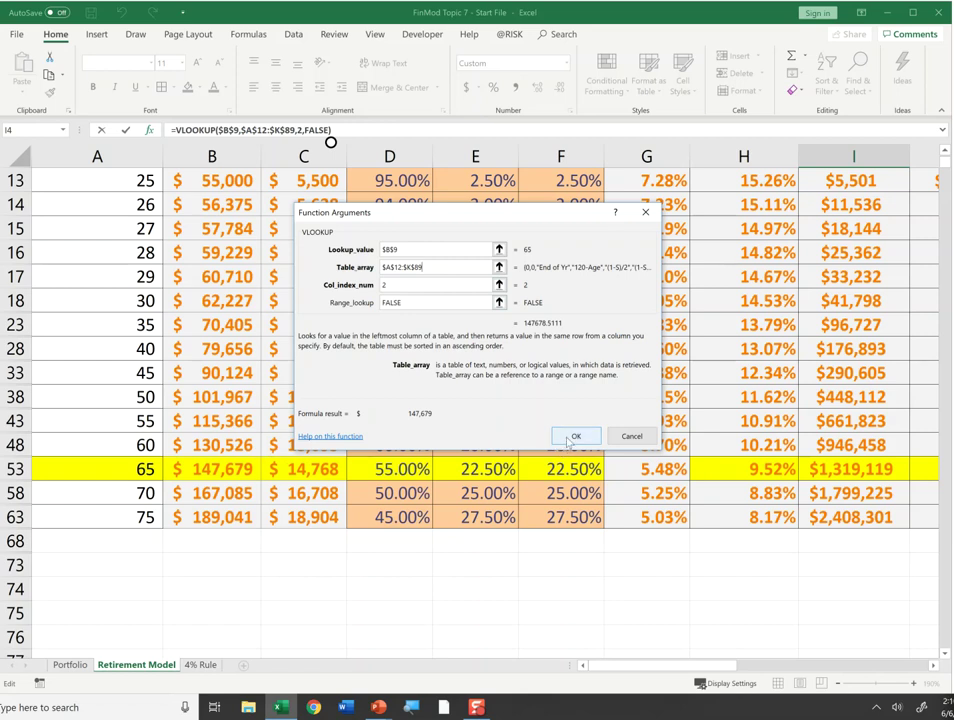
{"action": "left_click", "coordinate": [429, 302]}
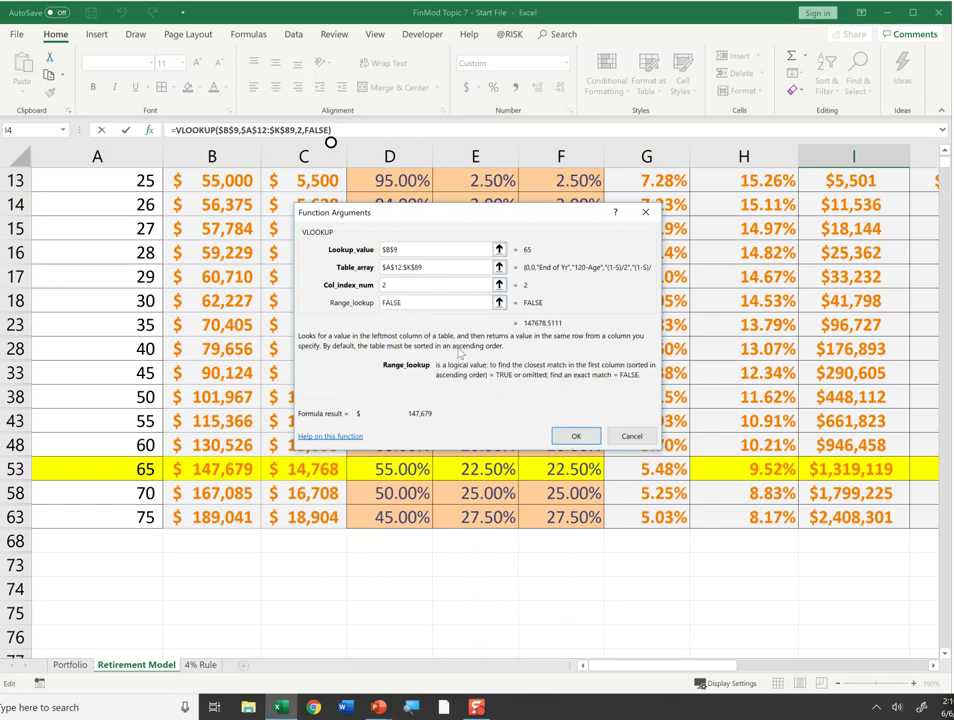
{"action": "left_click", "coordinate": [578, 439]}
{"action": "scroll", "coordinate": [632, 421], "scroll_direction": "up", "scroll_amount": 4}
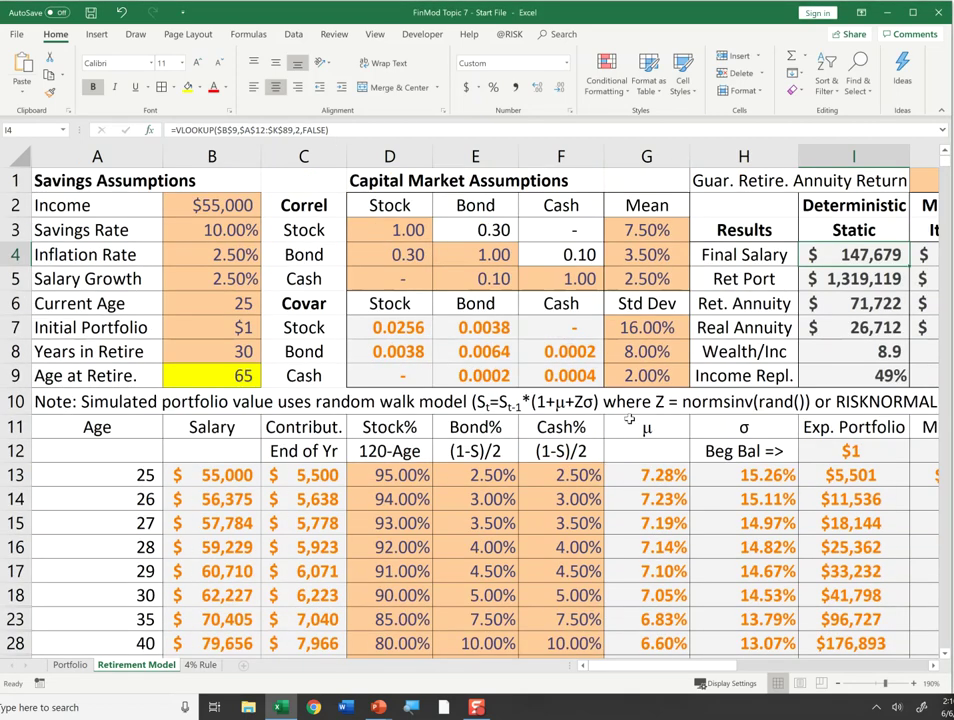
Trace the I4 lookup through the highlighted A12:K89 table to the age-65 salary, leaving the formula as is
{"action": "key", "text": "F2"}
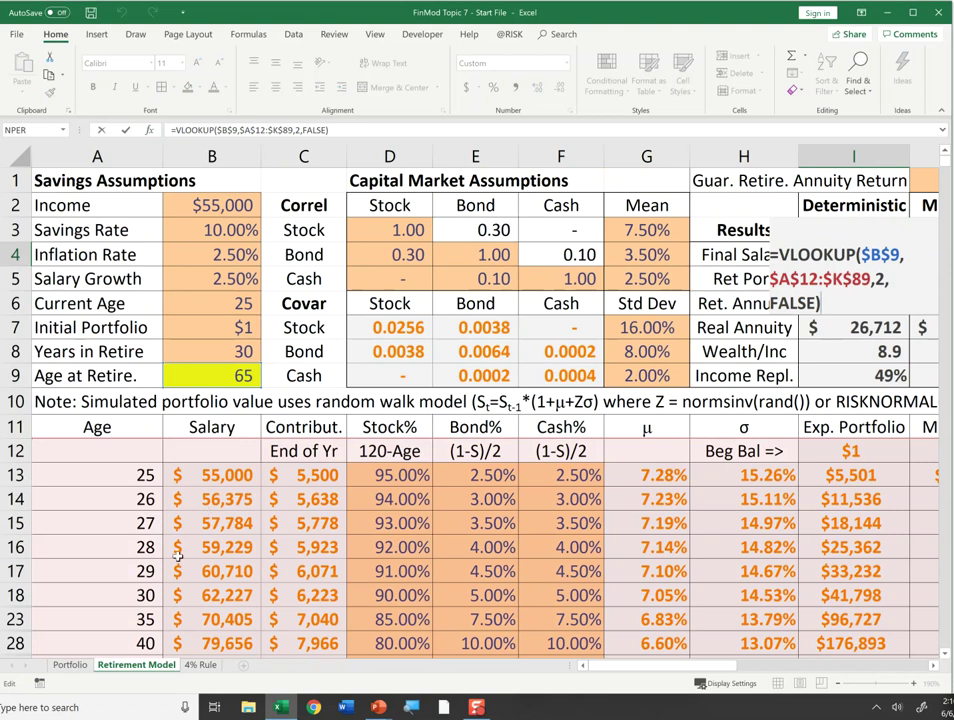
{"action": "scroll", "coordinate": [477, 484], "scroll_direction": "down", "scroll_amount": 1}
{"action": "scroll", "coordinate": [477, 484], "scroll_direction": "down", "scroll_amount": 3}
{"action": "scroll", "coordinate": [477, 486], "scroll_direction": "up", "scroll_amount": 4}
{"action": "key", "text": "Return"}
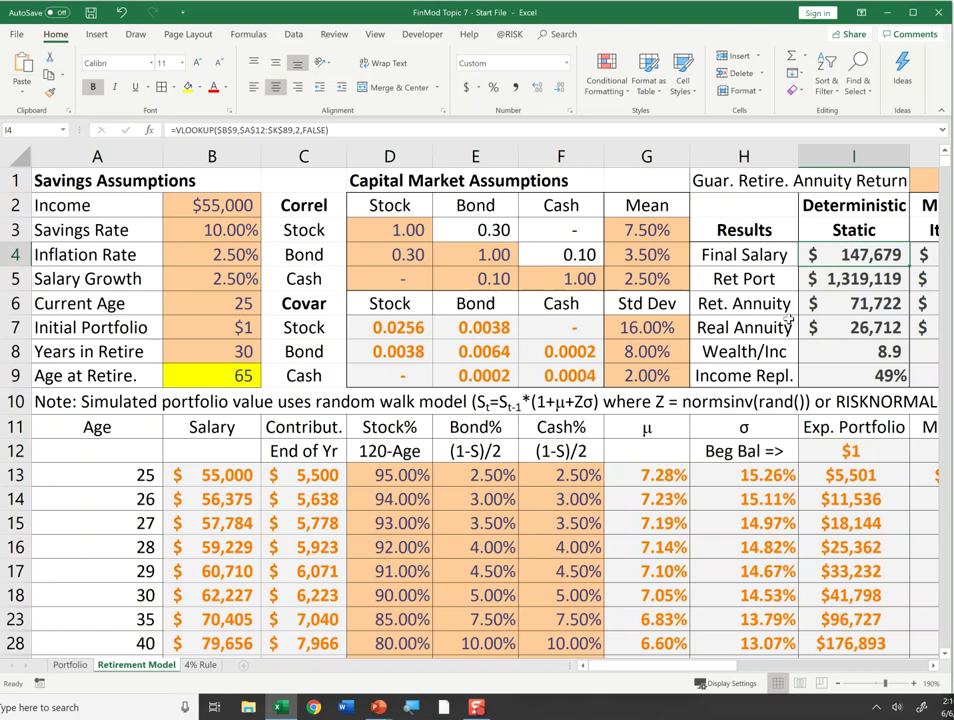
Inspect the retirement portfolio lookup in I5 and trace its column 9 reference to the age-65 expected portfolio
{"action": "key", "text": "F2"}
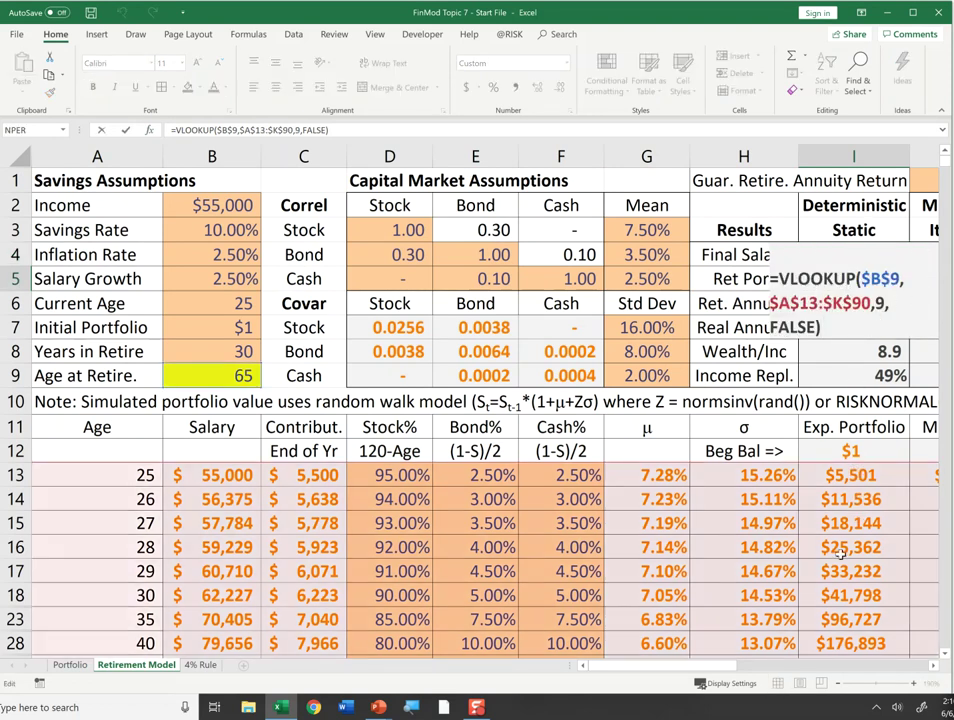
{"action": "scroll", "coordinate": [840, 552], "scroll_direction": "down", "scroll_amount": 4}
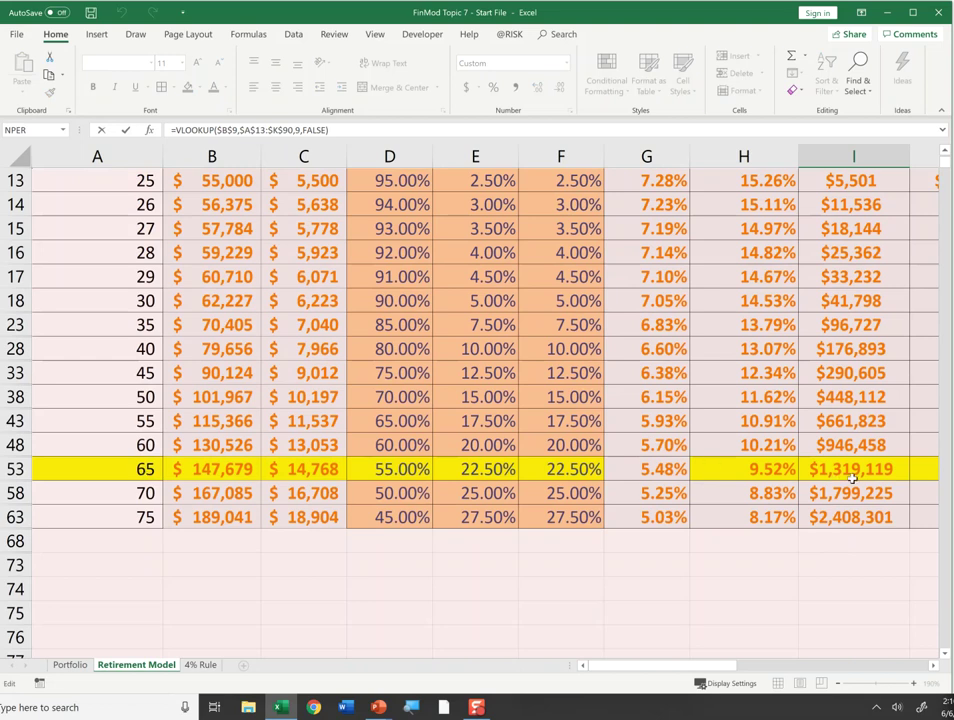
{"action": "scroll", "coordinate": [835, 424], "scroll_direction": "up", "scroll_amount": 4}
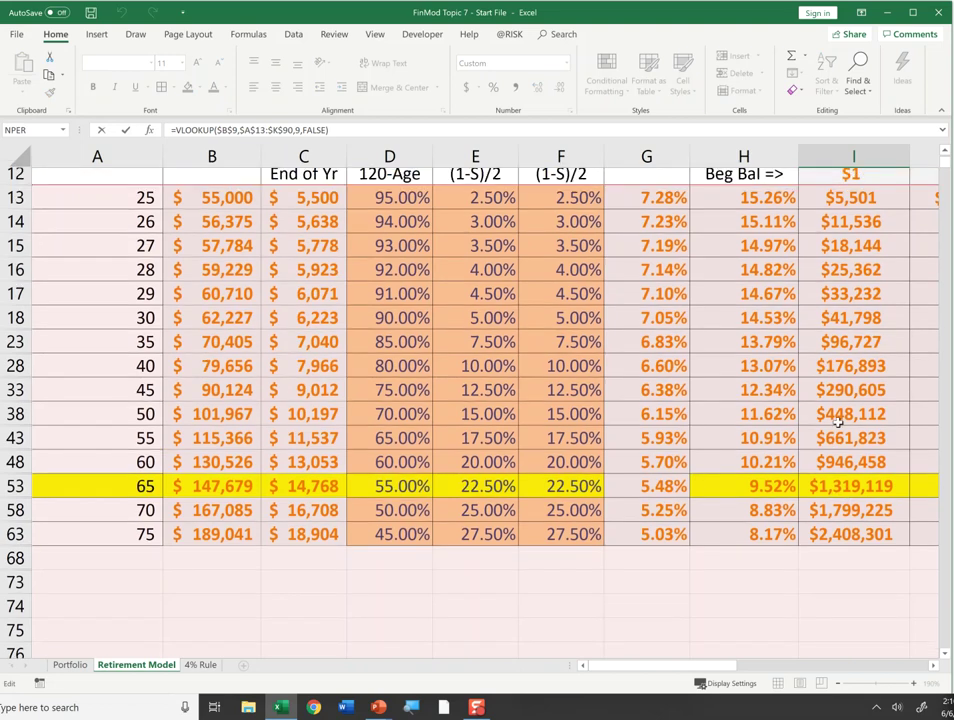
{"action": "key", "text": "Escape"}
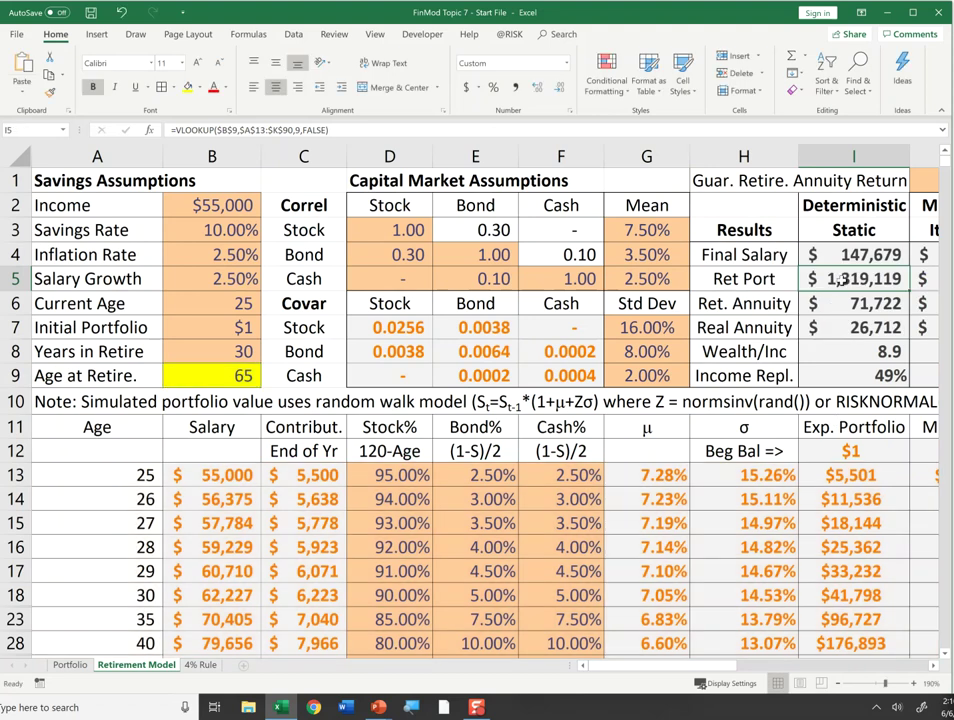
Inspect the retirement age input in B9 and the I4 and I5 lookups that depend on it
{"action": "left_click", "coordinate": [229, 375]}
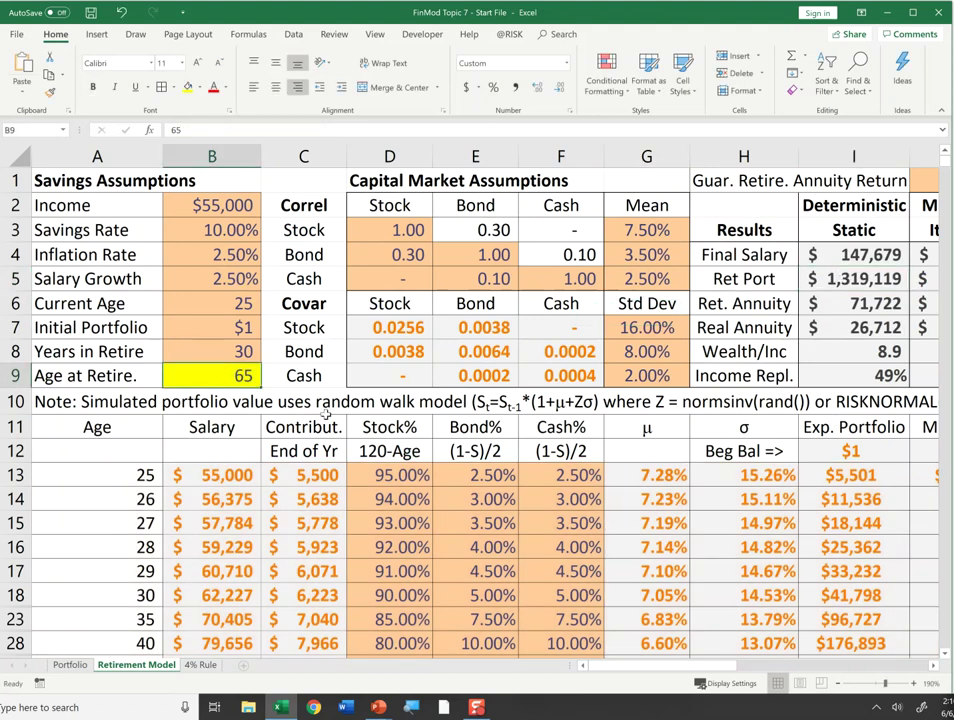
{"action": "key", "text": "F2"}
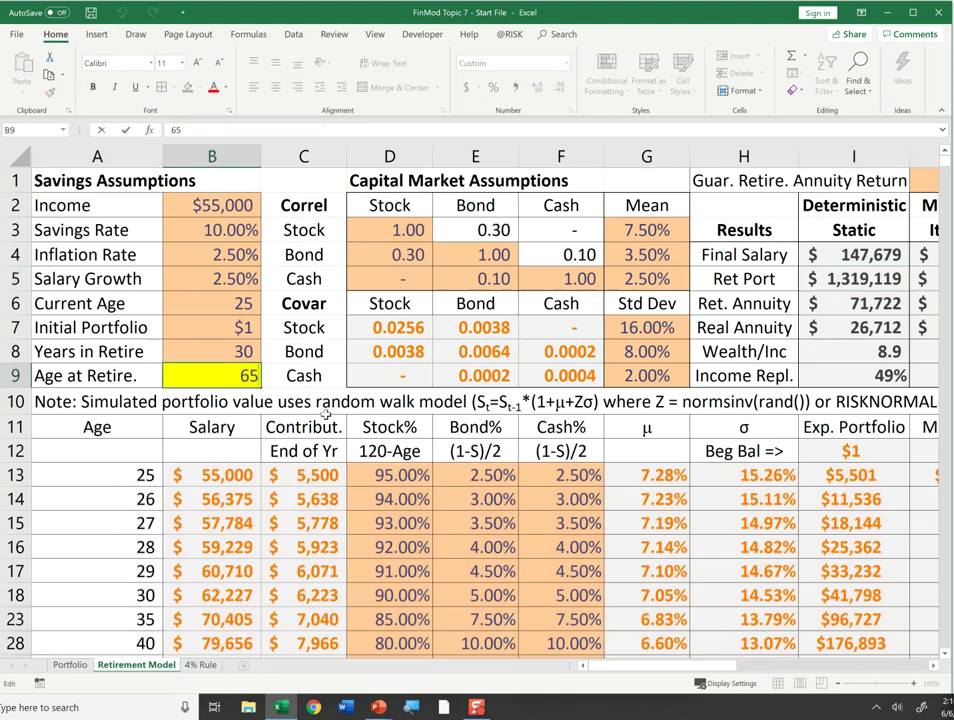
{"action": "left_click", "coordinate": [853, 256]}
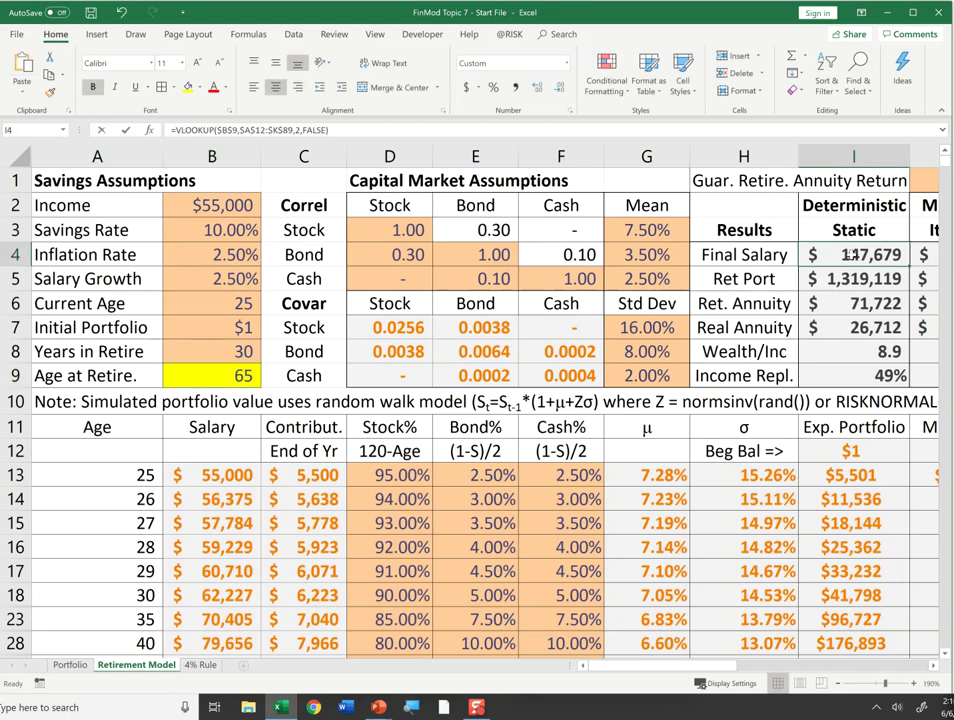
{"action": "key", "text": "F2"}
{"action": "key", "text": "Return"}
{"action": "key", "text": "F2"}
{"action": "key", "text": "Escape"}
Set the retirement age in B9 to 70
{"action": "left_click", "coordinate": [240, 383]}
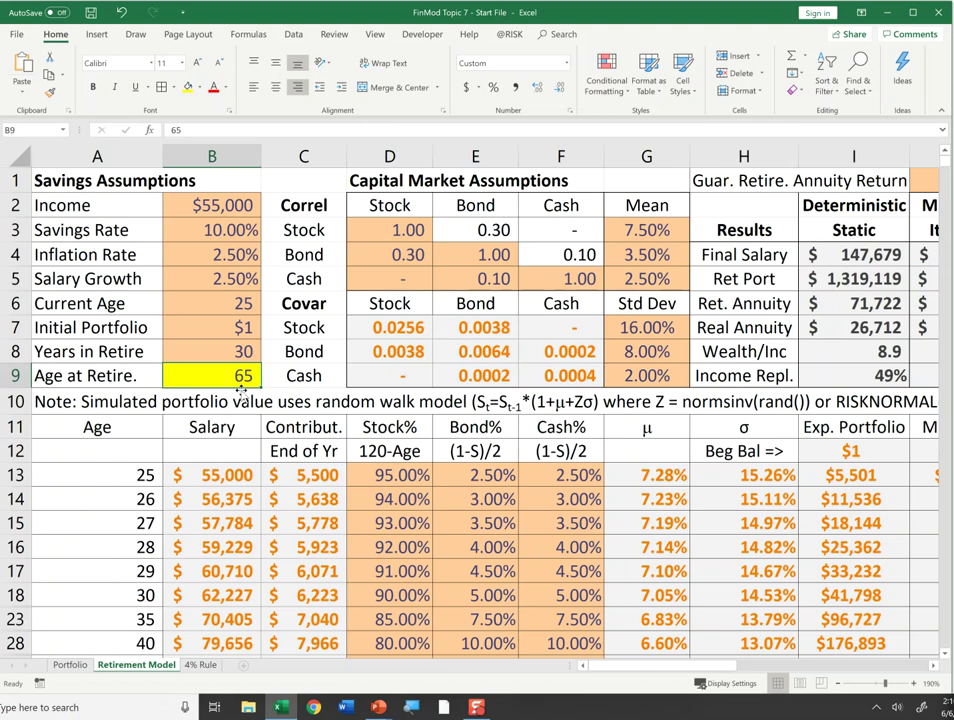
{"action": "type", "text": "70"}
{"action": "key", "text": "Up"}
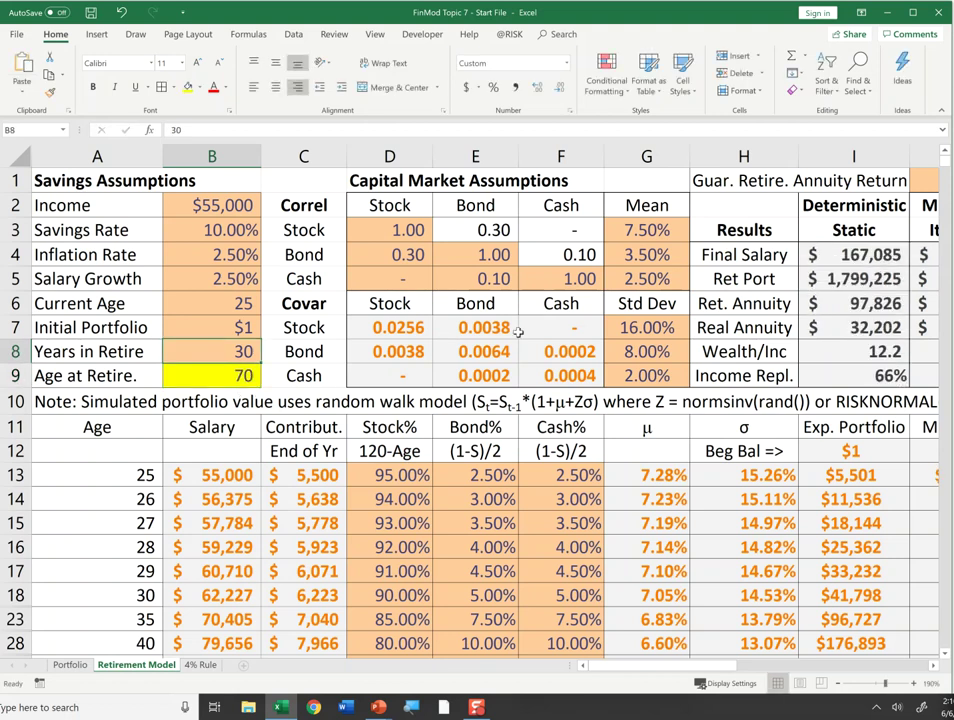
Examine the age-70 salary and expected portfolio in row 58, and glance at the Retirement Portfolio Estimate slide in PowerPoint
{"action": "scroll", "coordinate": [818, 283], "scroll_direction": "down", "scroll_amount": 5}
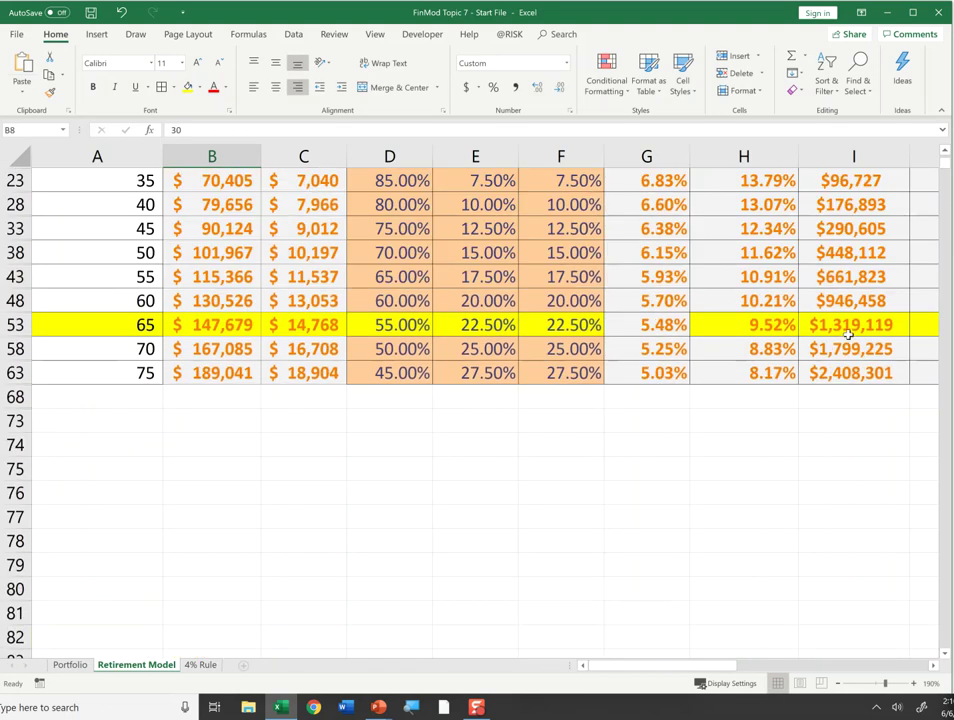
{"action": "left_click", "coordinate": [850, 348]}
{"action": "left_click", "coordinate": [200, 349]}
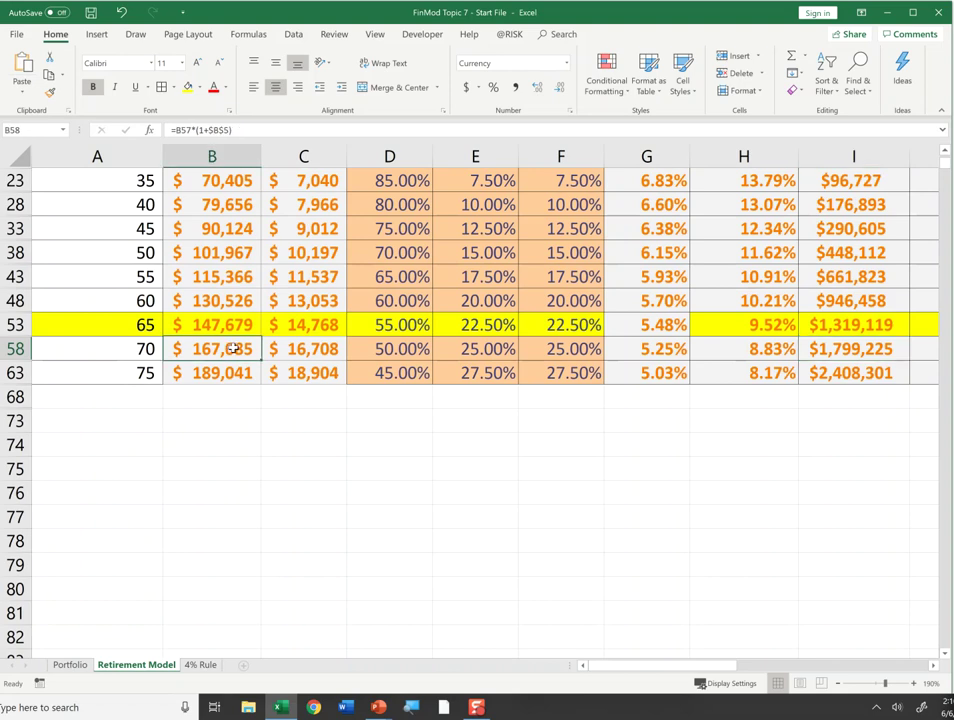
{"action": "scroll", "coordinate": [436, 353], "scroll_direction": "up", "scroll_amount": 7}
{"action": "key", "text": "alt+Tab"}
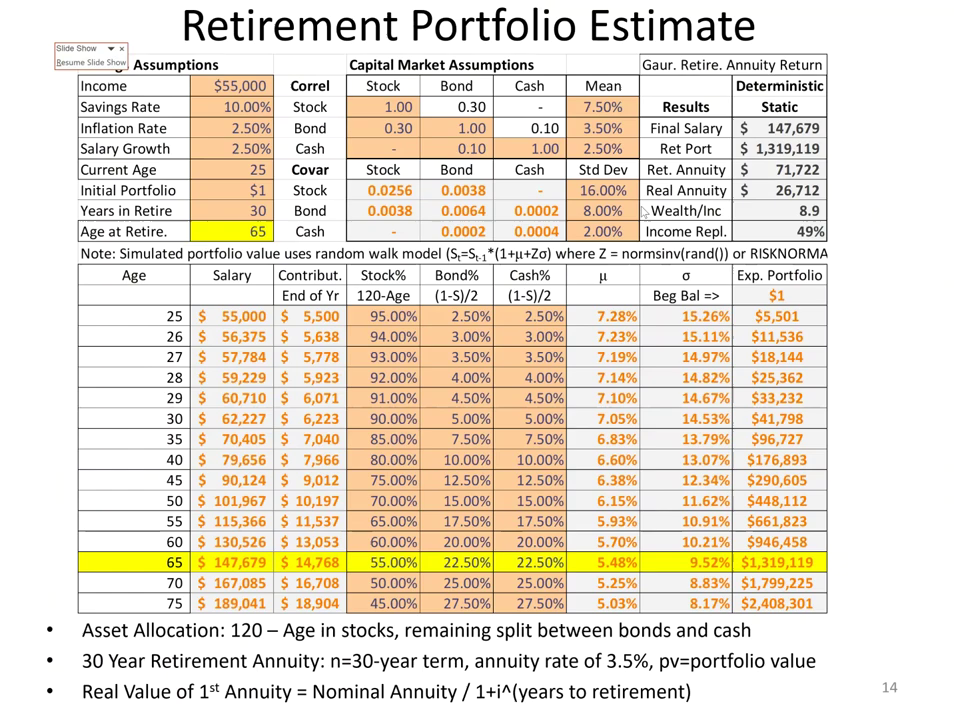
{"action": "key", "text": "alt+Tab"}
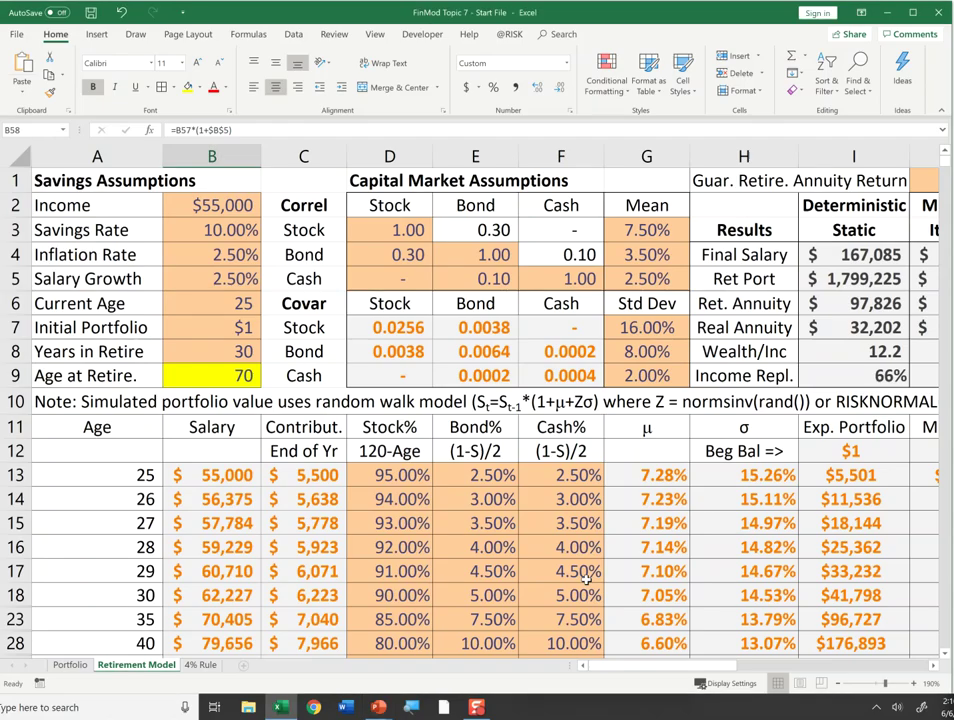
Undo the last change to the retirement age and check cell B9
{"action": "left_click", "coordinate": [818, 311]}
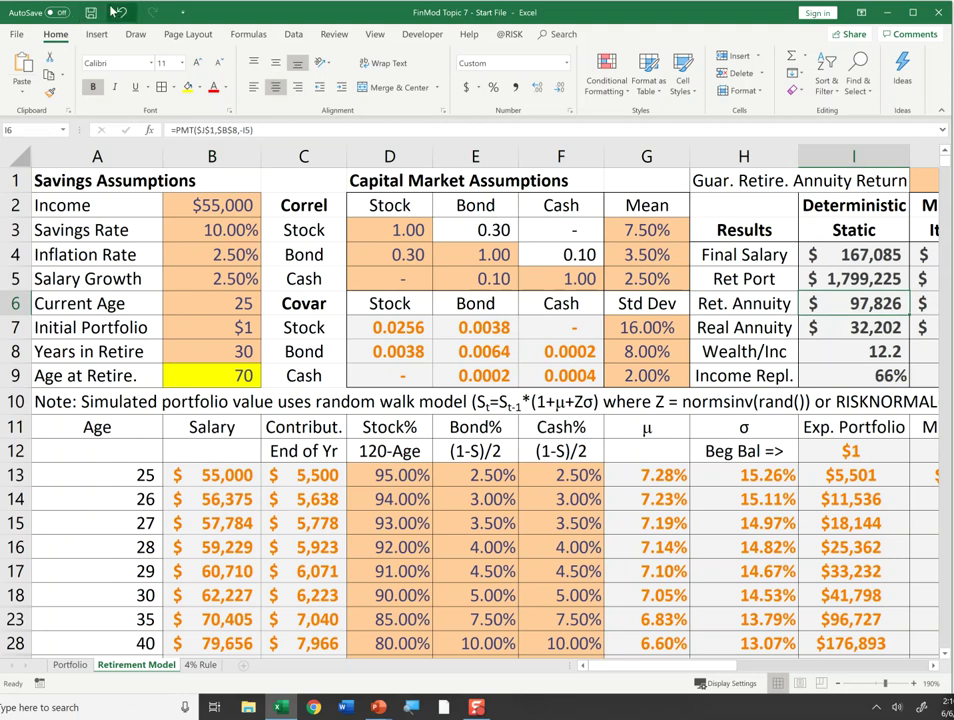
{"action": "key", "text": "ctrl+z"}
{"action": "left_click", "coordinate": [752, 276]}
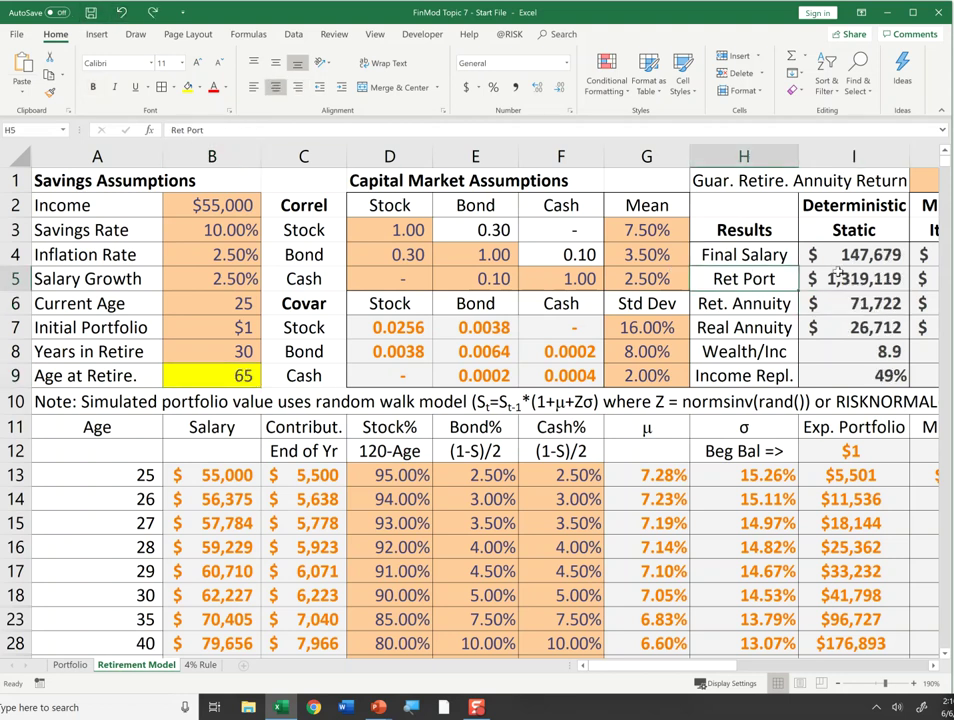
{"action": "left_click", "coordinate": [225, 376]}
Inspect the retirement annuity PMT formula in I6 and the cells J1, B8 and I5 it references
{"action": "left_click_drag", "start_coordinate": [835, 304], "coordinate": [843, 375]}
{"action": "left_click", "coordinate": [838, 304]}
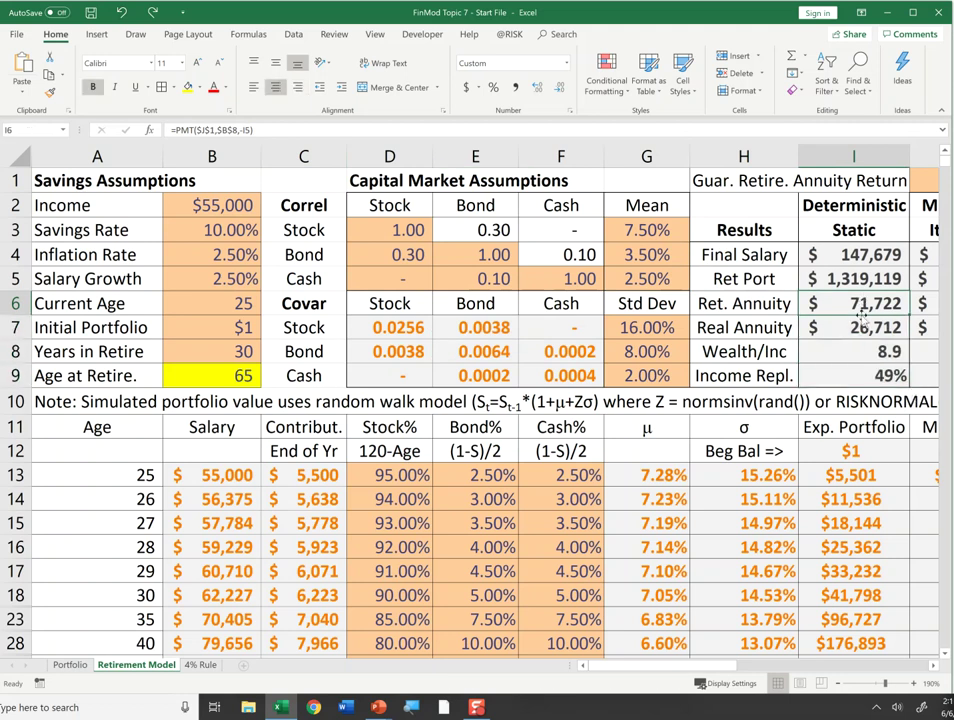
{"action": "double_click", "coordinate": [860, 310]}
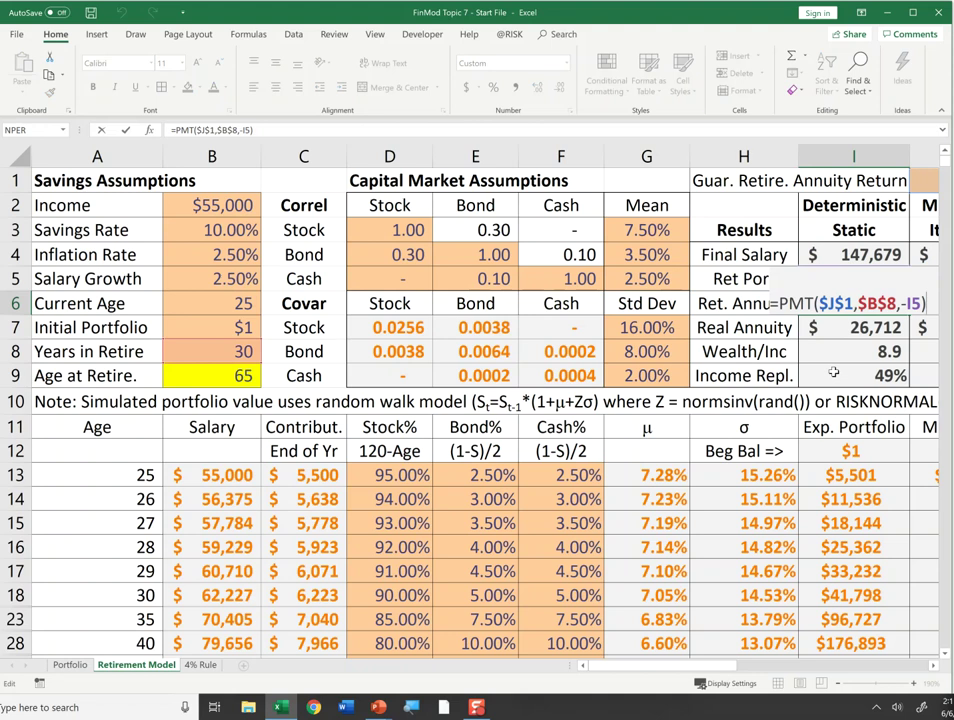
{"action": "key", "text": "Escape"}
{"action": "key", "text": "F2"}
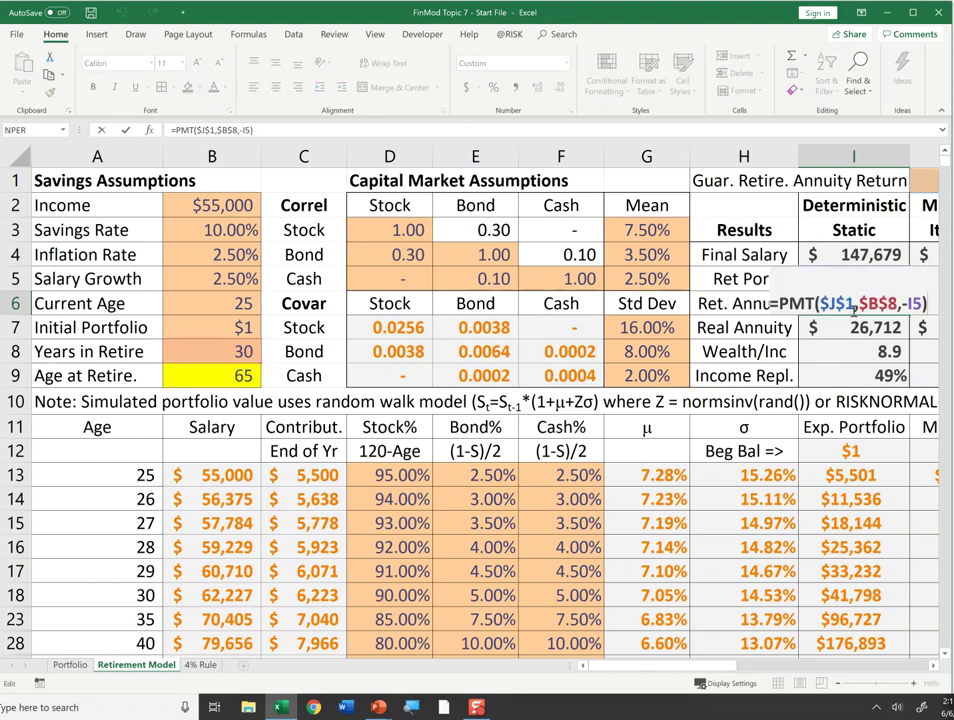
{"action": "key", "text": "Escape"}
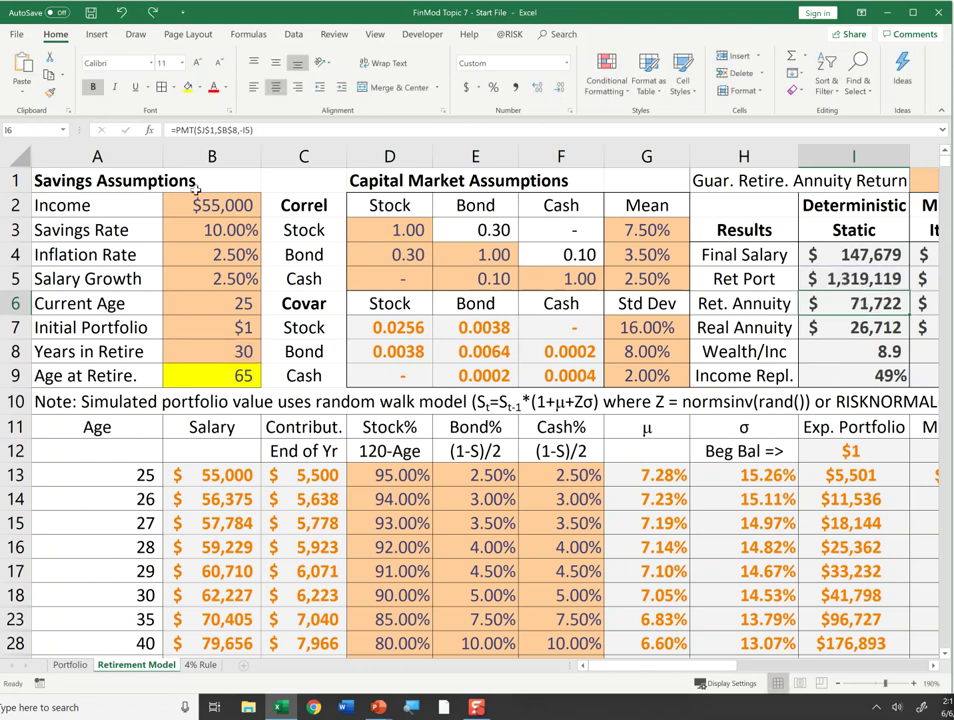
Review the rate, number of periods and present value arguments of the PMT function in I6, keeping them as they are
{"action": "left_click", "coordinate": [146, 130]}
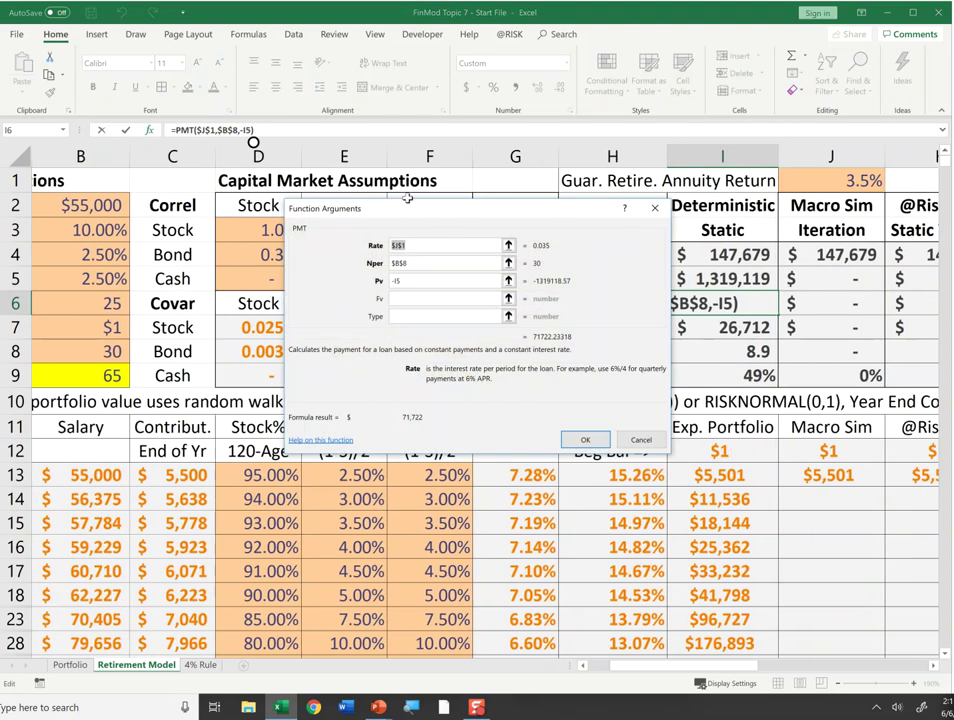
{"action": "left_click_drag", "start_coordinate": [414, 216], "coordinate": [586, 392]}
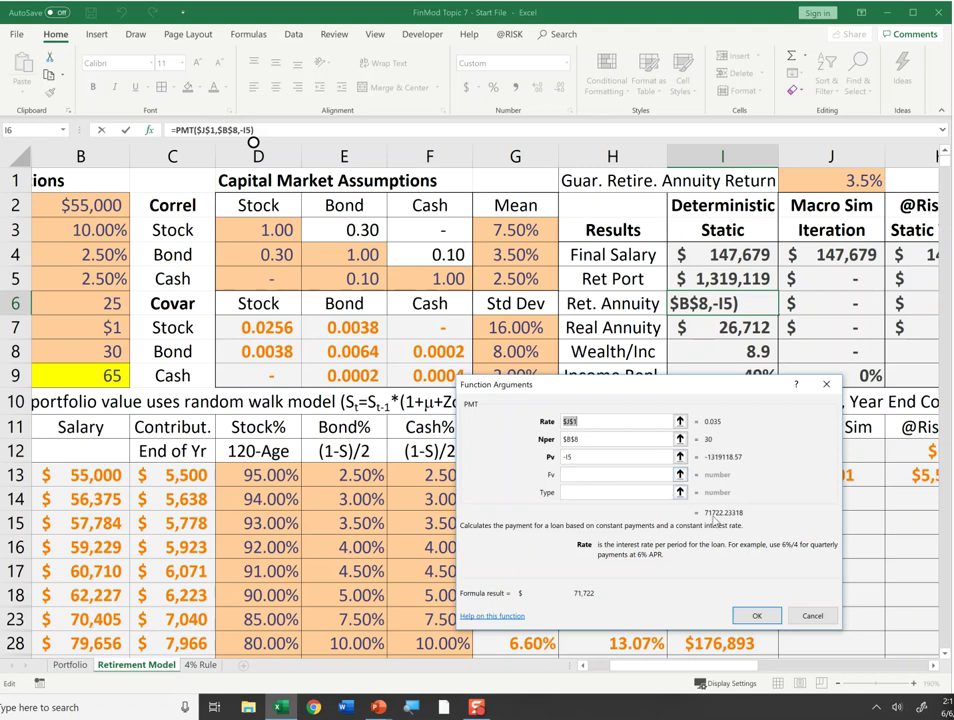
{"action": "key", "text": "Return"}
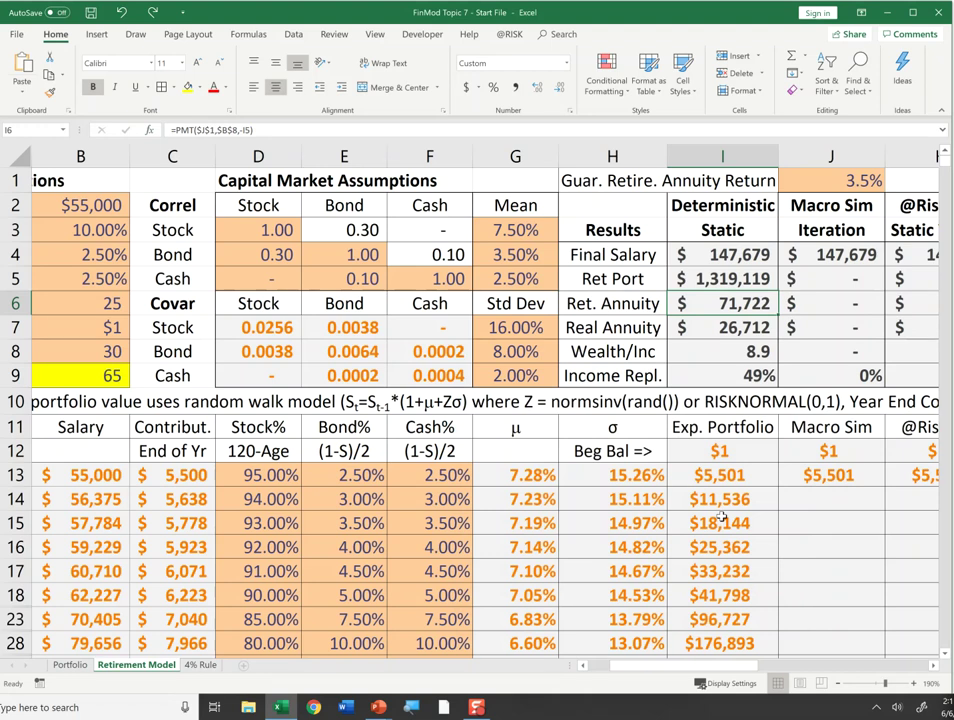
Check the I5 portfolio lookup that feeds the annuity, and return to the retirement annuity in I6
{"action": "key", "text": "Left"}
{"action": "key", "text": "Left"}
{"action": "key", "text": "Left"}
{"action": "key", "text": "Right"}
{"action": "key", "text": "Right"}
{"action": "key", "text": "Right"}
{"action": "key", "text": "Up"}
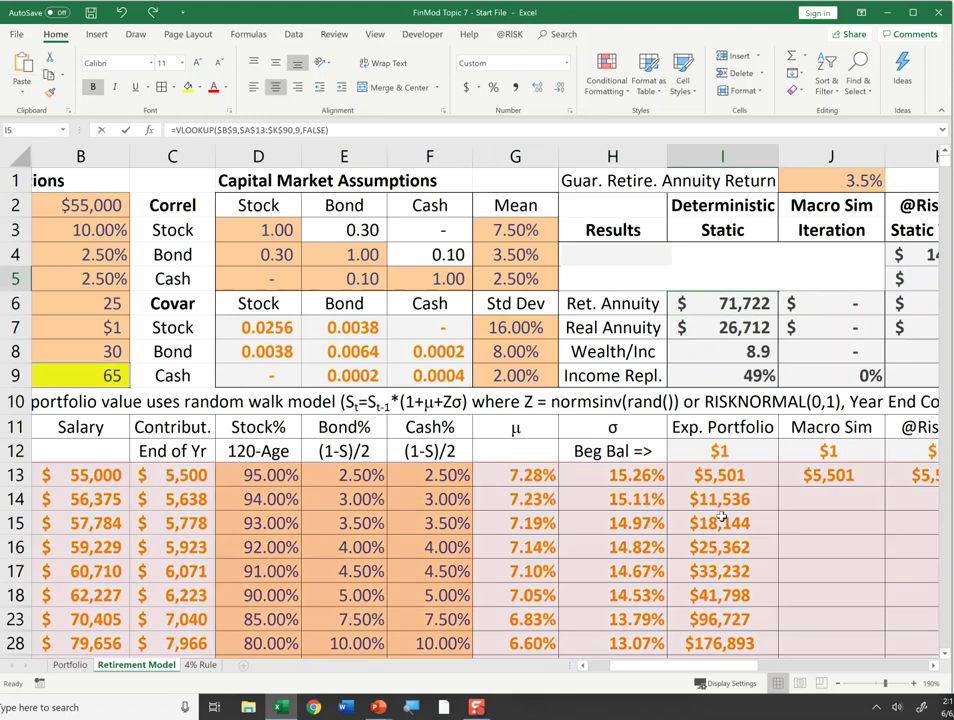
{"action": "key", "text": "Down"}
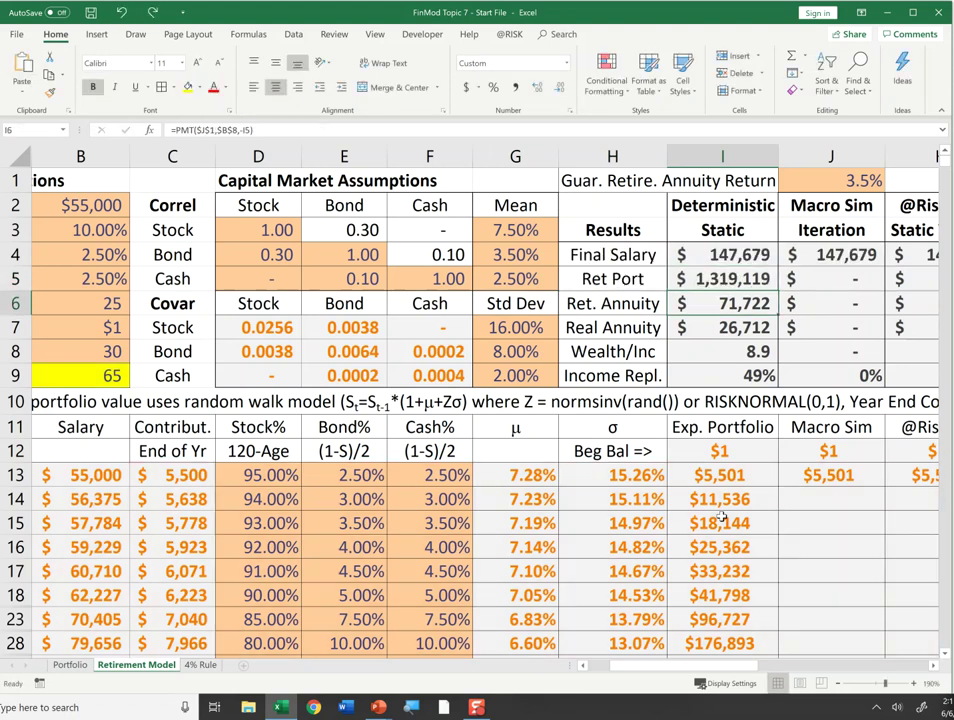
Recheck the retirement annuity formula in I6 and go to the Current Age label in A6 with the savings assumptions in view
{"action": "key", "text": "F2"}
{"action": "key", "text": "Escape"}
{"action": "key", "text": "Left"}
{"action": "key", "text": "Left"}
{"action": "key", "text": "Left"}
{"action": "key", "text": "Left"}
{"action": "key", "text": "Left"}
{"action": "key", "text": "Left"}
{"action": "key", "text": "Left"}
{"action": "key", "text": "Left"}
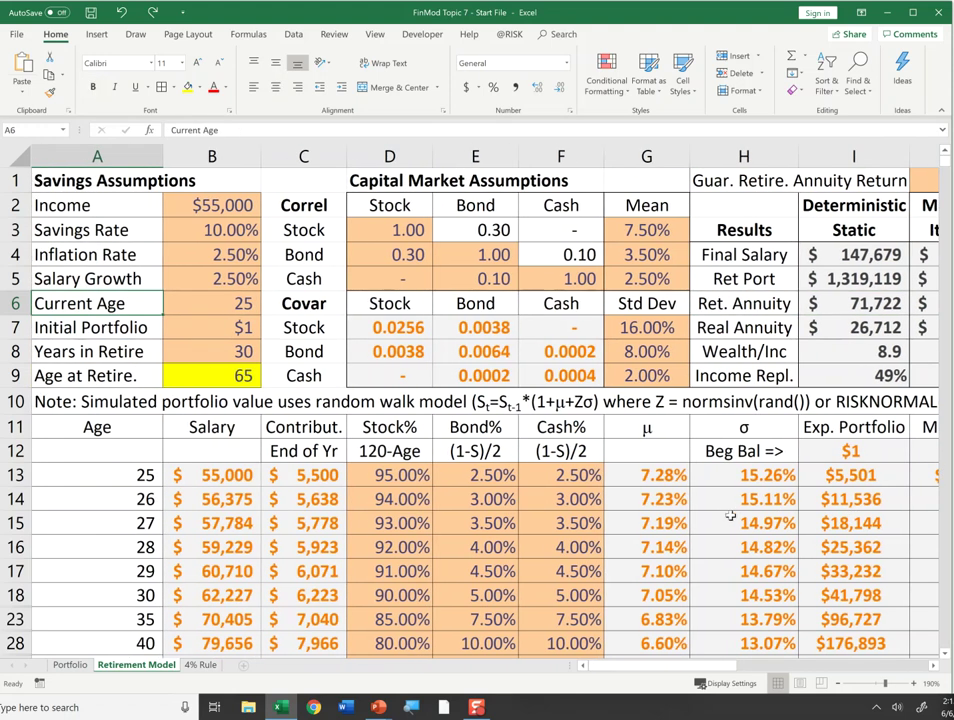
{"action": "scroll", "coordinate": [730, 515], "scroll_direction": "down", "scroll_amount": 1, "text": "ctrl"}
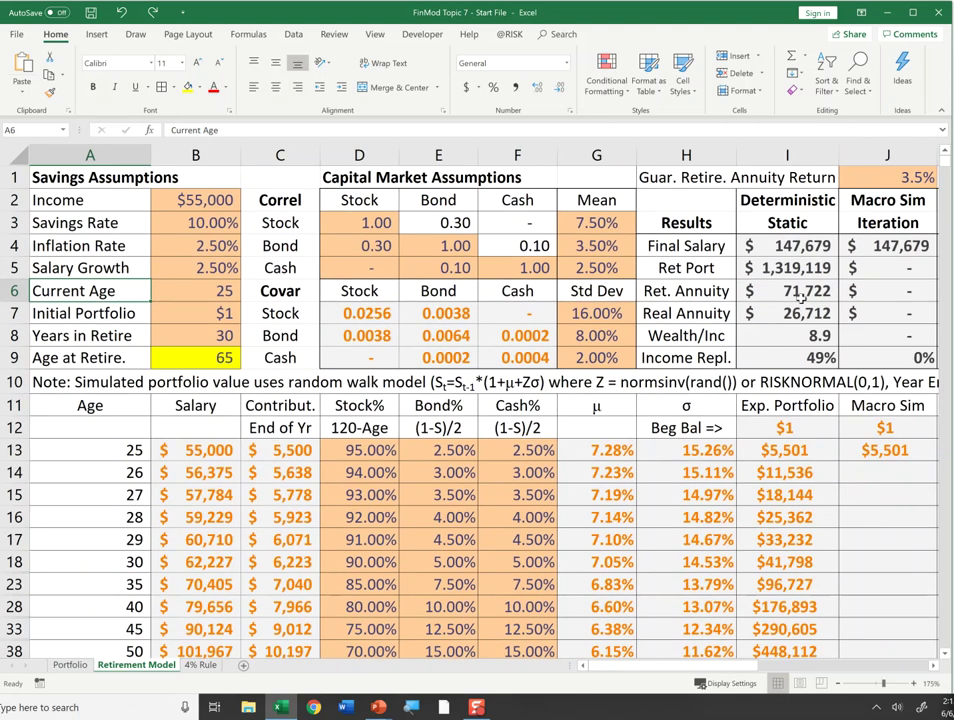
Inspect the real annuity formula in I7 and the cells it references
{"action": "left_click", "coordinate": [803, 288]}
{"action": "left_click", "coordinate": [805, 313]}
{"action": "double_click", "coordinate": [824, 316]}
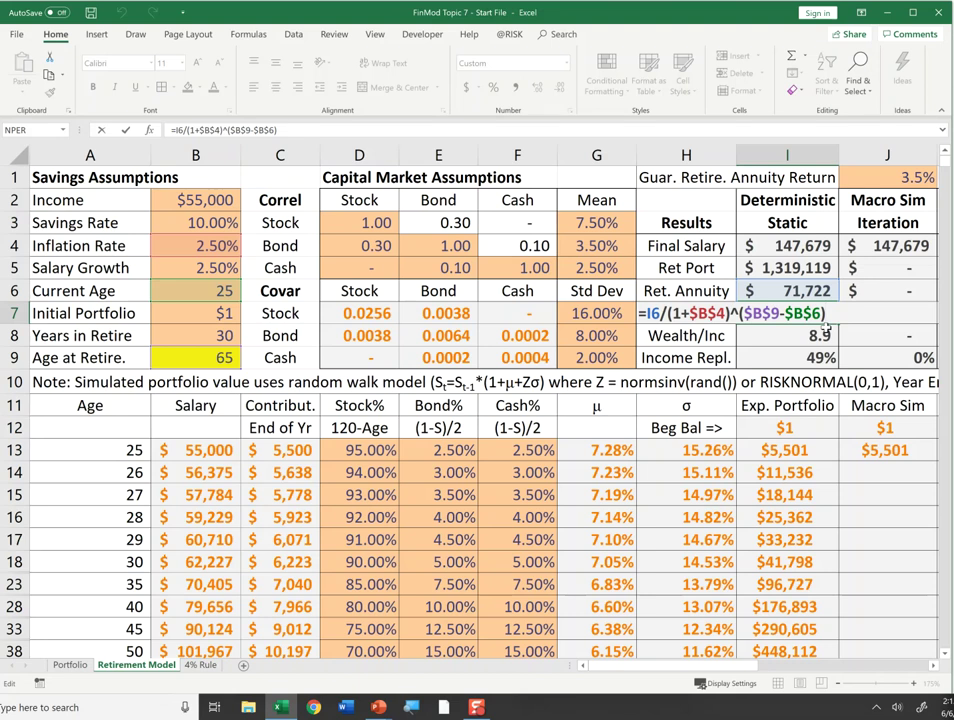
{"action": "key", "text": "shift+Return"}
{"action": "key", "text": "Down"}
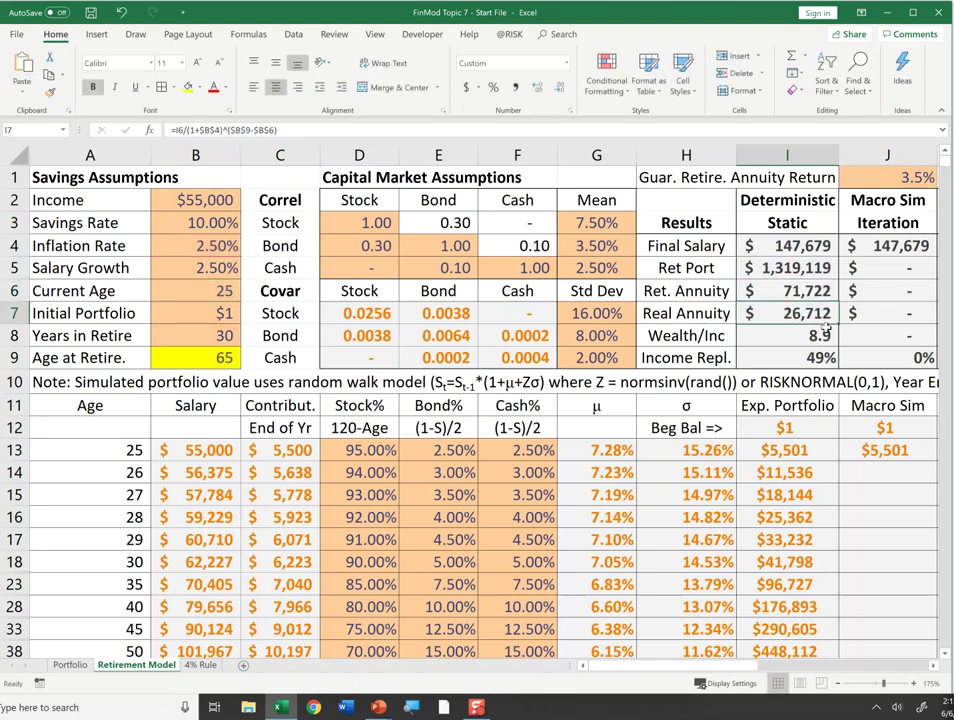
Examine the years-to-retirement exponent $B$9-$B$6 and the inflation discount I6/(1+$B$4) within the real annuity formula in I7
{"action": "double_click", "coordinate": [826, 320]}
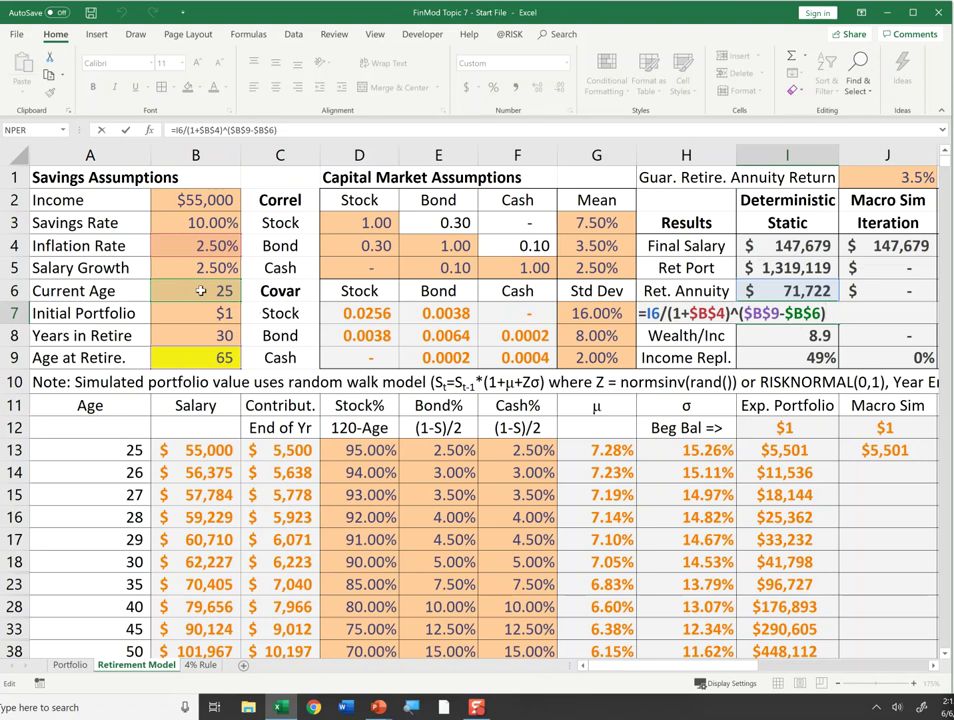
{"action": "left_click_drag", "start_coordinate": [752, 313], "coordinate": [822, 313]}
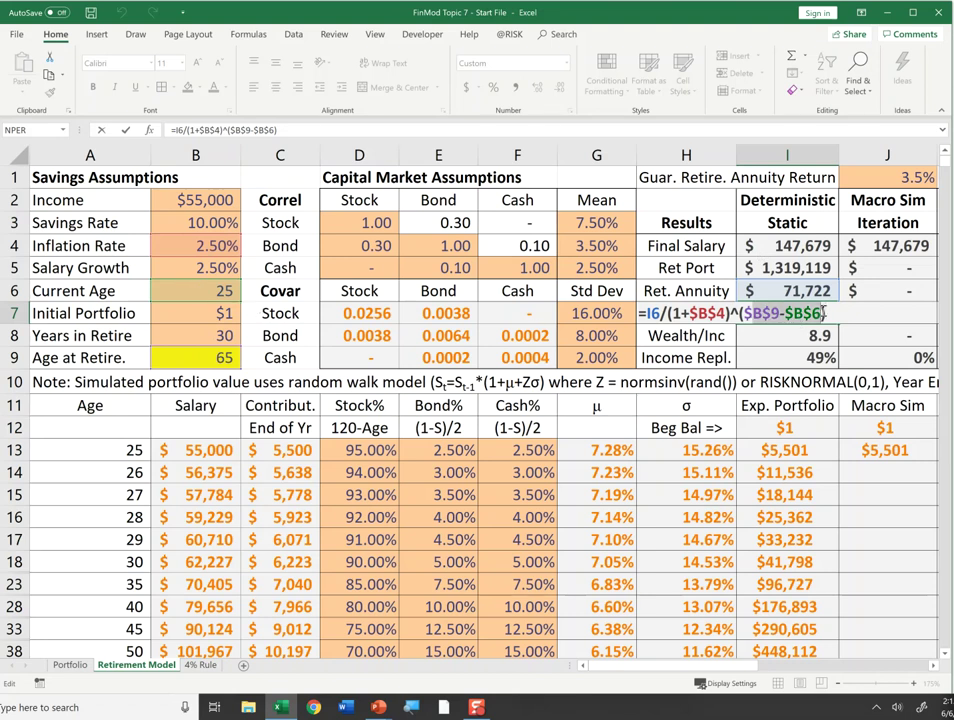
{"action": "left_click_drag", "start_coordinate": [647, 313], "coordinate": [727, 314]}
{"action": "key", "text": "Escape"}
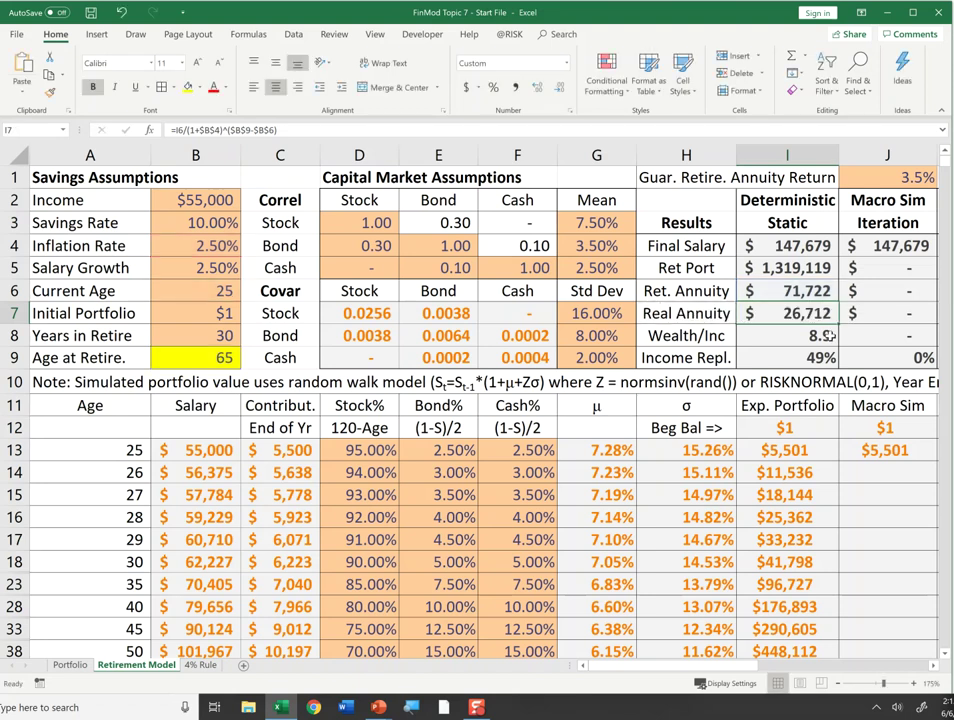
{"action": "key", "text": "F2"}
{"action": "key", "text": "Escape"}
{"action": "key", "text": "F2"}
{"action": "key", "text": "Escape"}
Check the Wealth/Inc ratio in I8, then switch to the PowerPoint slide show and advance to the Key Retirement Ratios slide
{"action": "left_click", "coordinate": [782, 337]}
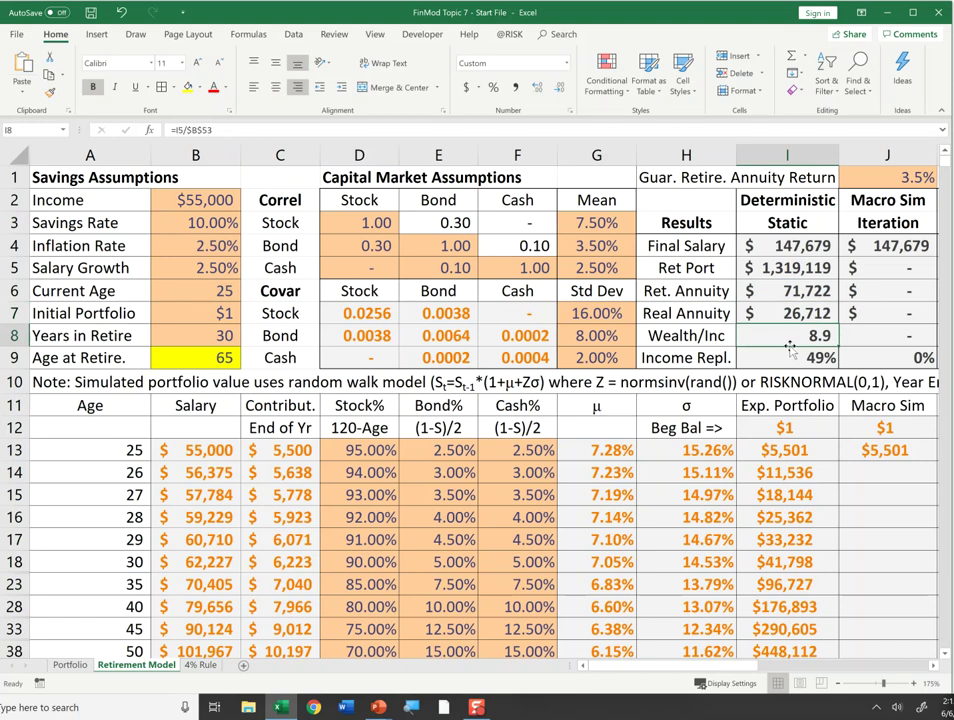
{"action": "key", "text": "alt+Tab"}
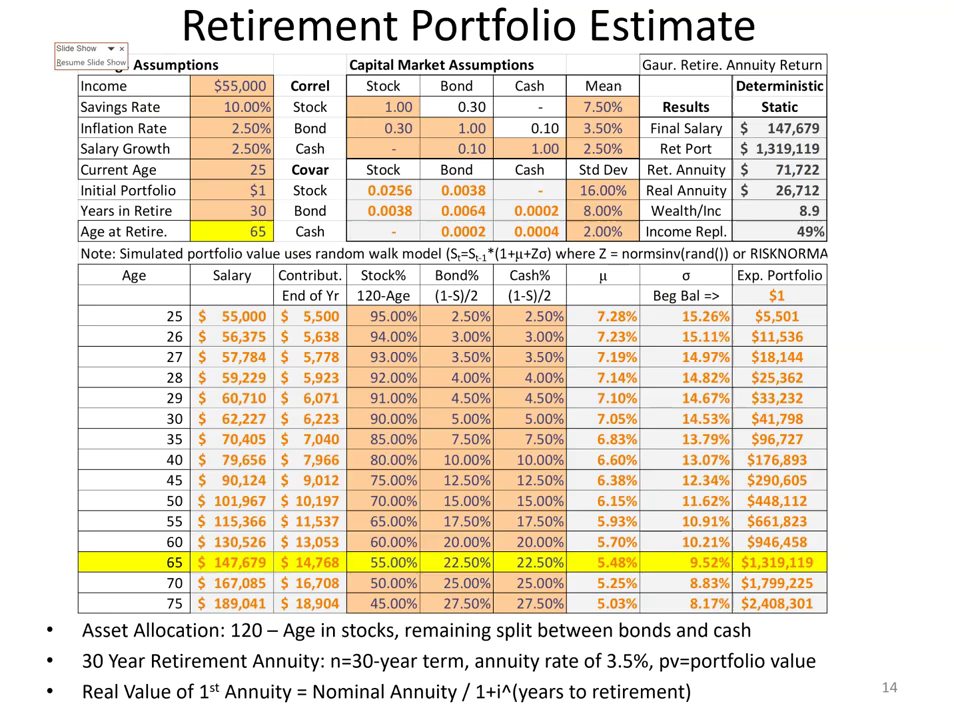
{"action": "left_click", "coordinate": [420, 270]}
{"action": "left_click", "coordinate": [420, 270]}
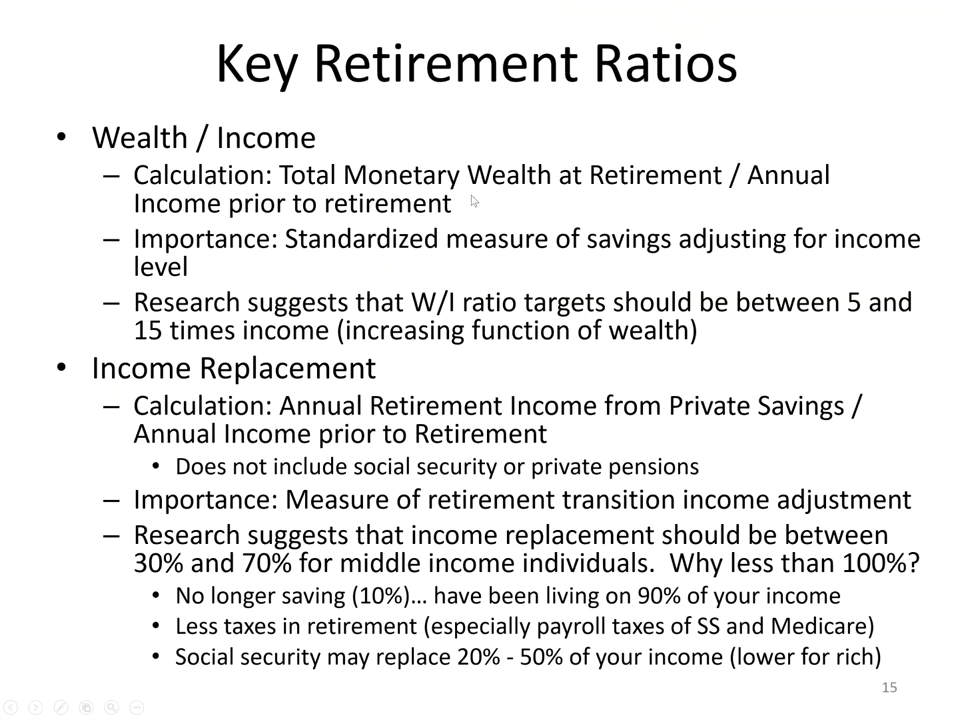